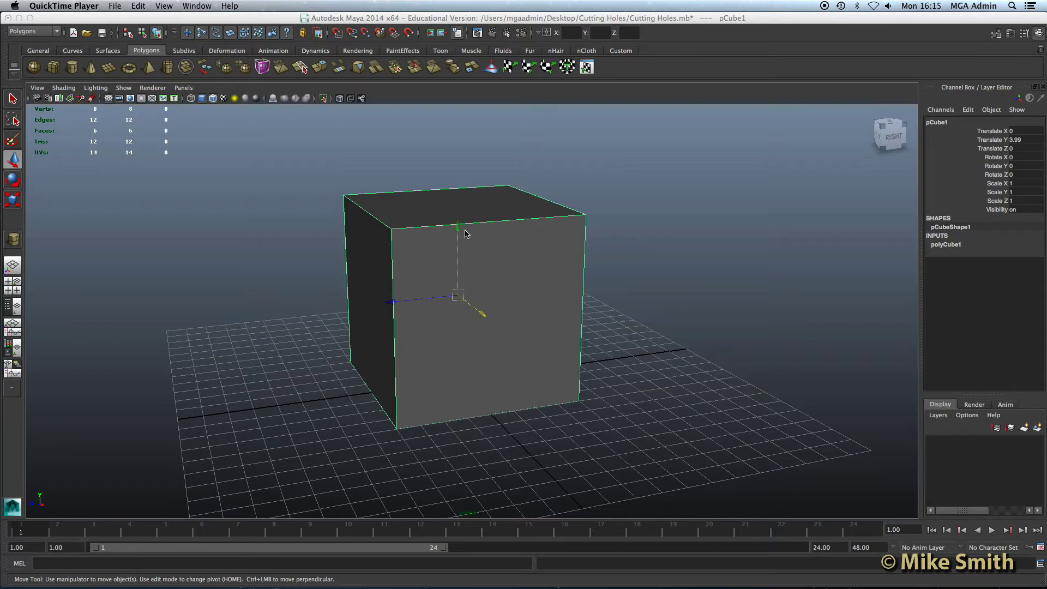
- Tilt the view toward the cube's top and drag out a polygon sphere beside it
alt+drag(497, 317, 493, 315)
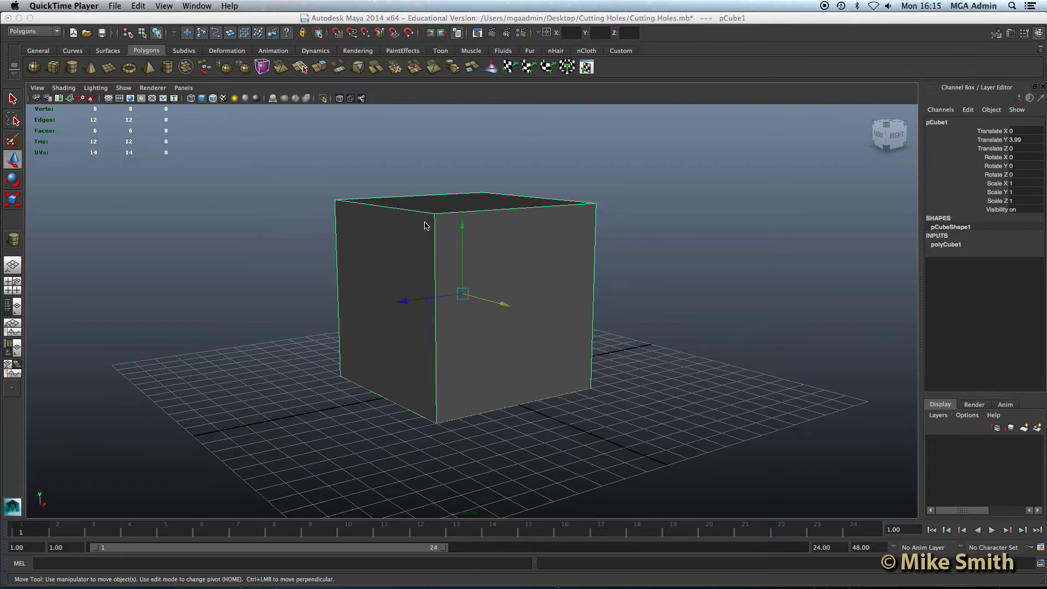
alt+drag(426, 218, 401, 229)
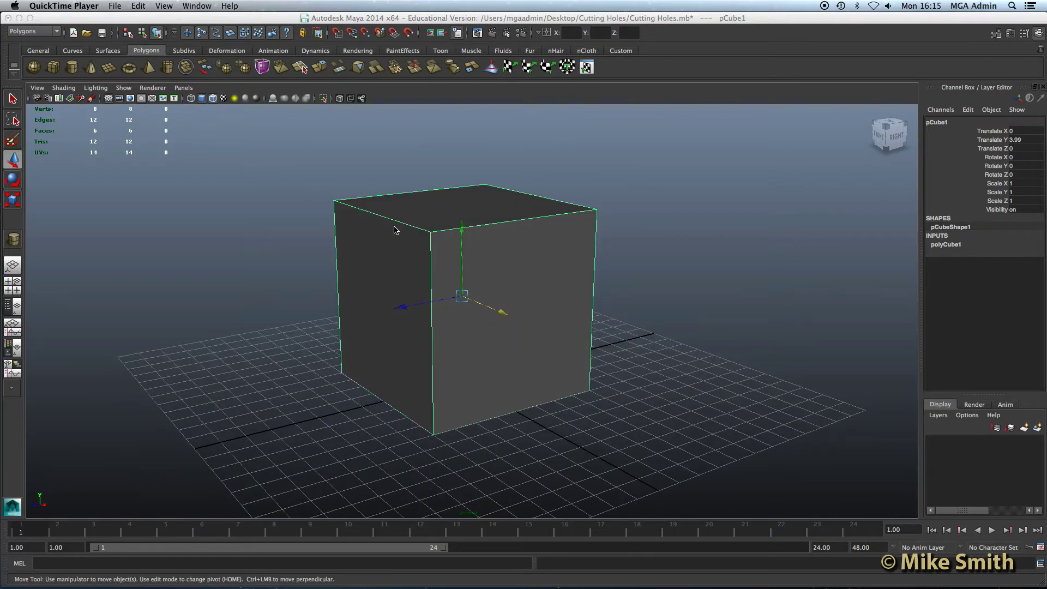
click(33, 73)
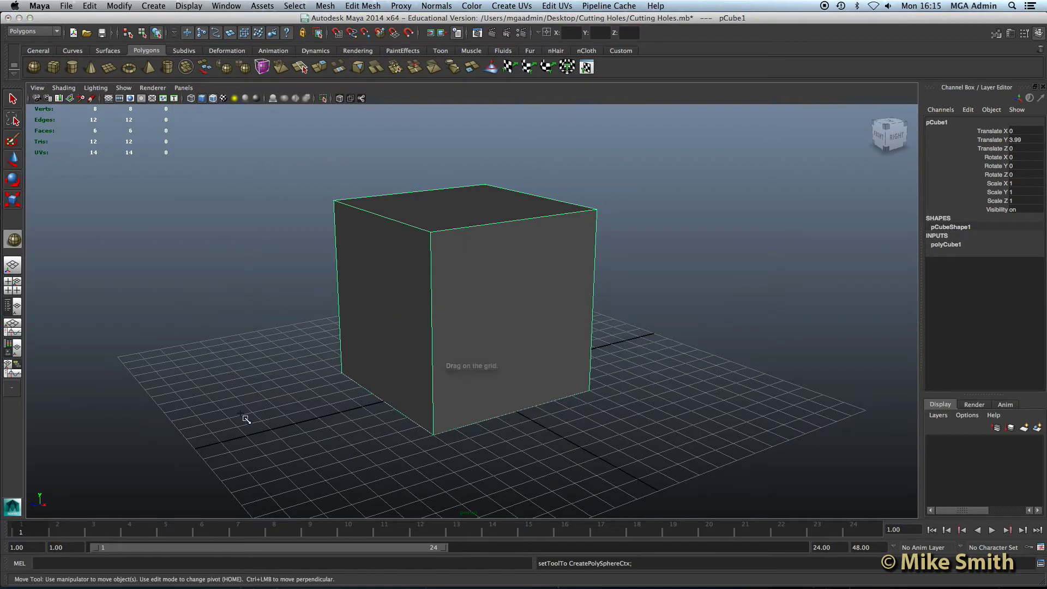
drag(242, 414, 388, 323)
scroll(376, 326, up, 8)
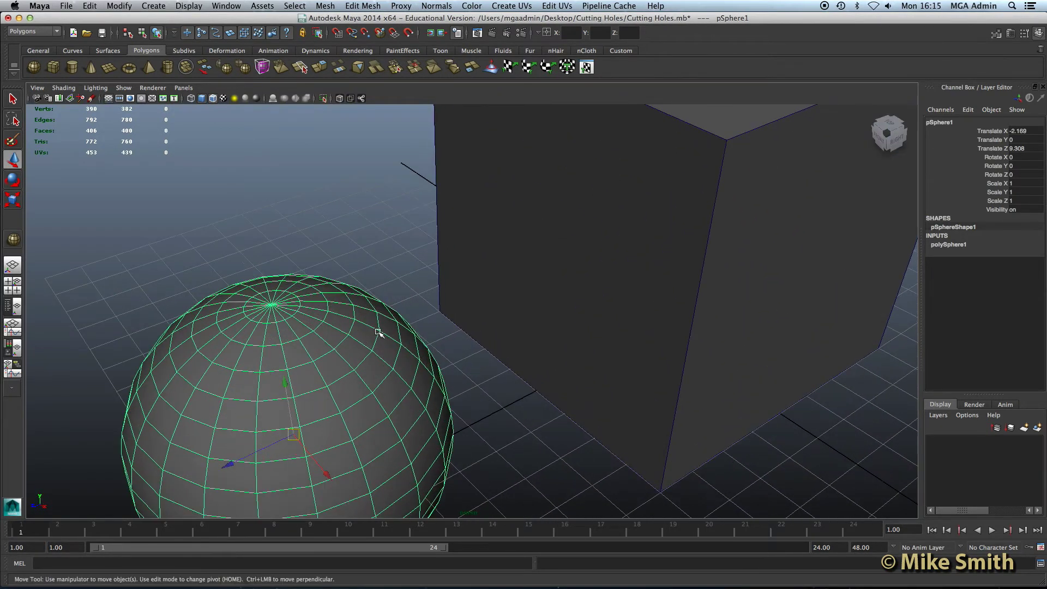
scroll(325, 316, up, 5)
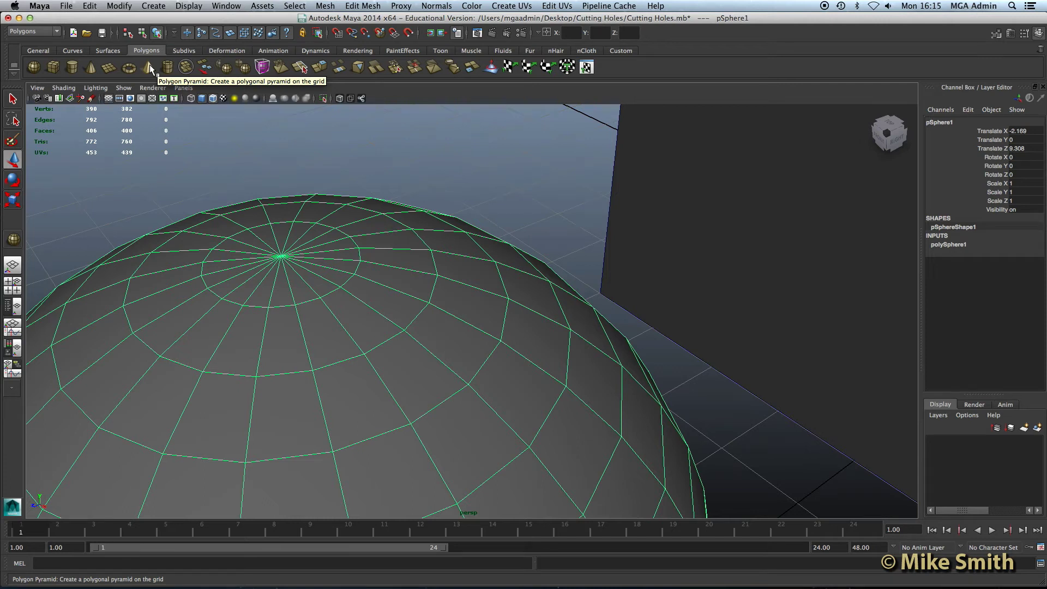
- Delete the unwanted sphere, leaving only the cube
scroll(256, 296, down, 5)
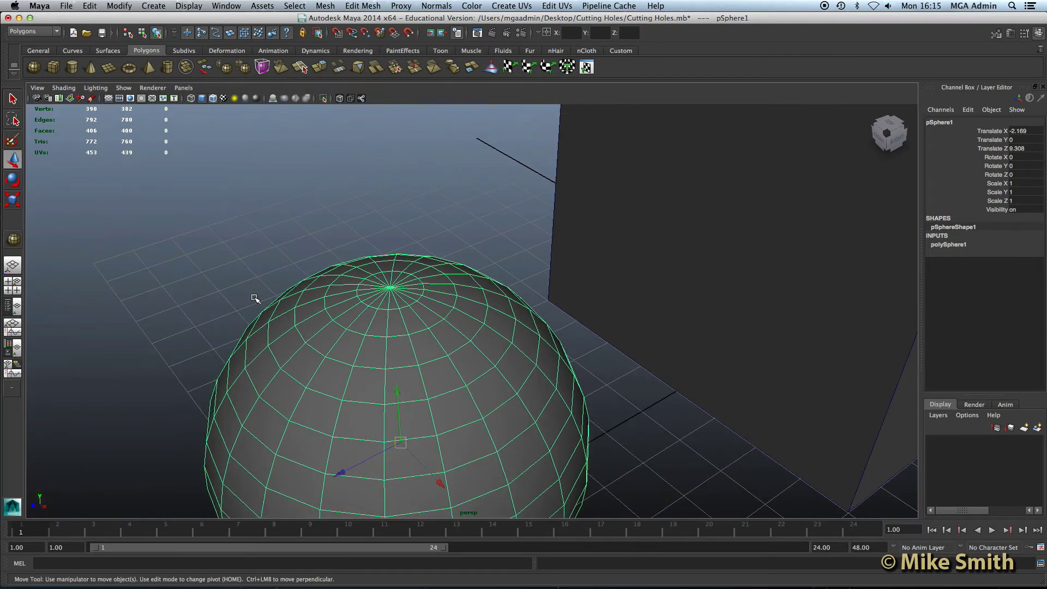
scroll(256, 298, down, 5)
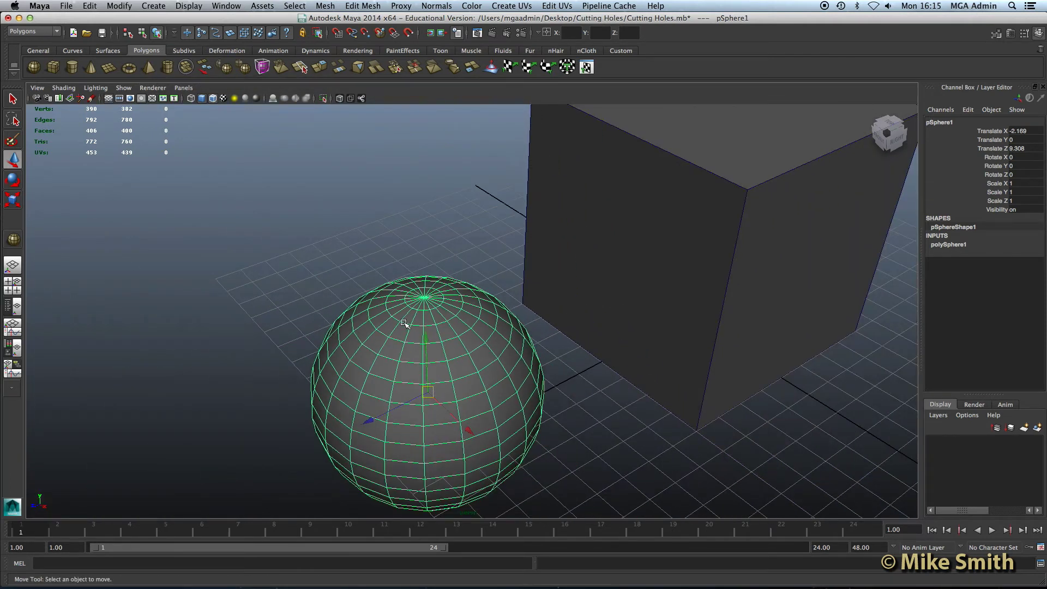
key(Delete)
scroll(451, 339, down, 6)
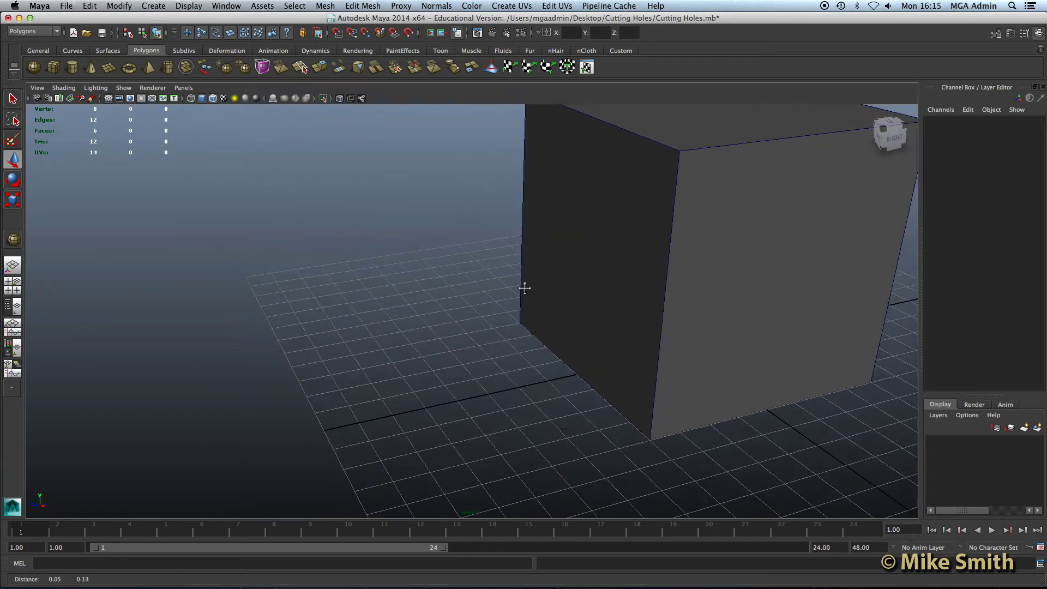
scroll(412, 305, down, 5)
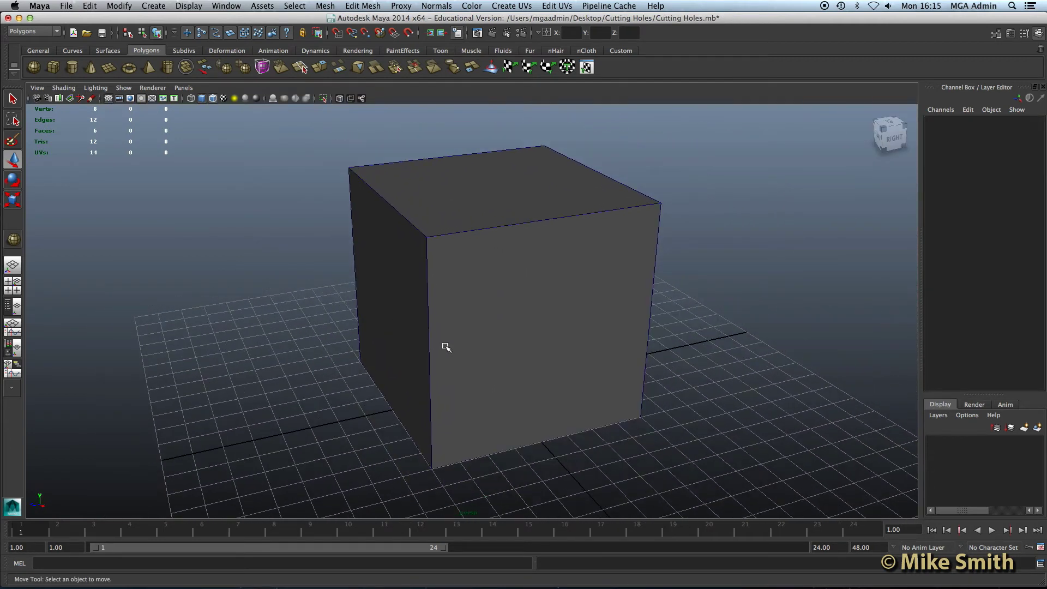
- Select pCube1 and frame it from a front-right angle
click(497, 247)
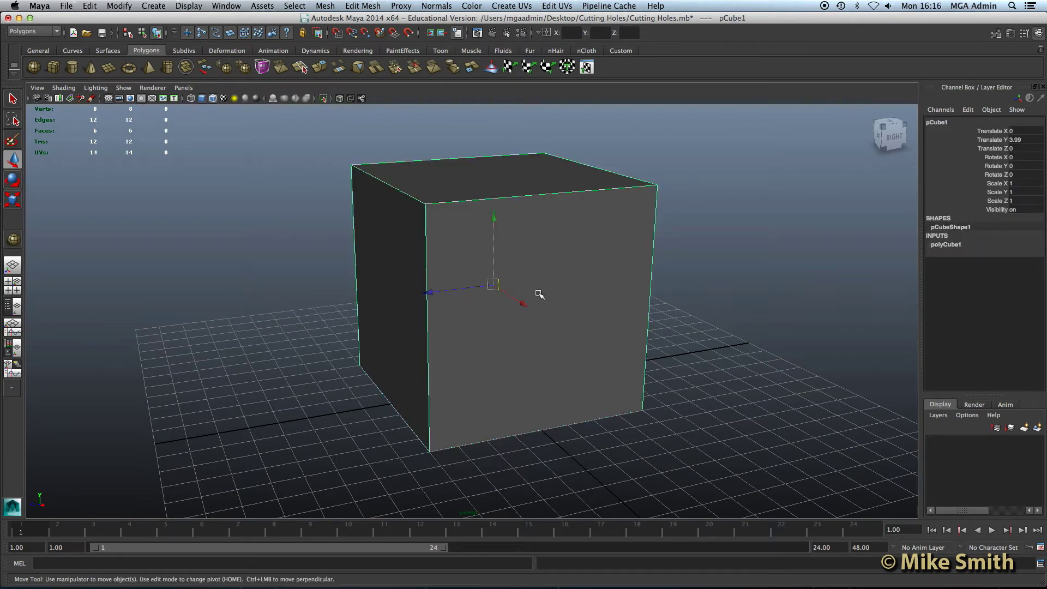
alt+drag(544, 292, 530, 294)
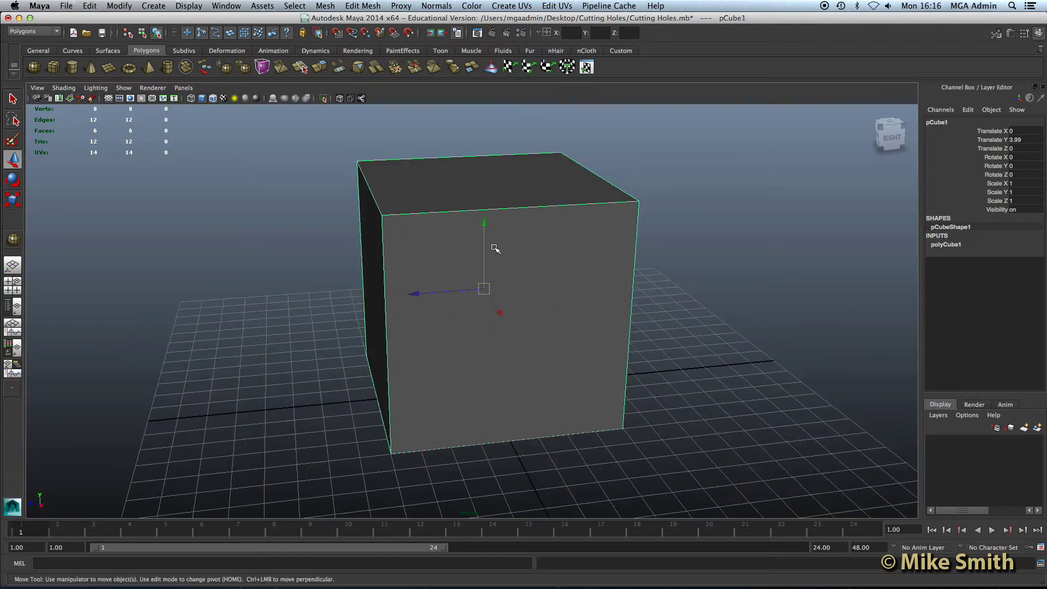
scroll(529, 312, down, 5)
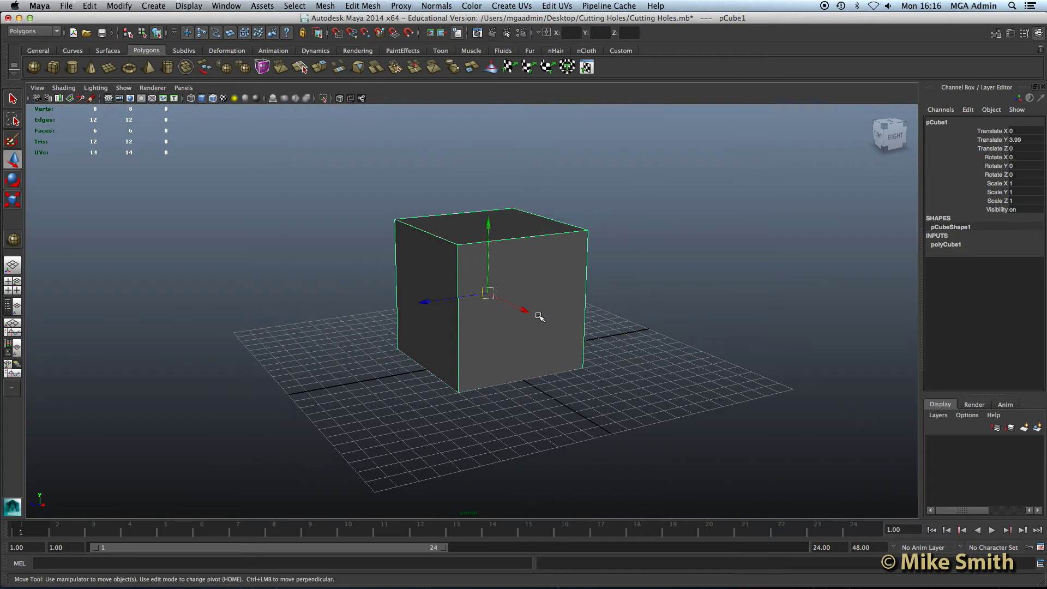
alt+middle_drag(539, 316, 484, 316)
scroll(487, 315, up, 2)
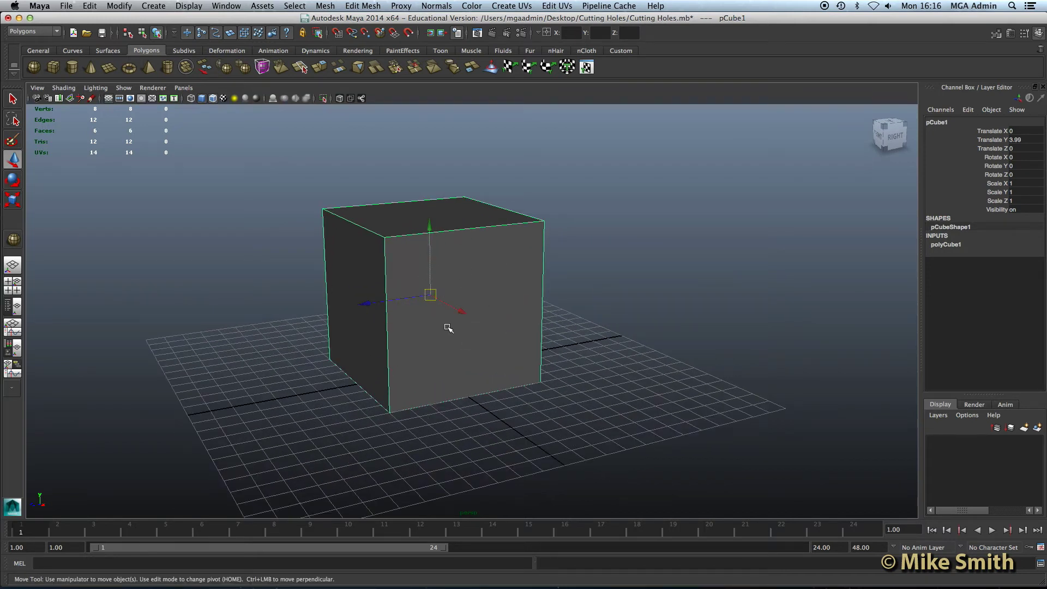
alt+drag(428, 327, 434, 326)
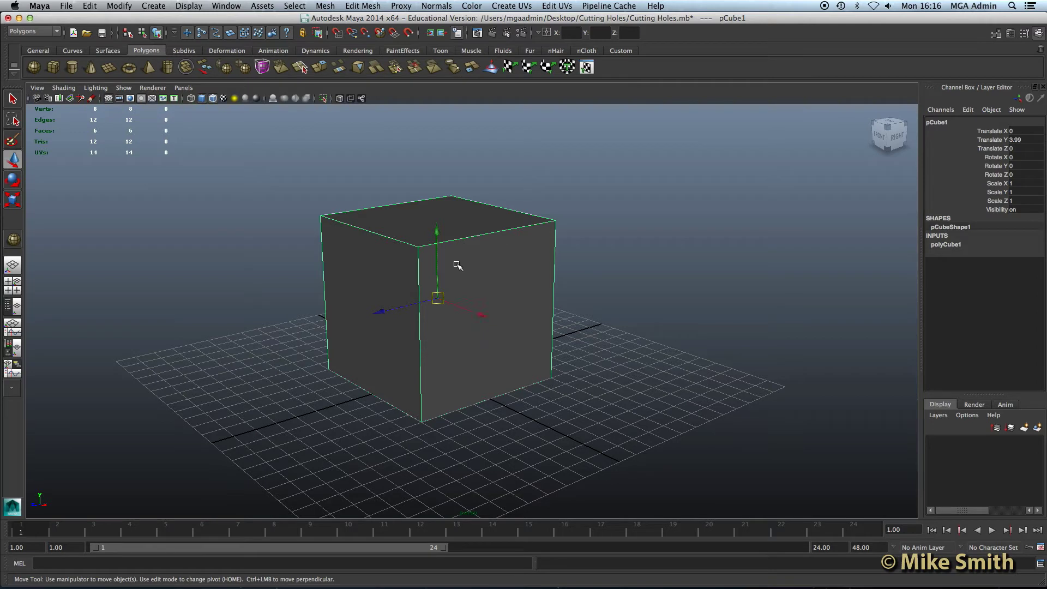
- Drag out a tall polygon cylinder beside the cube and lay it on its side with Rotate Z 90
click(72, 66)
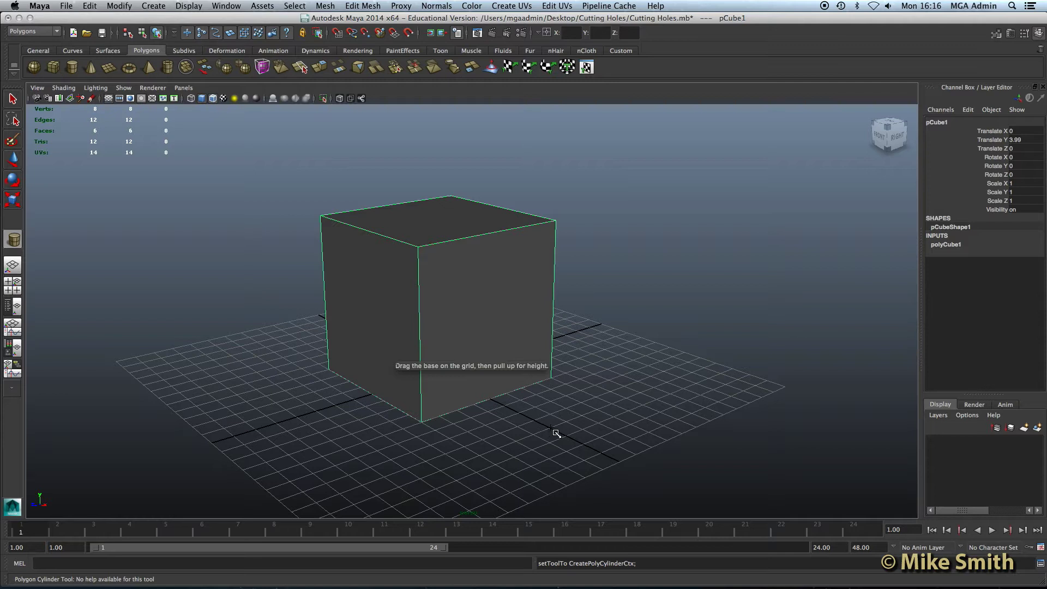
drag(552, 429, 569, 136)
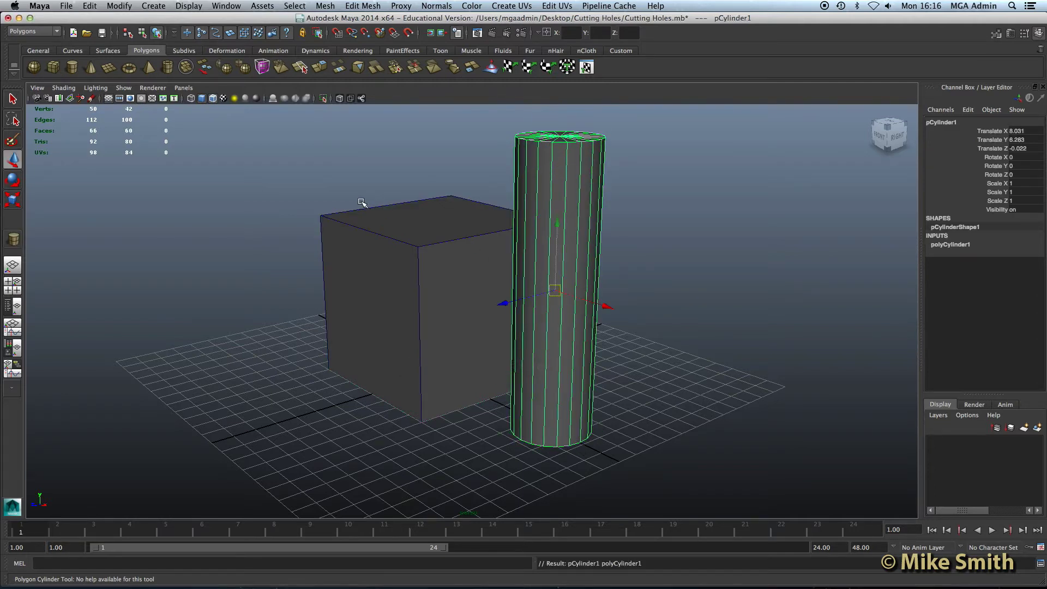
key(e)
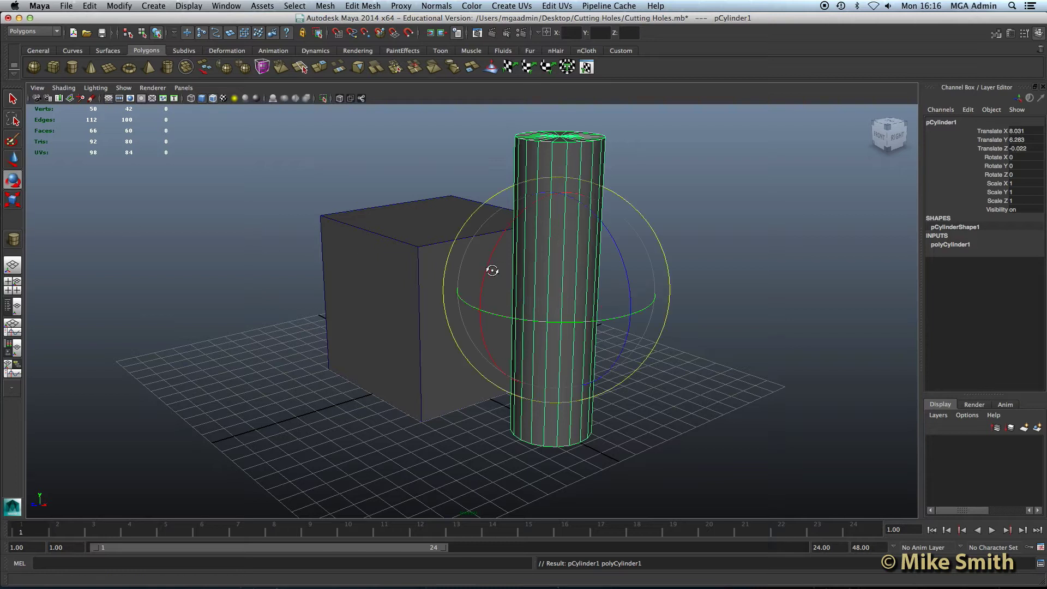
alt+drag(491, 269, 542, 275)
drag(662, 253, 515, 214)
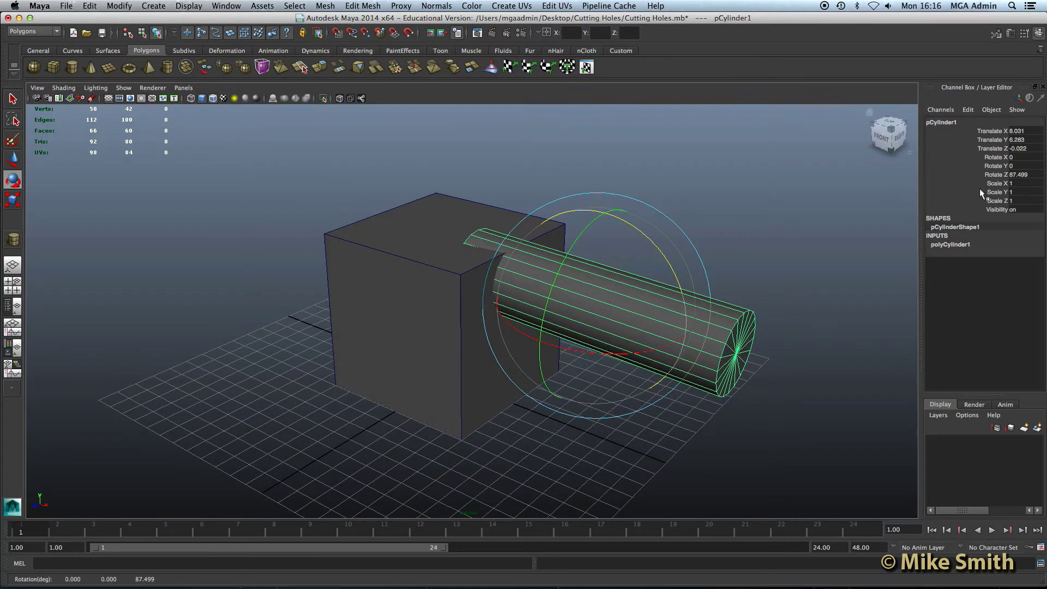
double_click(1023, 175)
text(90)
key(Return)
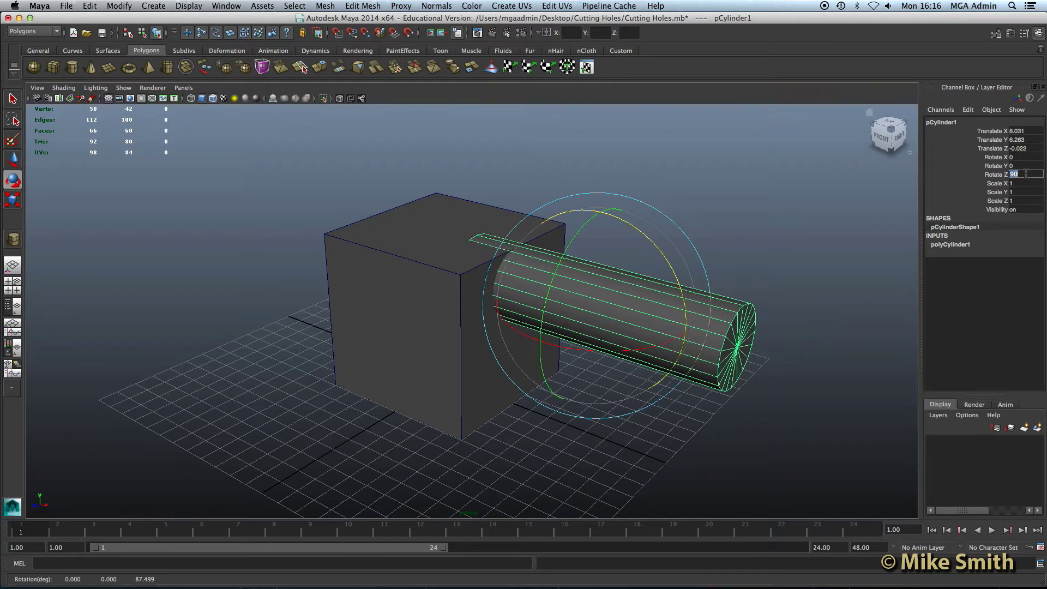
- Move the cylinder through the cube's side to about Translate X -0.558, Y 4.267, Z -0.013
click(14, 161)
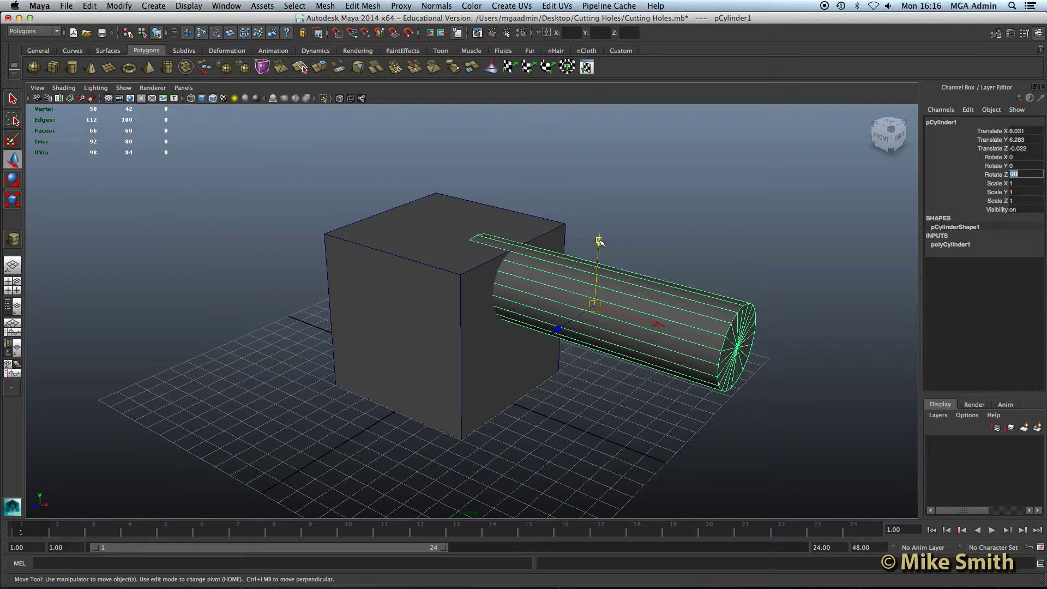
drag(599, 240, 595, 308)
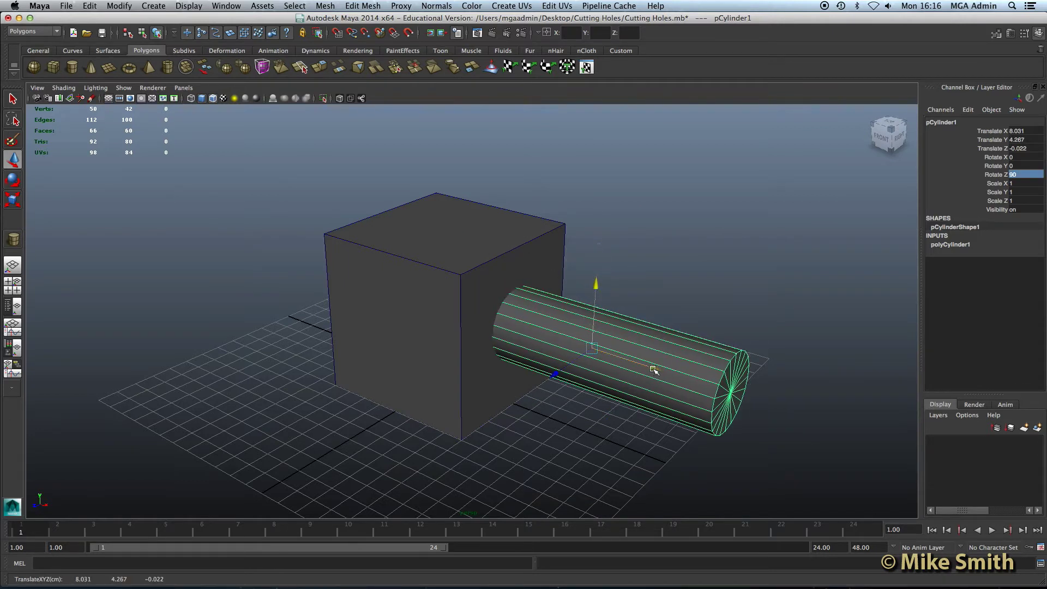
drag(574, 351, 367, 330)
drag(357, 283, 285, 286)
alt+drag(284, 286, 380, 284)
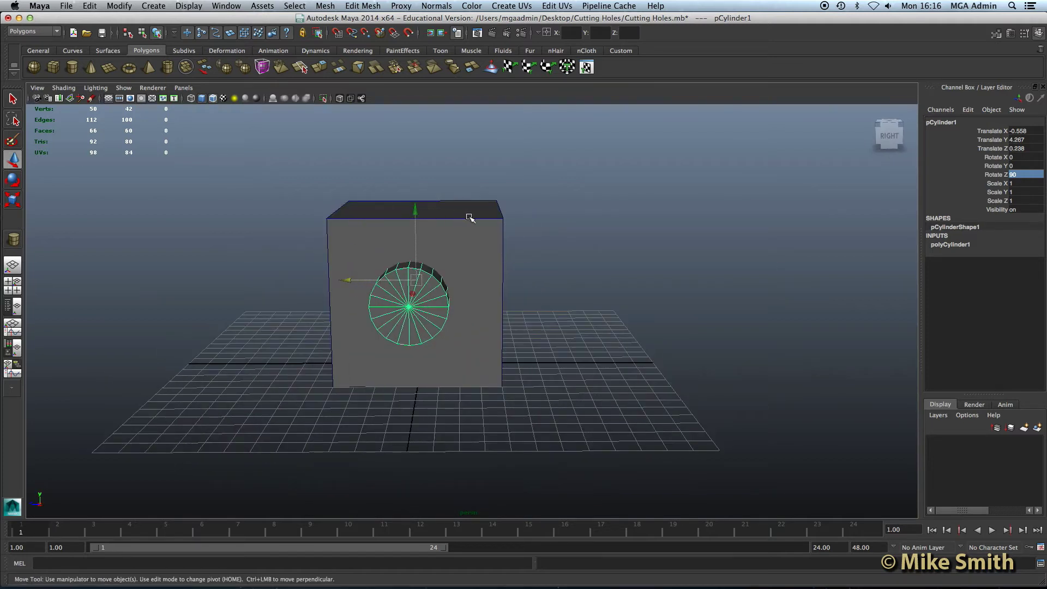
drag(350, 280, 398, 350)
scroll(450, 352, up, 3)
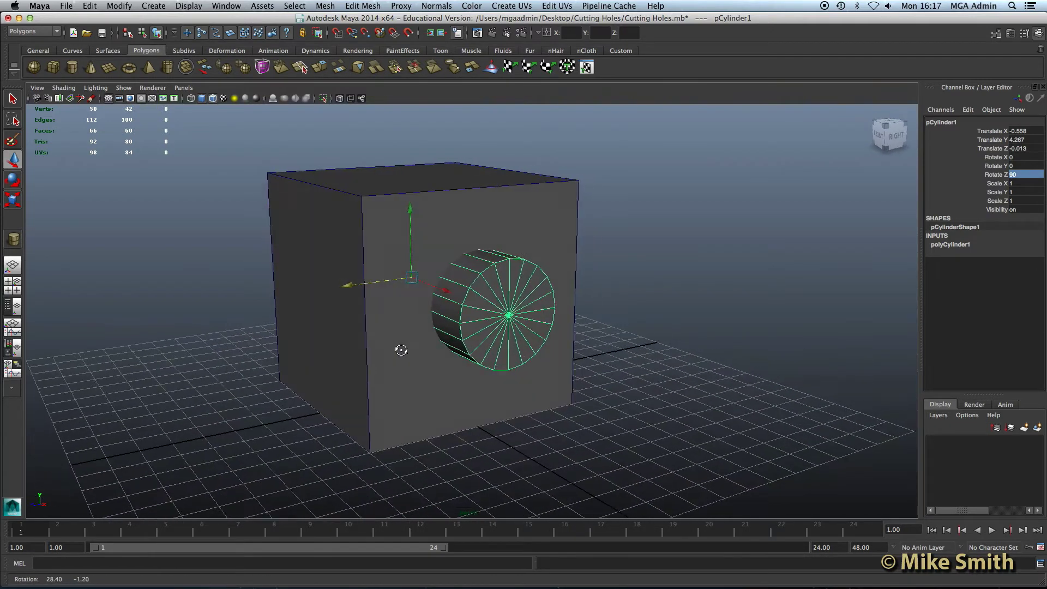
- Delete all history with Edit > Delete All by Type > History
click(95, 10)
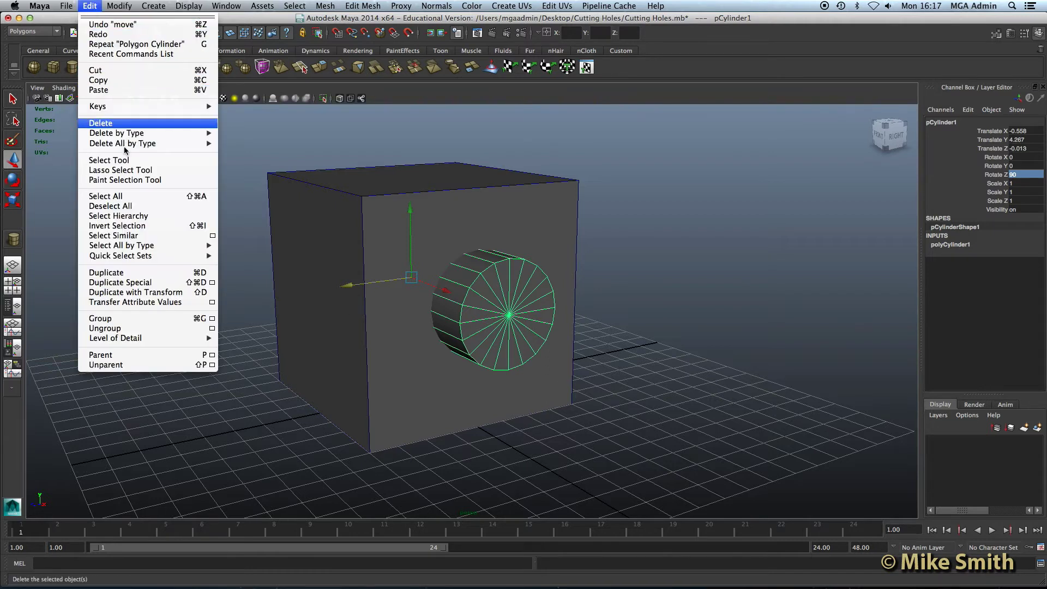
mouse_move(116, 144)
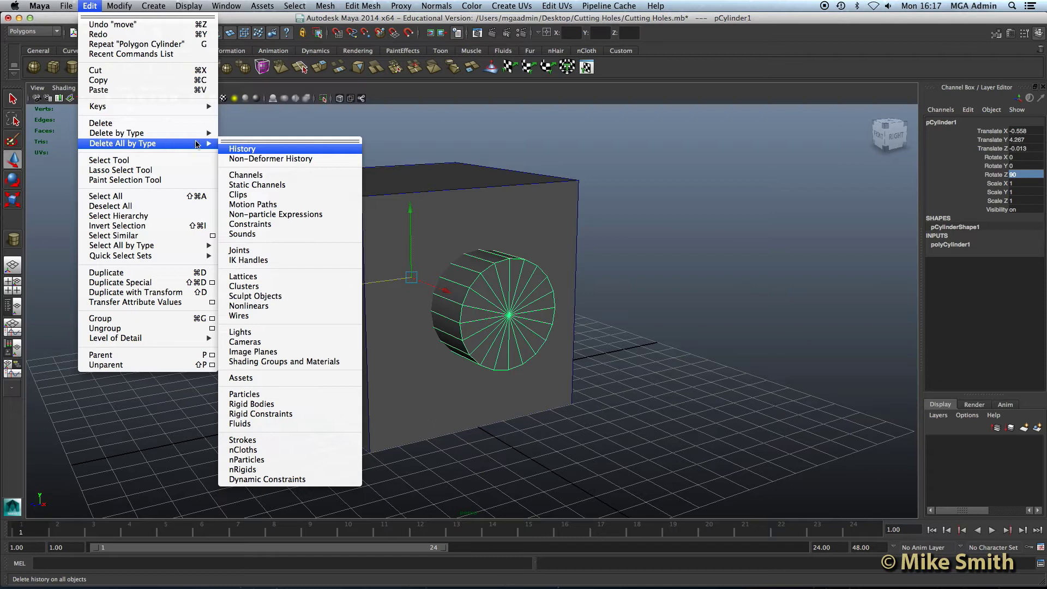
click(277, 151)
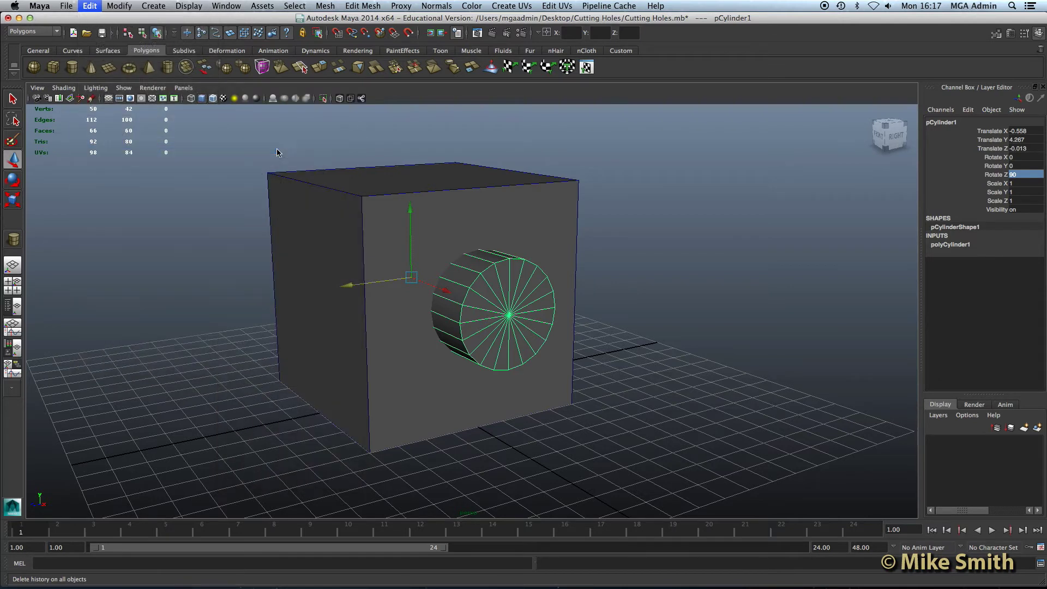
alt+drag(537, 232, 476, 237)
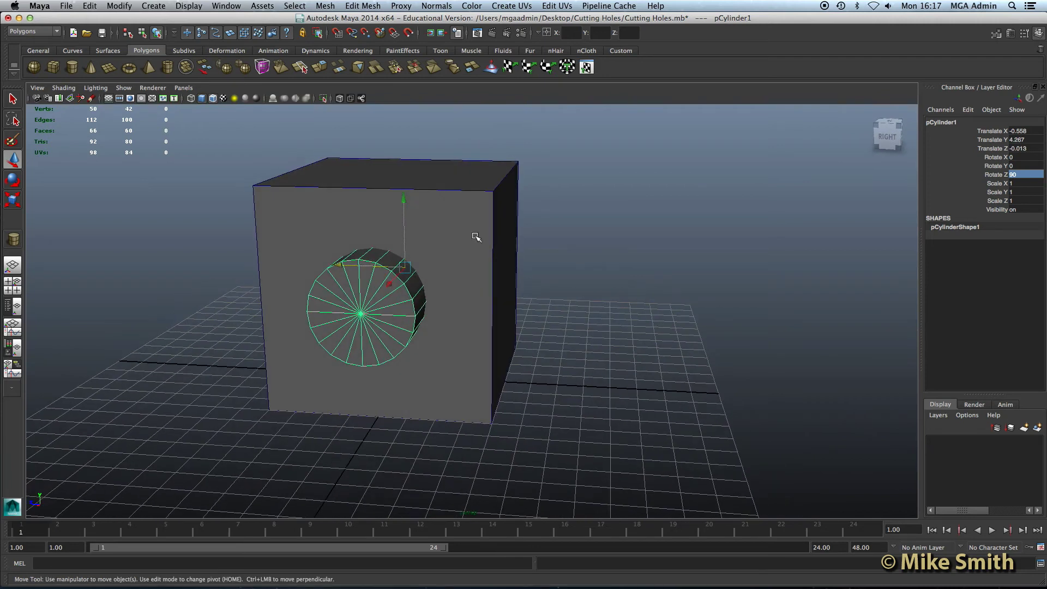
- Select the cube then the cylinder and apply Mesh > Booleans > Difference to cut the hole
click(339, 186)
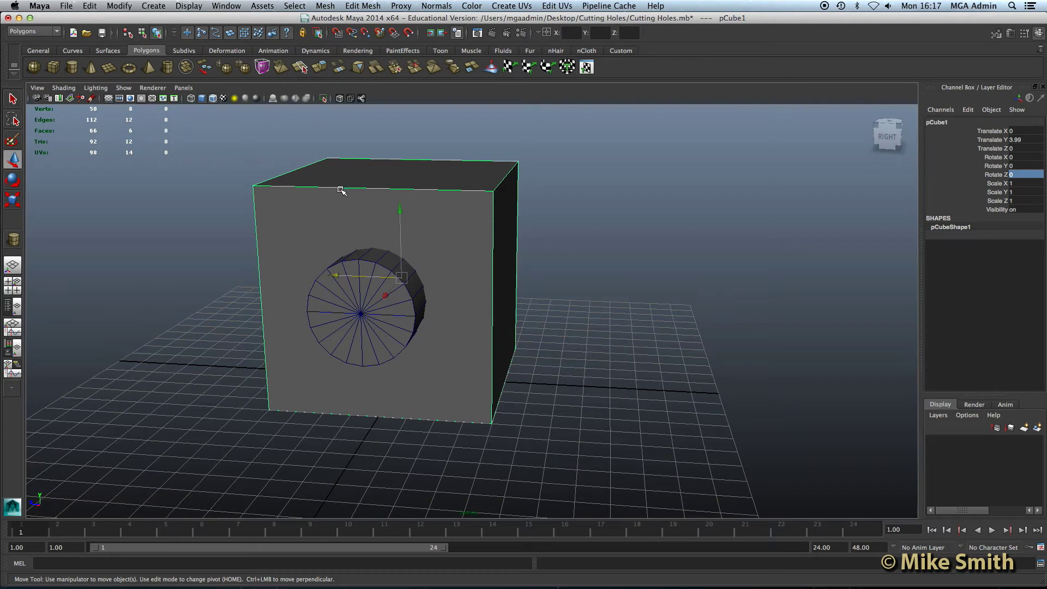
shift+click(362, 307)
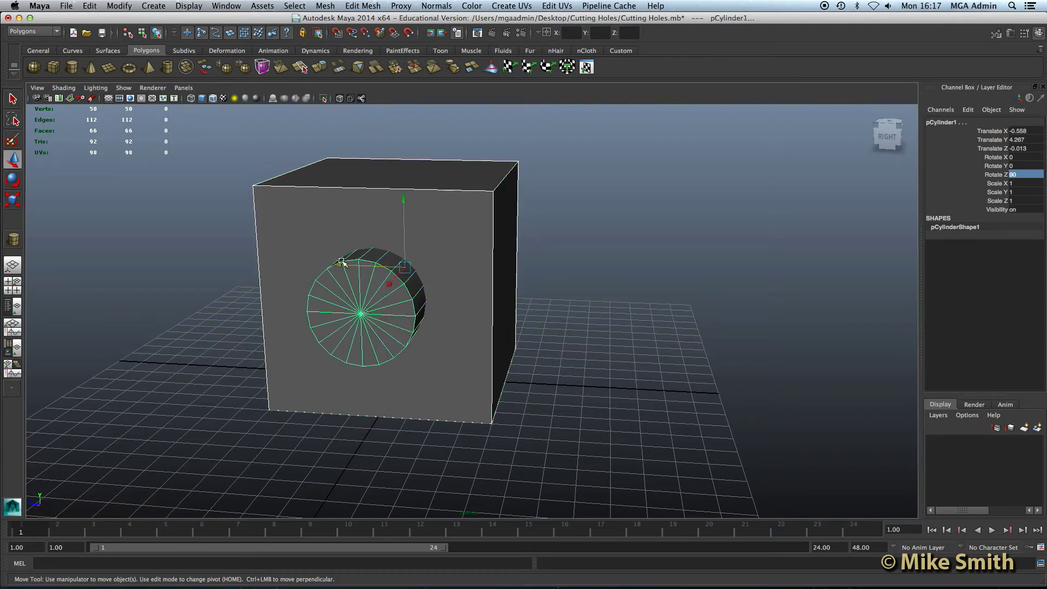
alt+drag(338, 297, 382, 298)
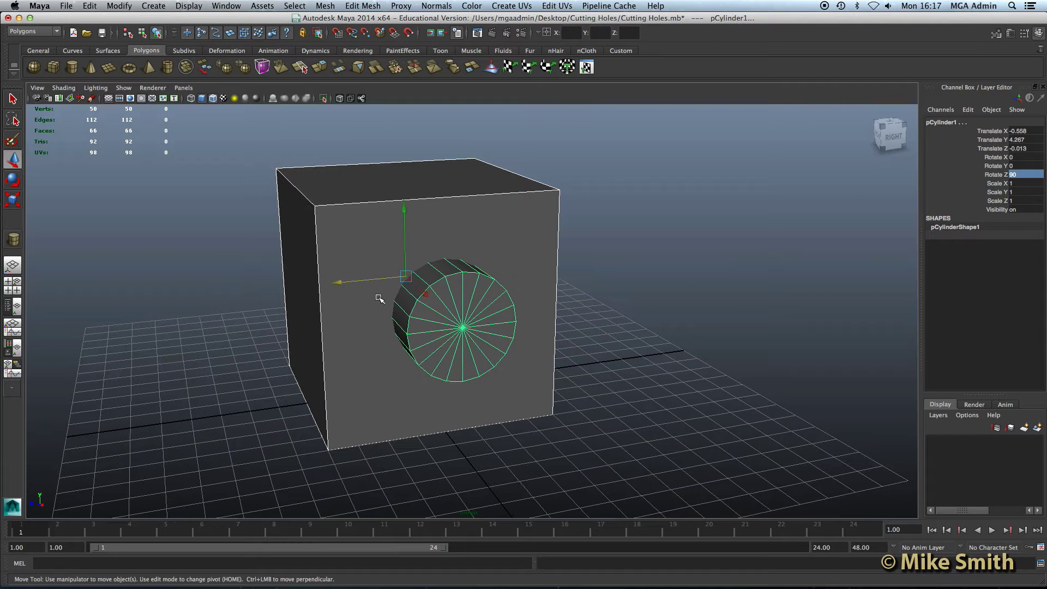
click(326, 6)
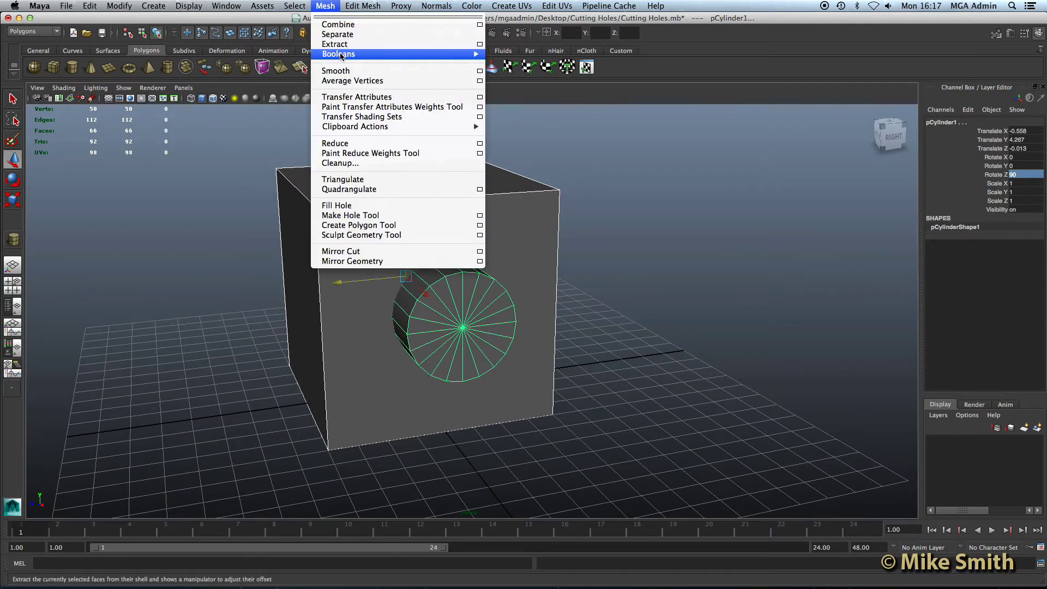
mouse_move(355, 55)
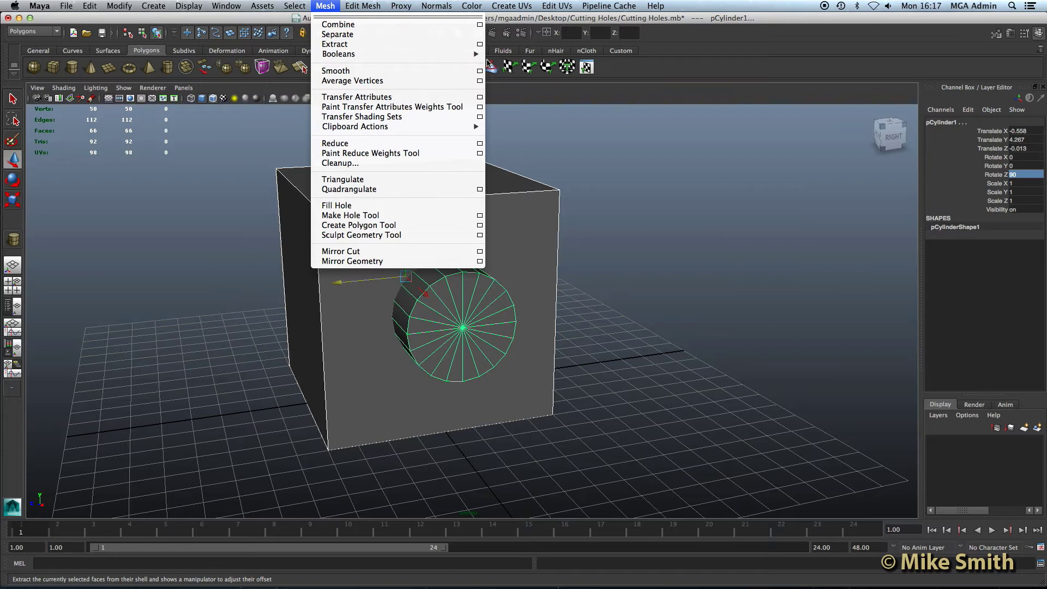
click(512, 69)
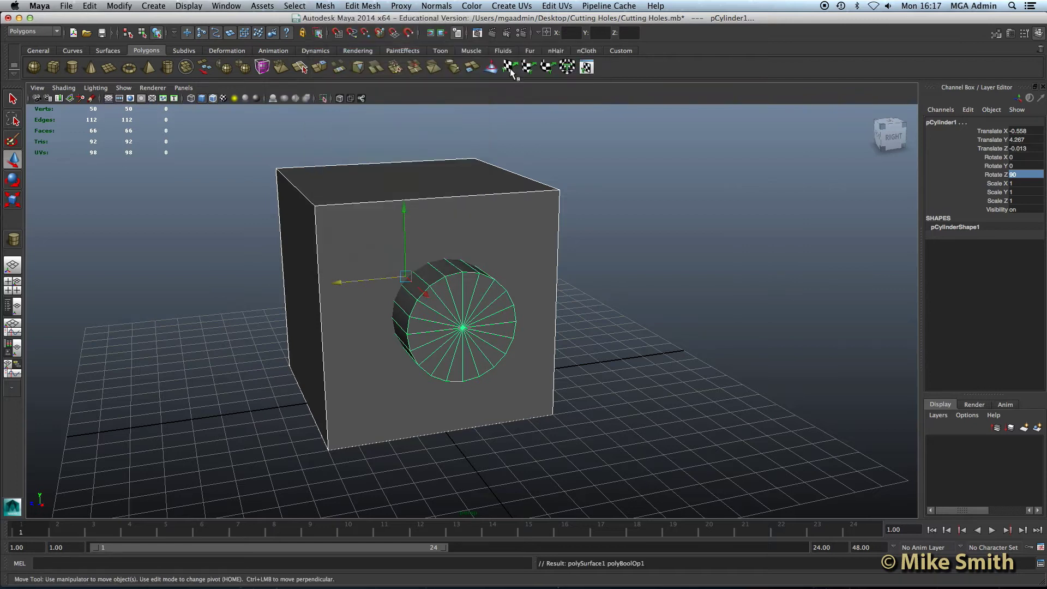
alt+drag(490, 349, 461, 241)
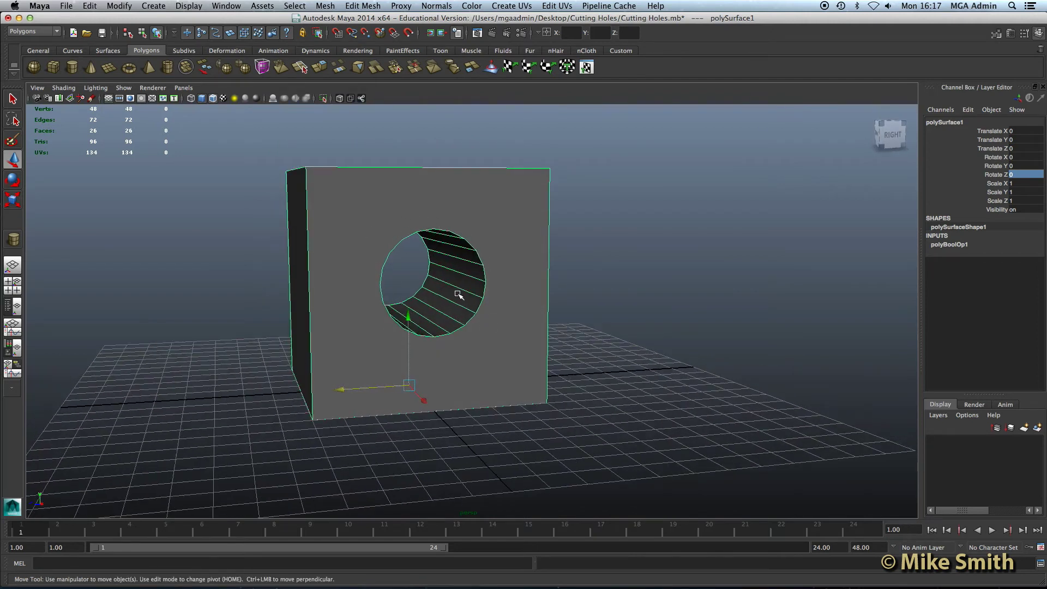
right_drag(485, 206, 493, 231)
click(485, 195)
alt+drag(494, 214, 498, 222)
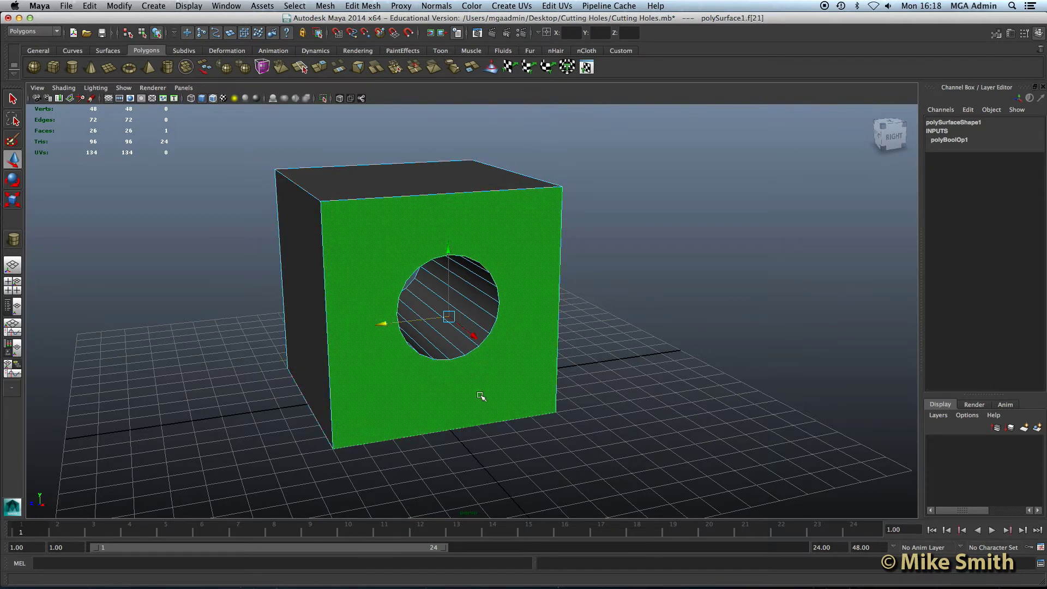
scroll(477, 393, up, 2)
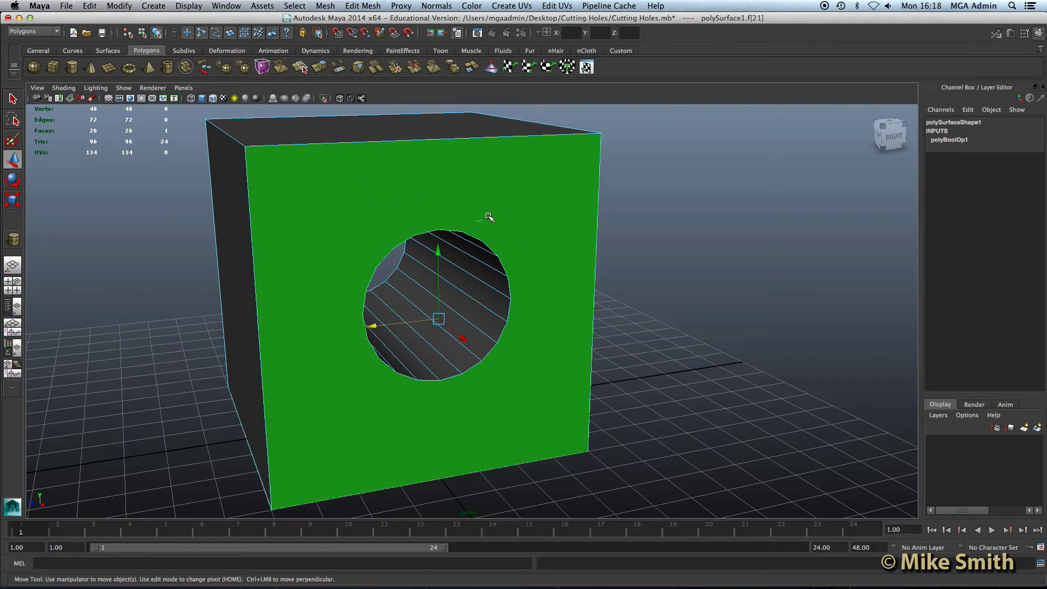
right_drag(486, 217, 486, 223)
scroll(475, 240, down, 5)
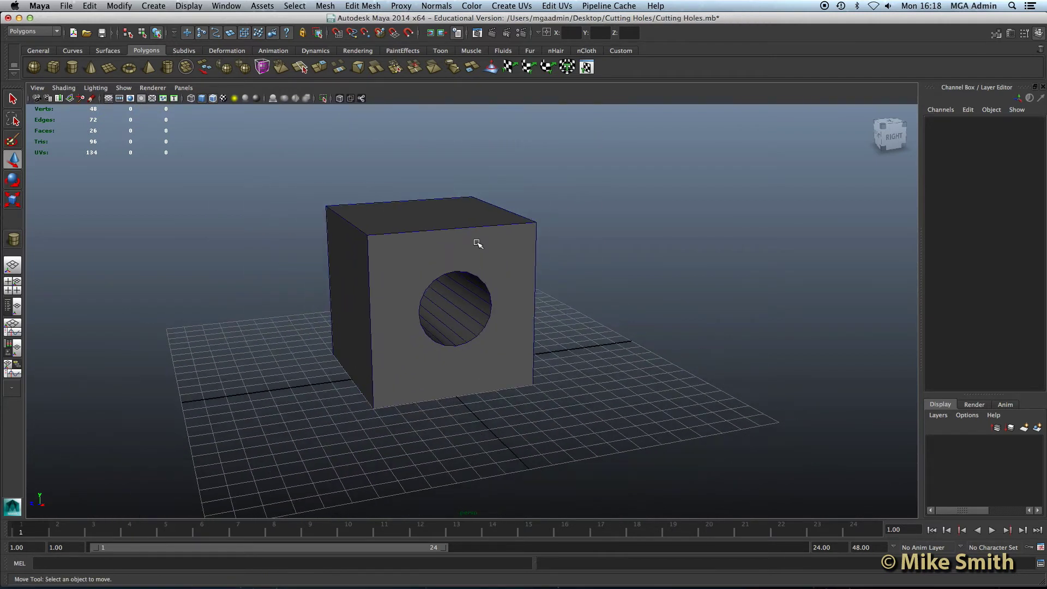
- Select the holed cube and preview it as a smoothed mesh (3)
click(477, 243)
key(3)
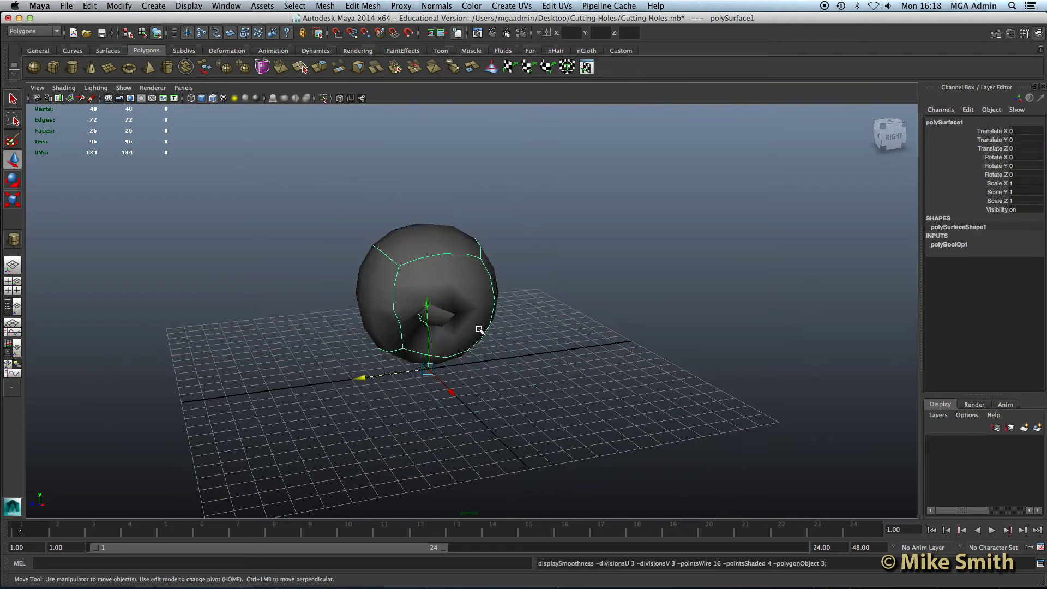
mouse_move(476, 330)
alt+mouse_down()
mouse_move(467, 299)
mouse_move(508, 320)
mouse_move(494, 320)
alt+mouse_up()
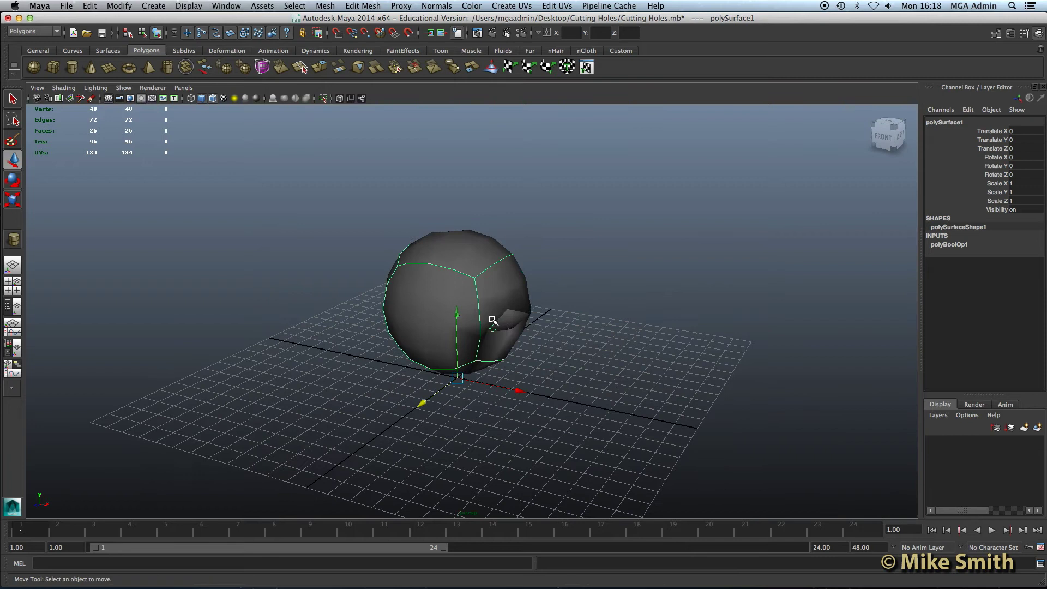
key(ctrl+z)
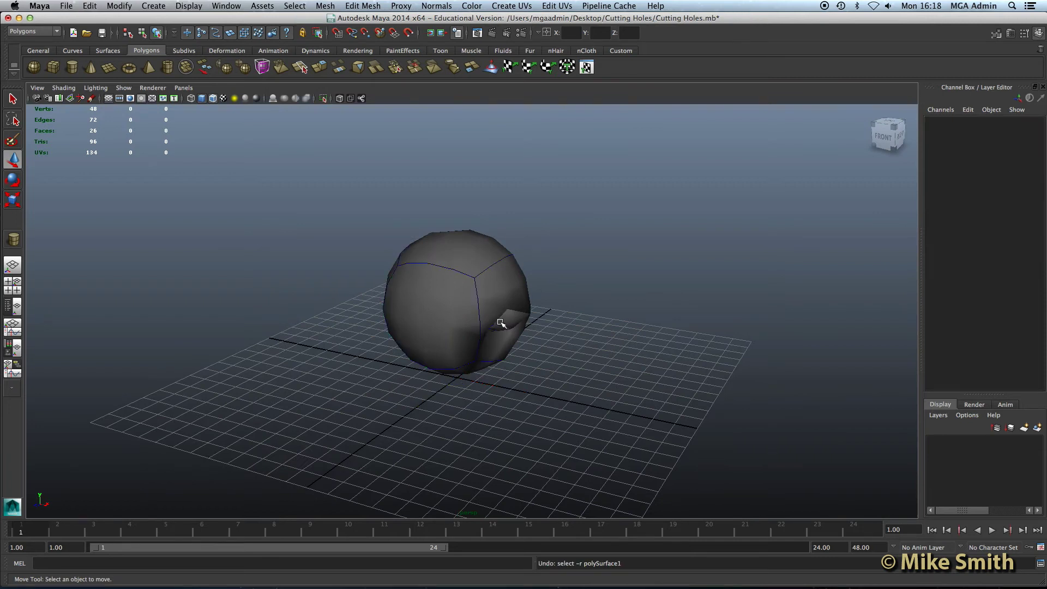
- Turn smooth preview off (1) and undo the Boolean to restore the solid cube and cylinder
click(451, 275)
key(1)
alt+drag(513, 301, 423, 271)
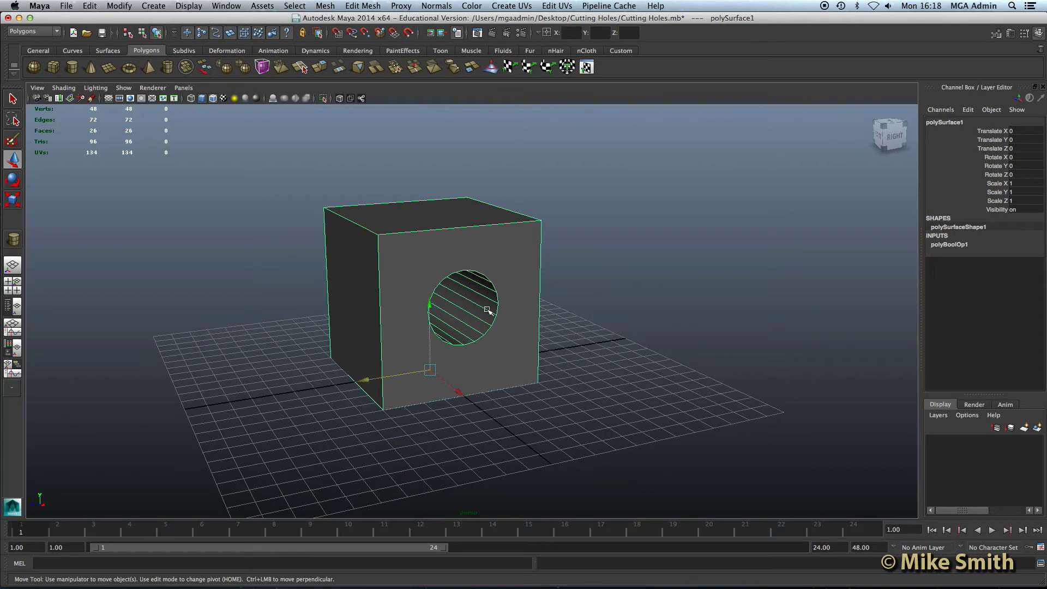
key(ctrl+z)
key(ctrl+z)
alt+drag(374, 300, 439, 319)
- Set polyCylinder1's Subdivisions Axis to 8, then select the cube
scroll(407, 284, up, 5)
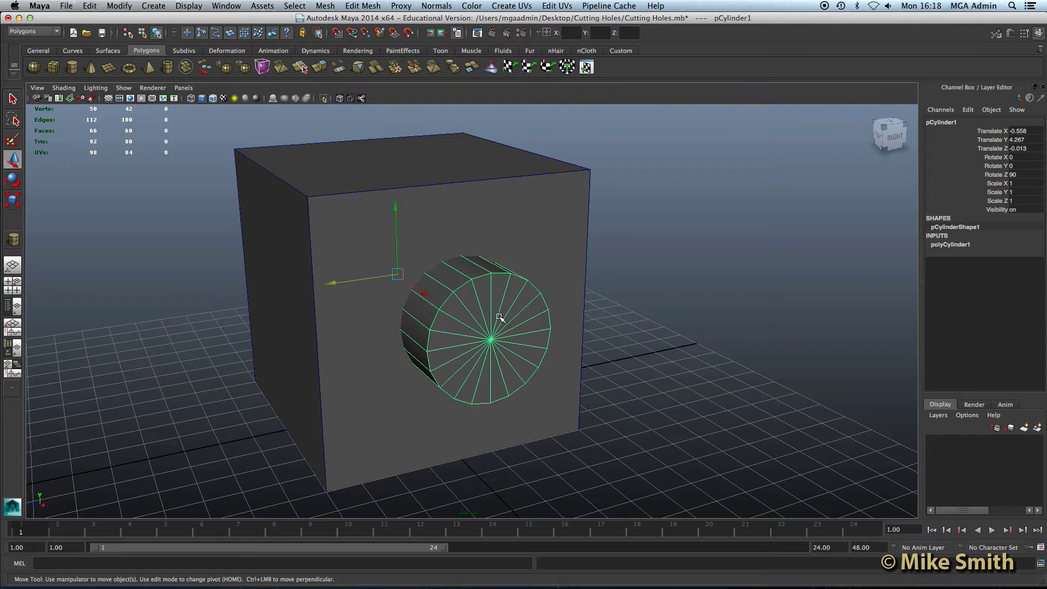
click(949, 244)
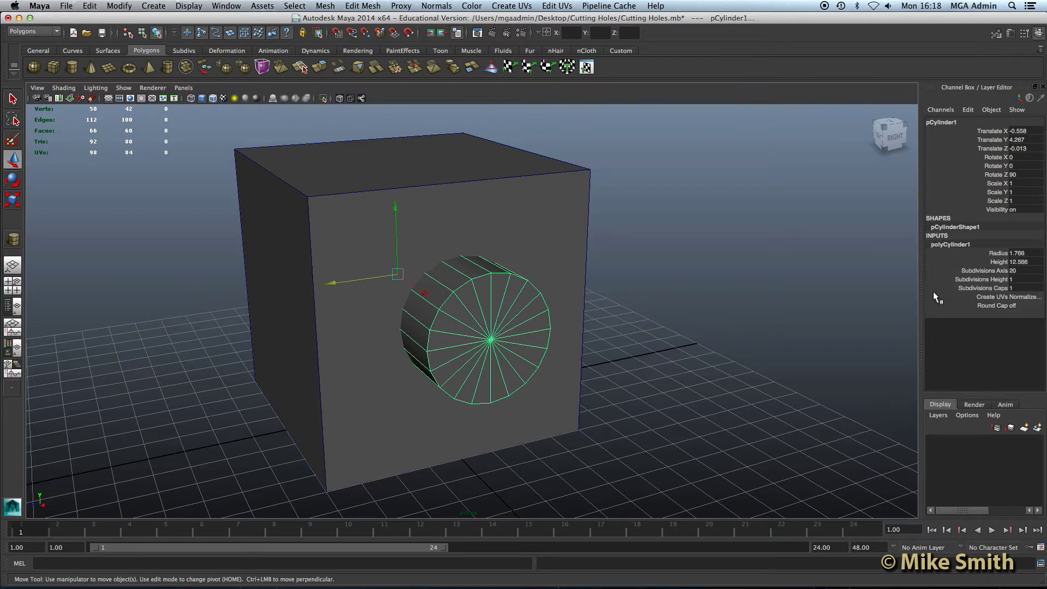
text(8)
key(Return)
alt+drag(533, 320, 390, 263)
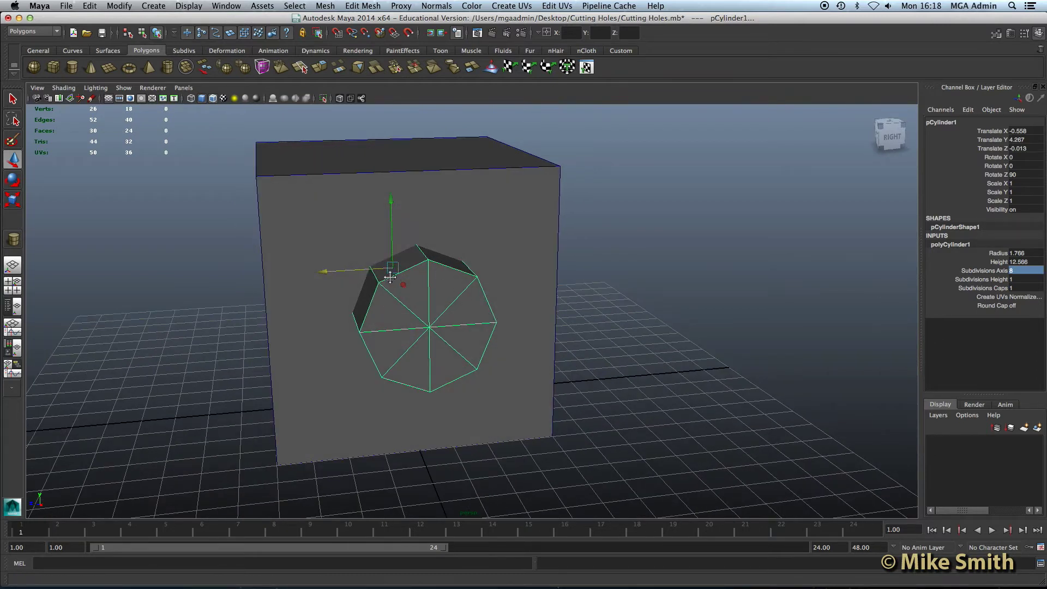
alt+drag(428, 315, 381, 215)
click(331, 204)
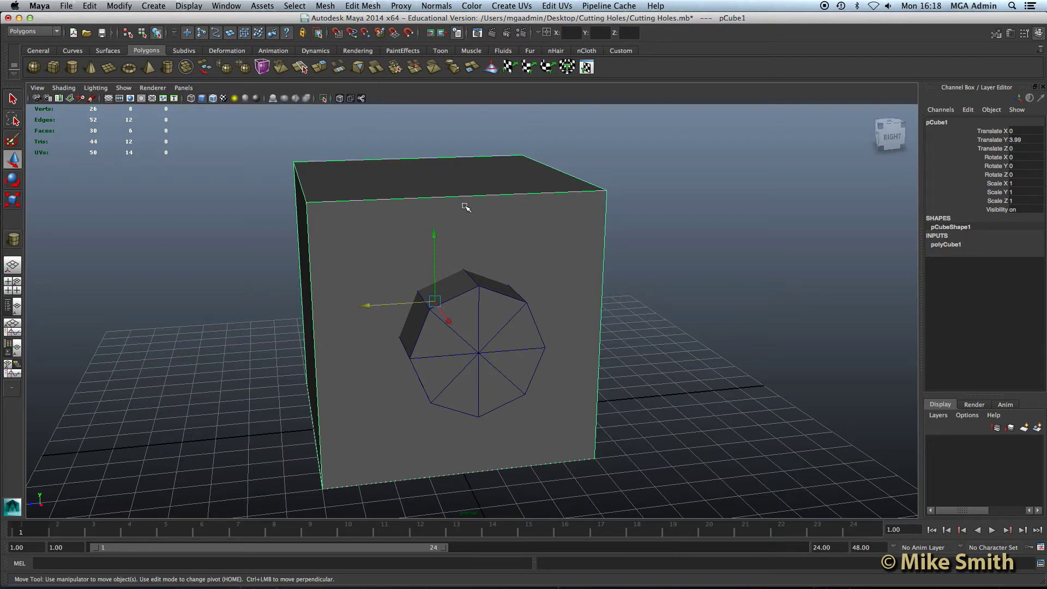
- Check the cube's smoothing, then insert an edge loop just under its top edge
key(3)
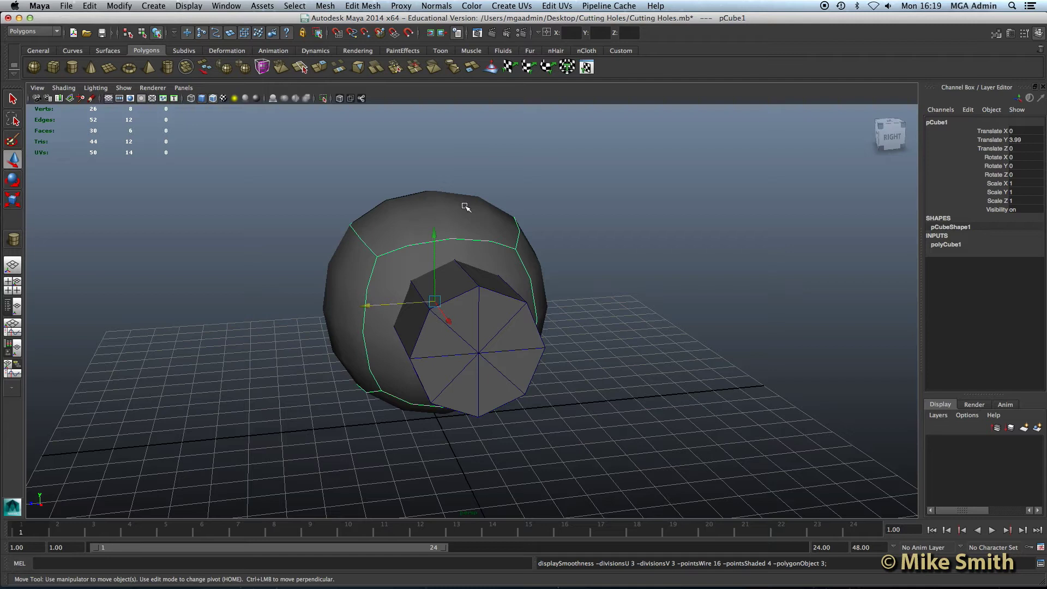
key(1)
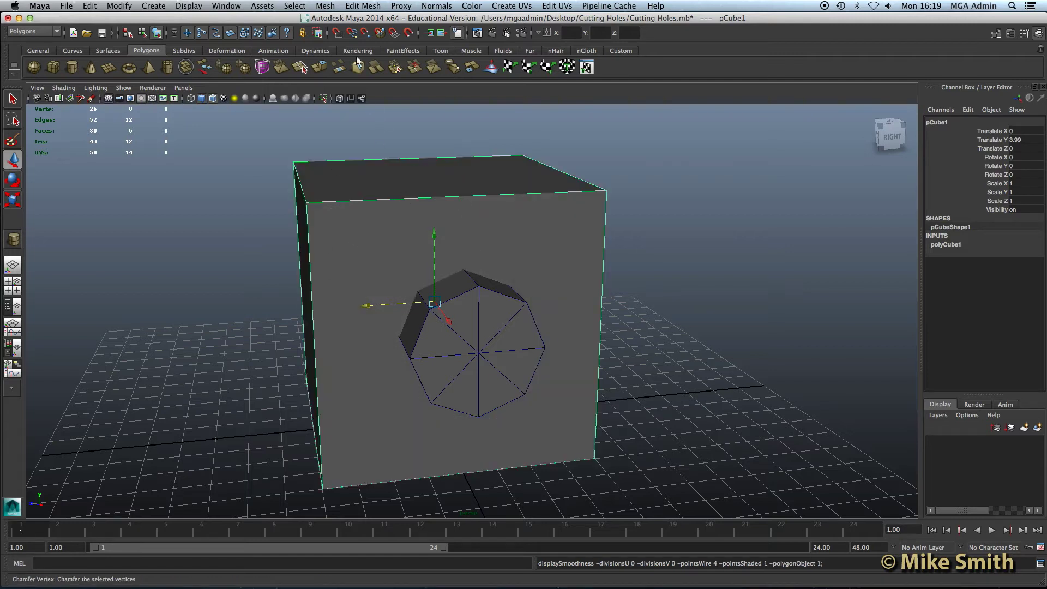
click(357, 6)
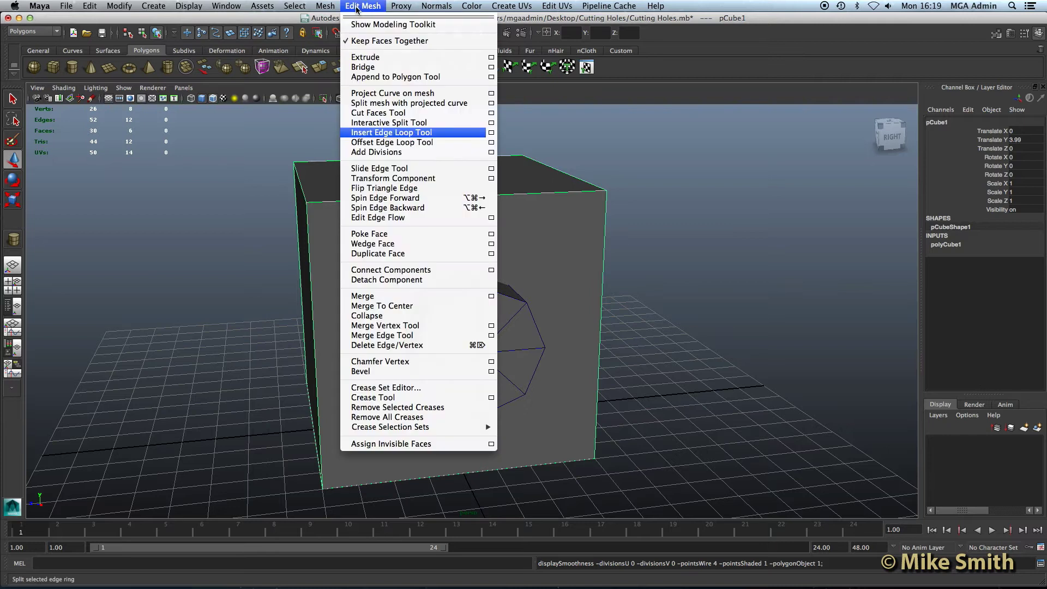
click(380, 137)
alt+drag(362, 234, 302, 227)
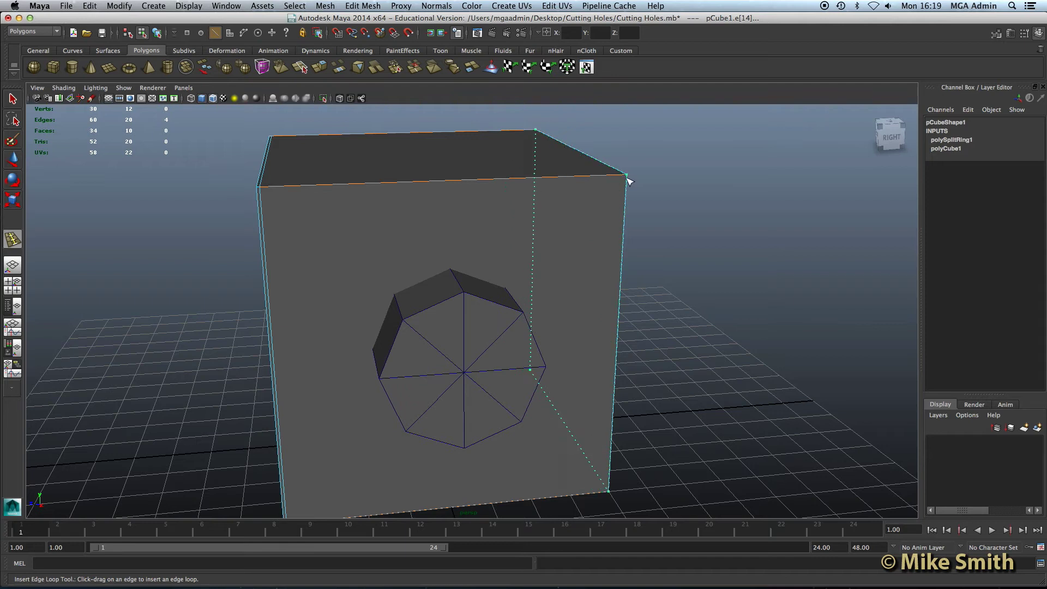
click(626, 206)
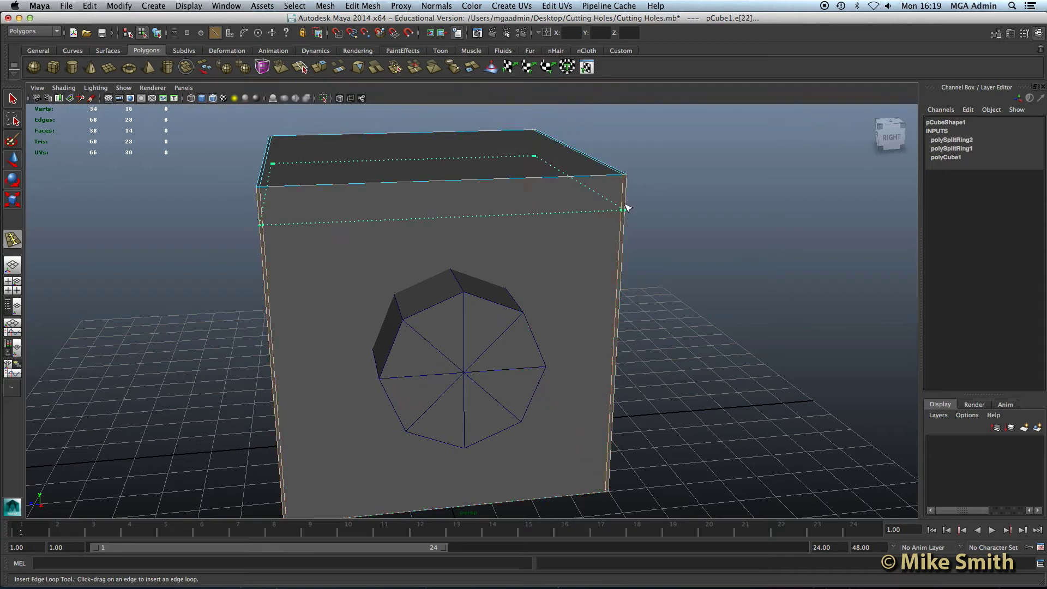
drag(626, 208, 631, 180)
- Add support edge loops close to the cube's bottom, right and left edges
drag(613, 431, 611, 491)
alt+drag(256, 303, 360, 297)
drag(619, 172, 691, 174)
drag(345, 169, 321, 169)
alt+drag(483, 247, 343, 193)
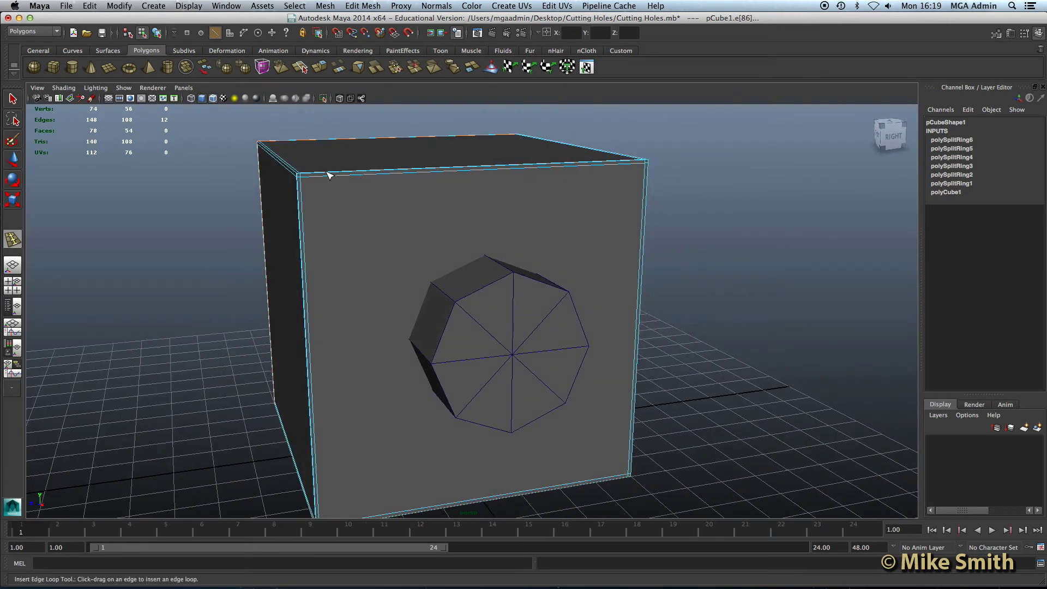
right_drag(328, 175, 350, 166)
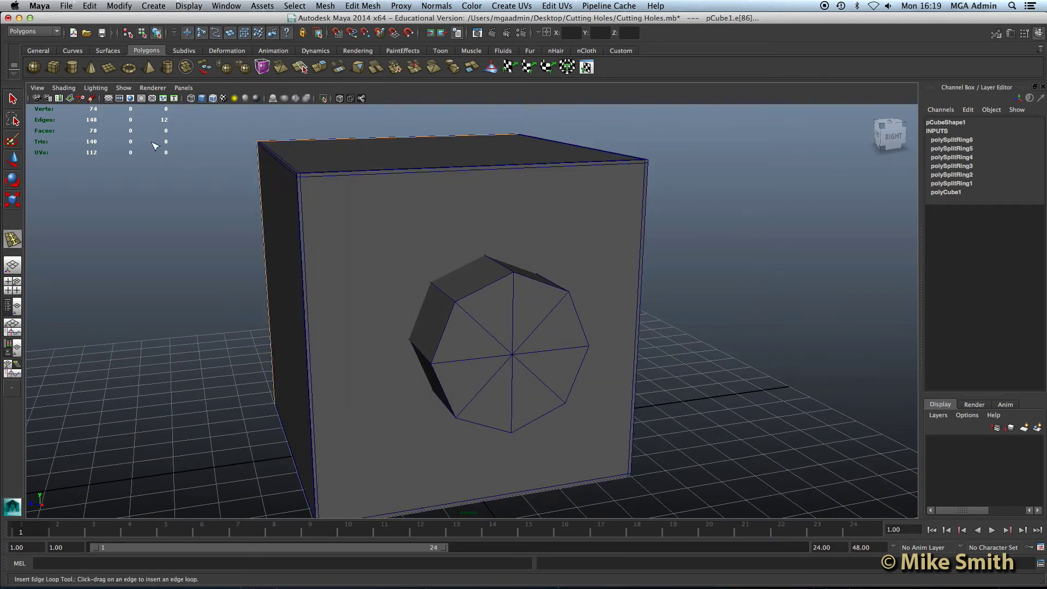
- Exit the loop tool, select pCube1 and inspect it in smooth mesh preview
click(15, 99)
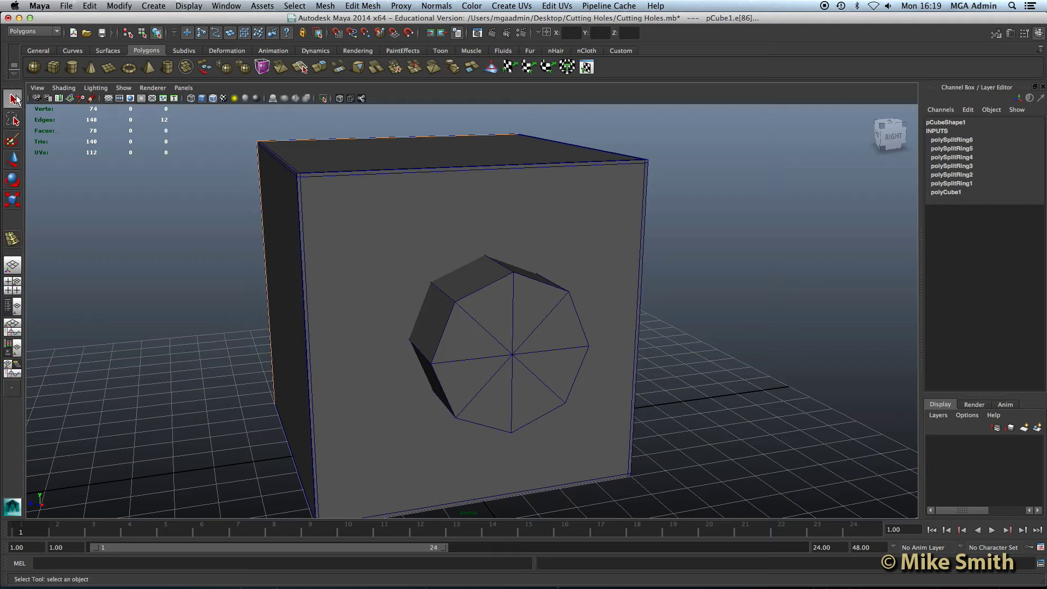
click(332, 182)
key(3)
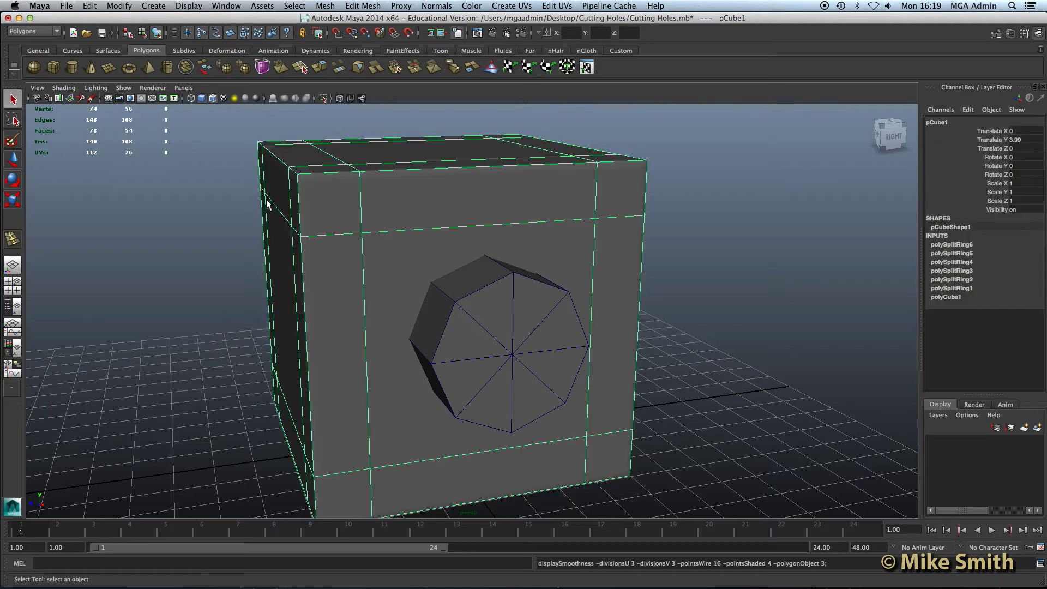
scroll(343, 339, down, 3)
mouse_move(409, 310)
alt+mouse_down()
mouse_move(374, 311)
mouse_move(404, 316)
alt+mouse_up()
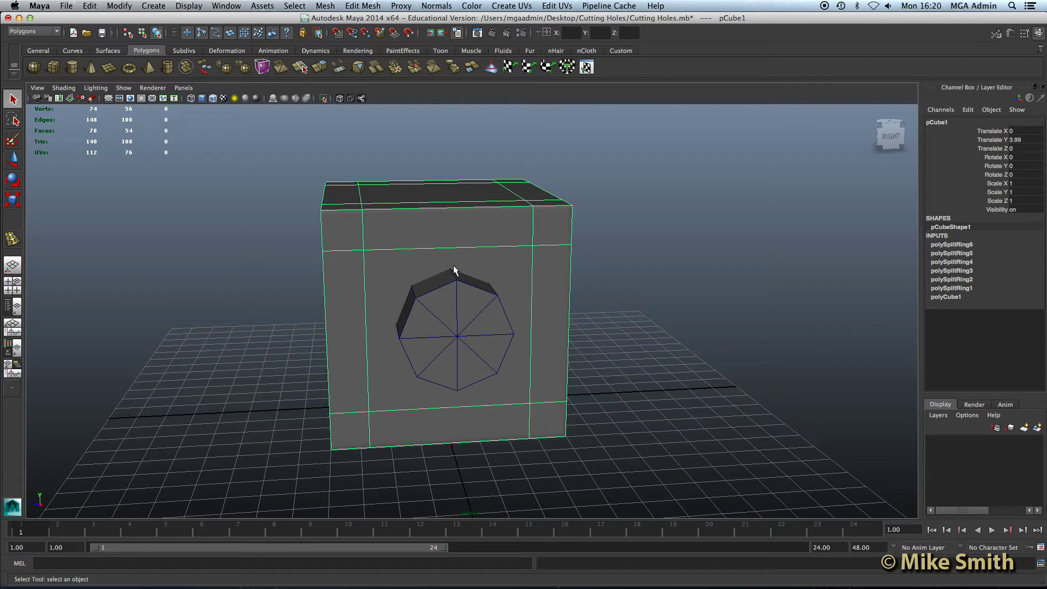
- Turn smoothing off and insert vertical and horizontal edge loops through the cube's middle
key(1)
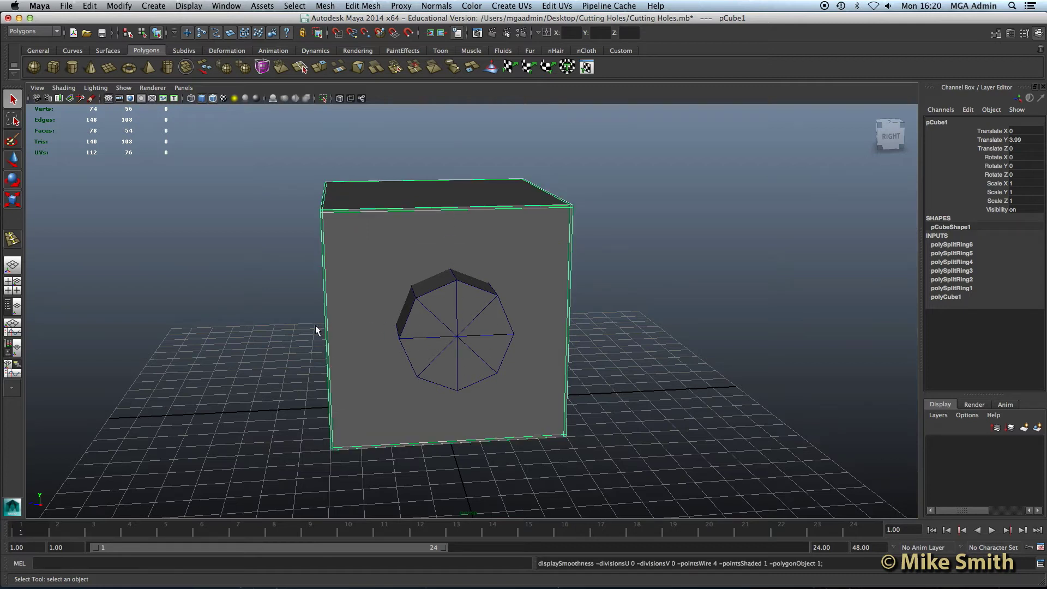
click(360, 5)
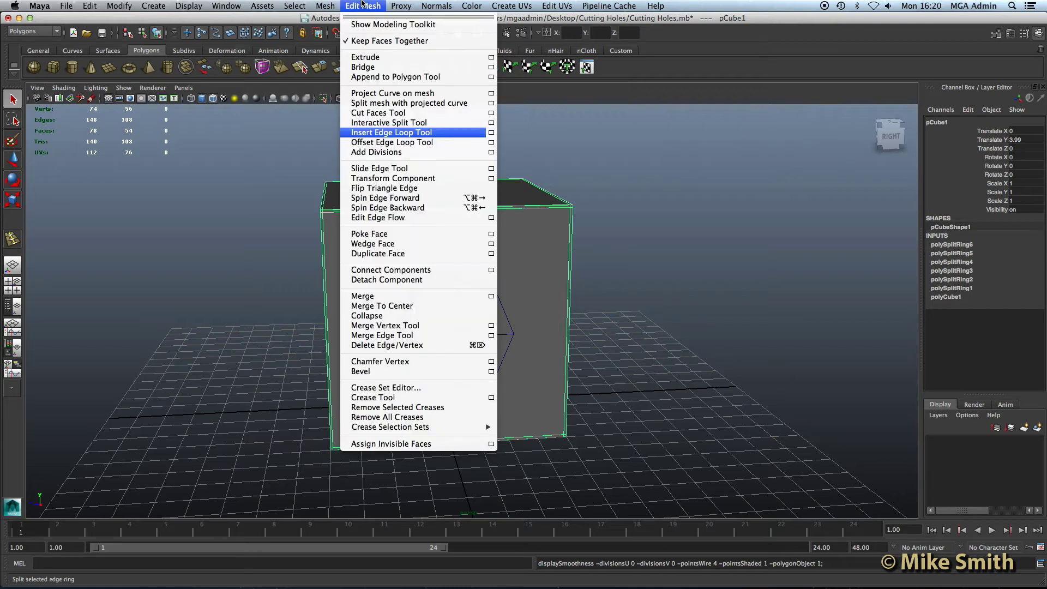
click(382, 133)
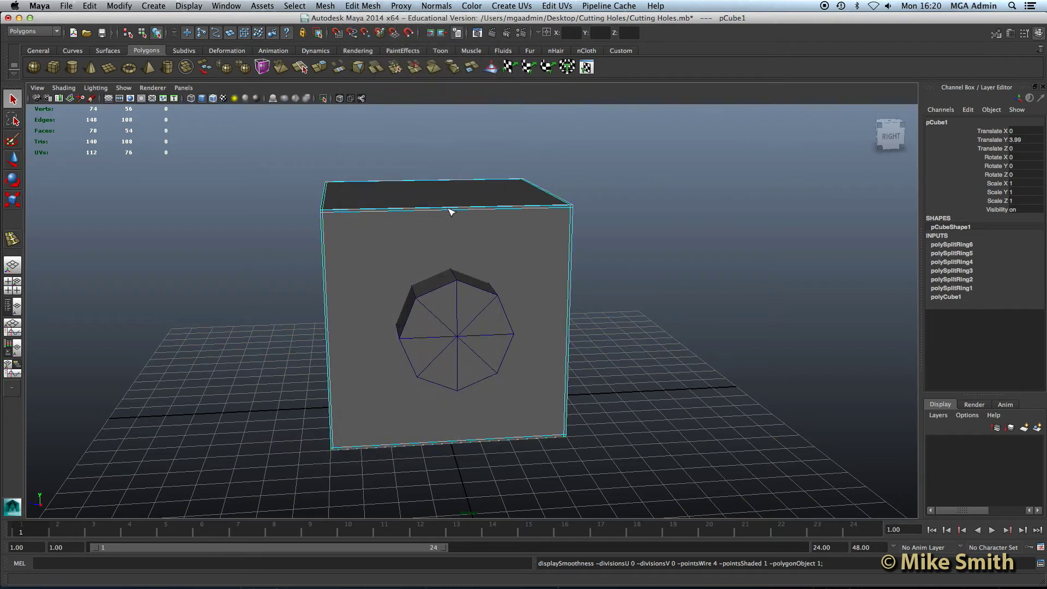
drag(449, 211, 452, 211)
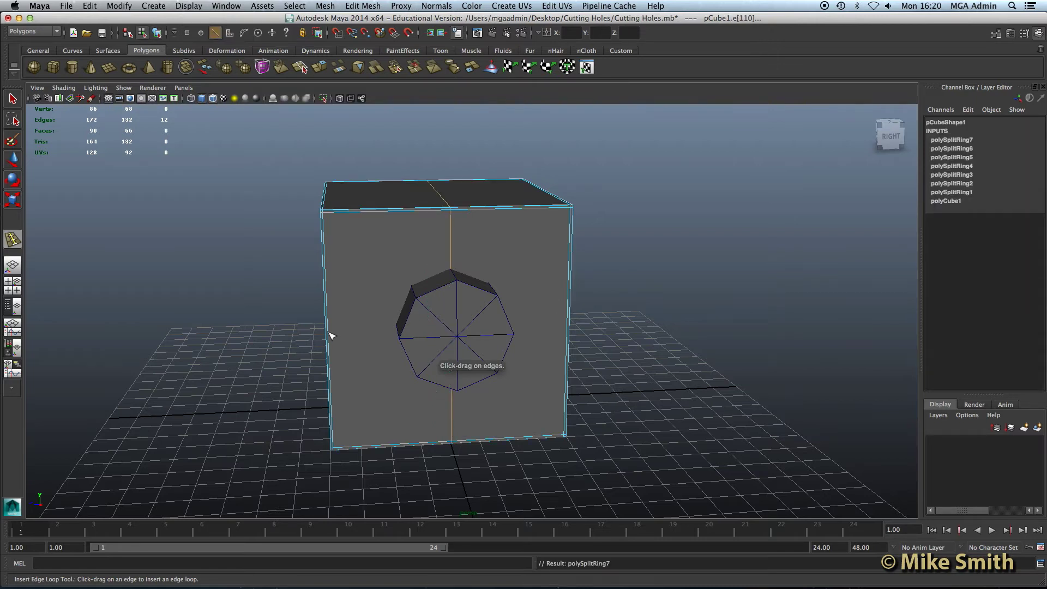
drag(330, 335, 367, 339)
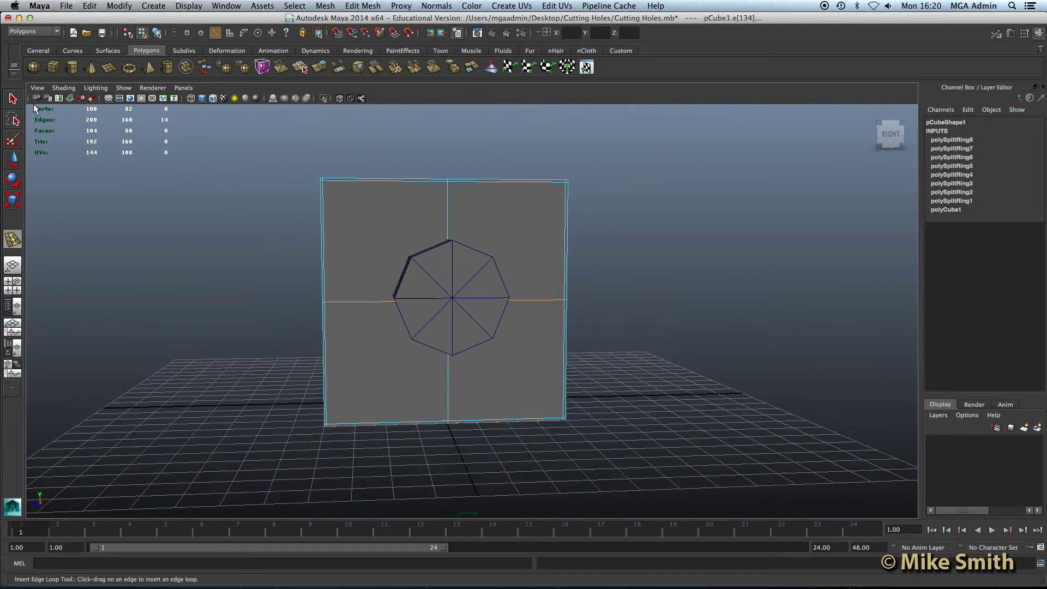
- Return to object selection, select the cube and preview it smoothed (3)
click(12, 99)
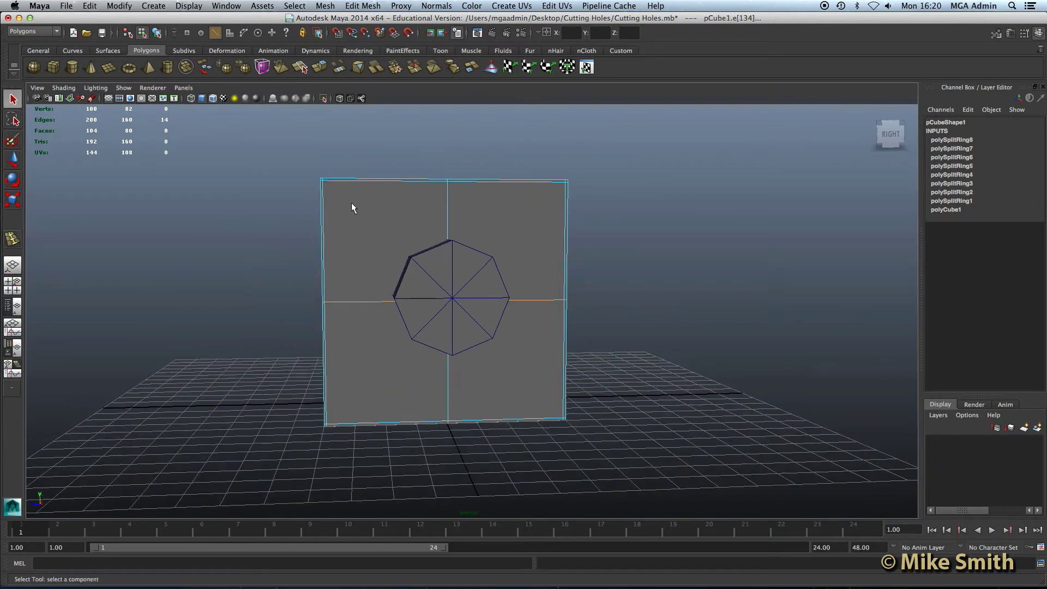
right_drag(352, 208, 385, 190)
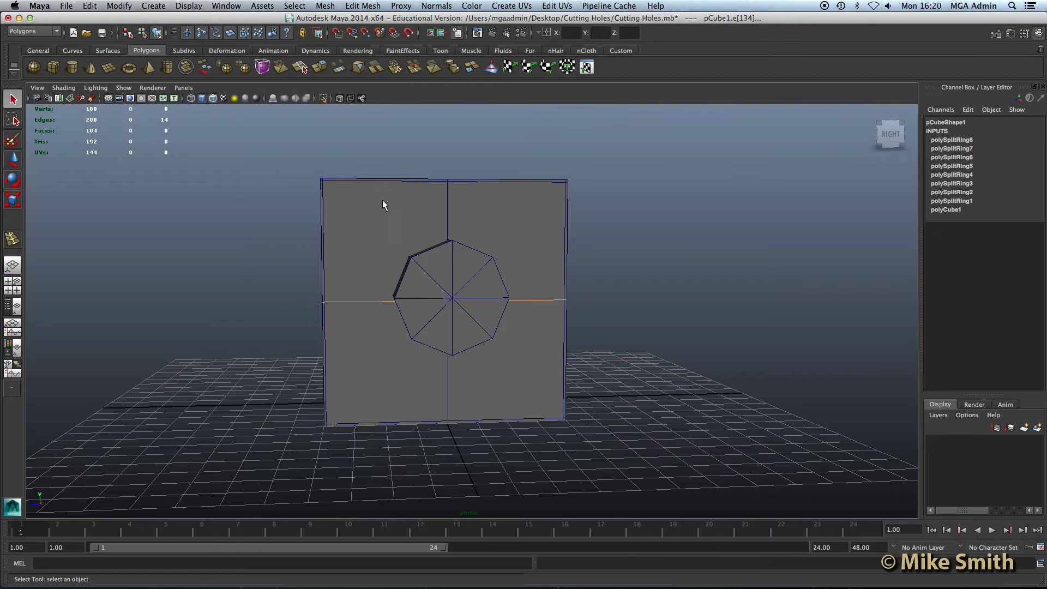
click(383, 205)
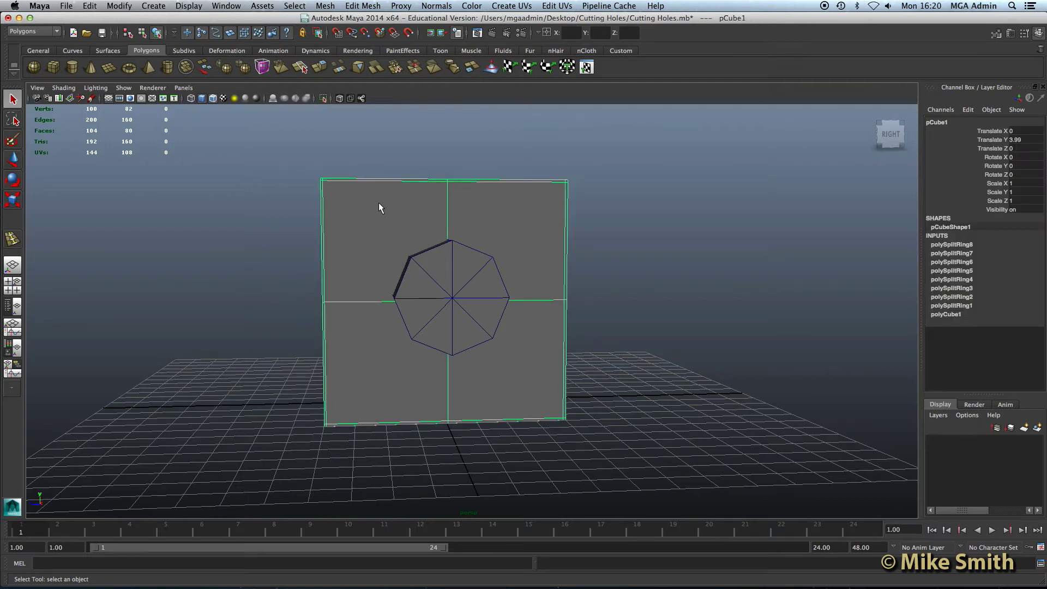
key(3)
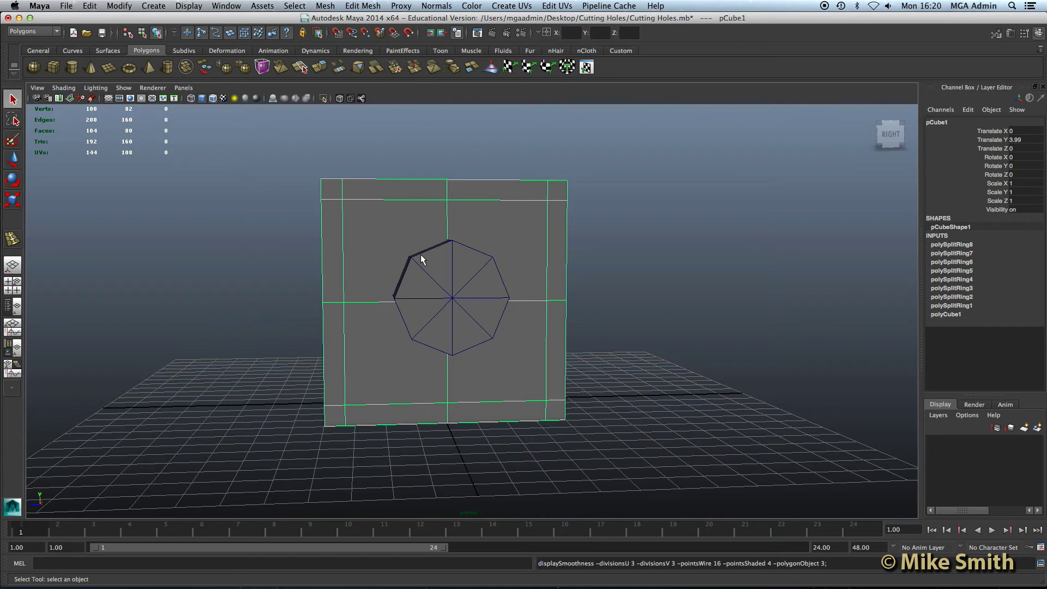
- Move the cylinder to Translate Y 4.836 and Z 0.721 on the cube's face
alt+drag(420, 257, 486, 315)
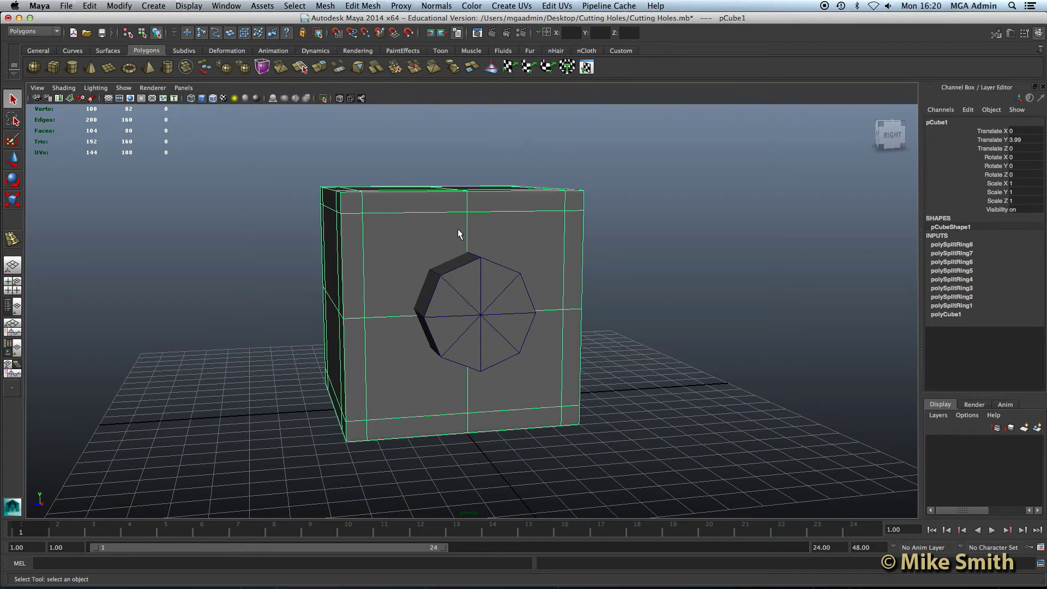
scroll(412, 352, up, 5)
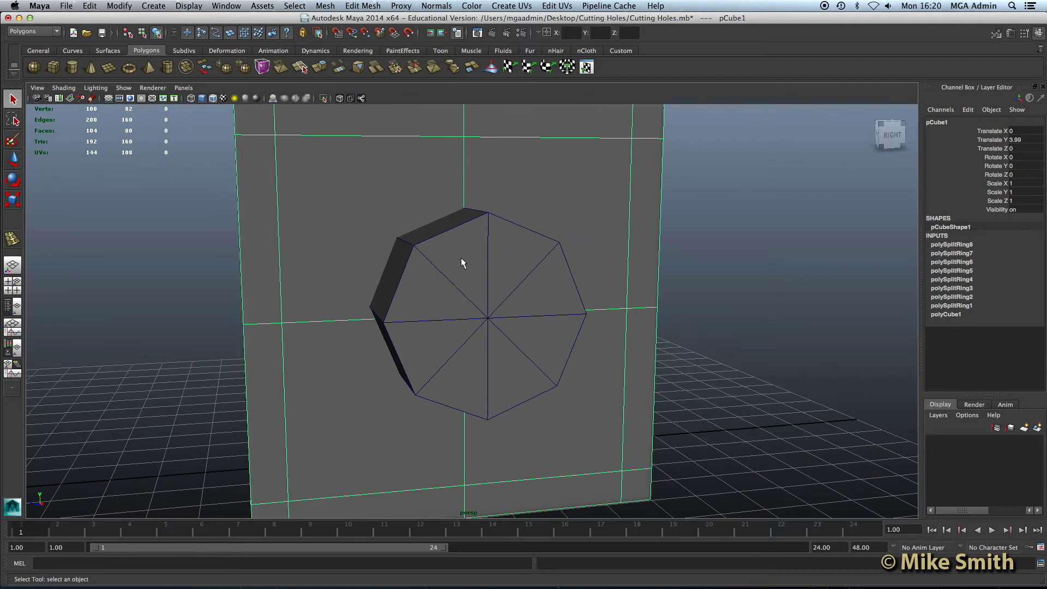
click(453, 260)
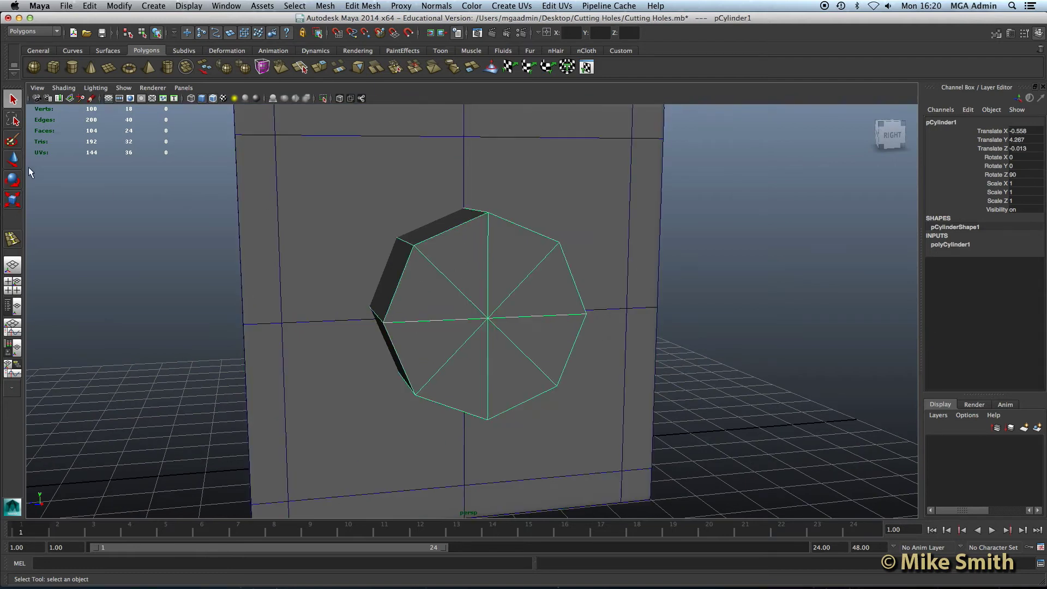
key(w)
mouse_move(415, 211)
mouse_down()
mouse_move(411, 175)
mouse_move(414, 191)
mouse_up()
drag(346, 250, 315, 251)
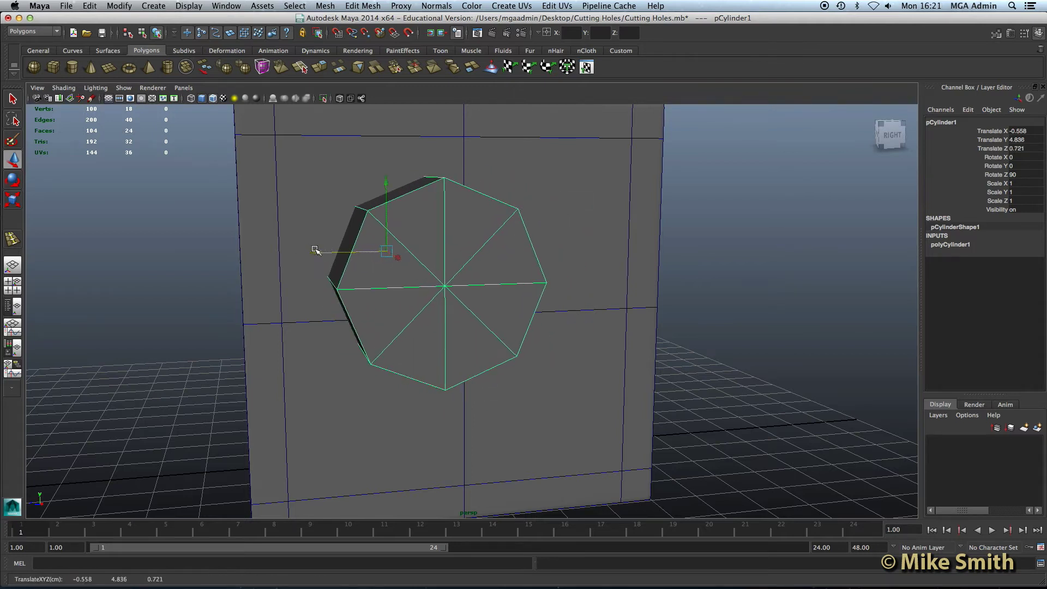
- Select the cube and frame the view on the cube and cylinder
alt+drag(303, 309, 383, 347)
click(383, 346)
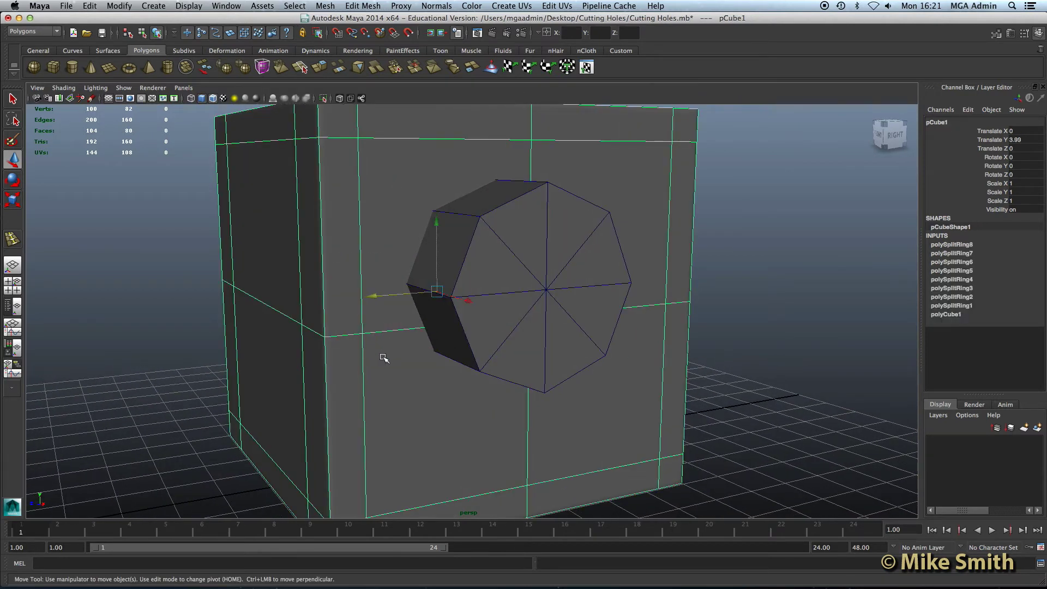
scroll(381, 355, up, 5)
alt+middle_drag(334, 344, 357, 345)
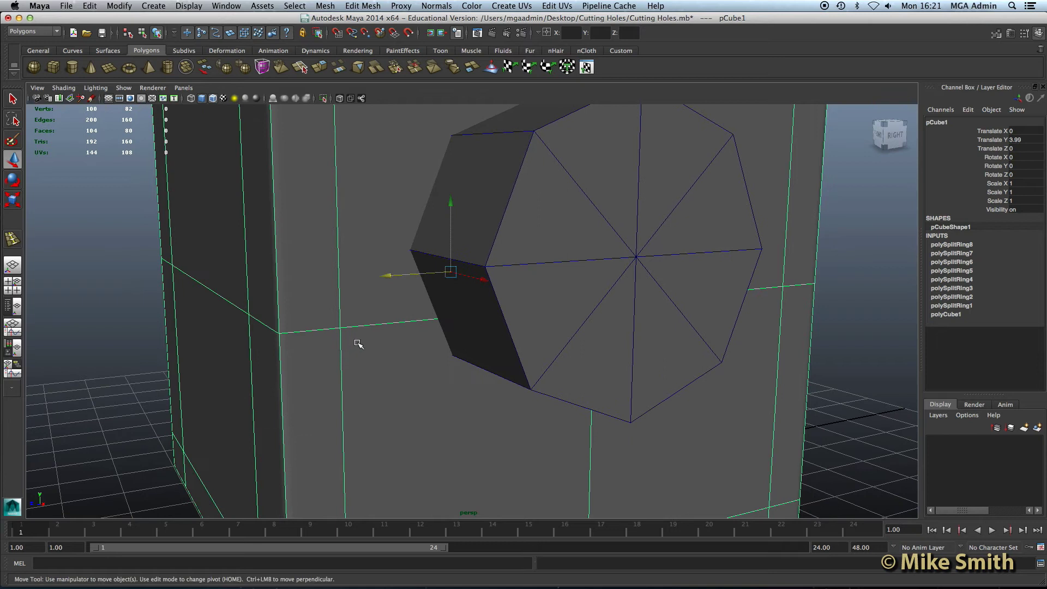
- With smooth preview off, raise the cube's horizontal edge loop to the cylinder's centre height
key(1)
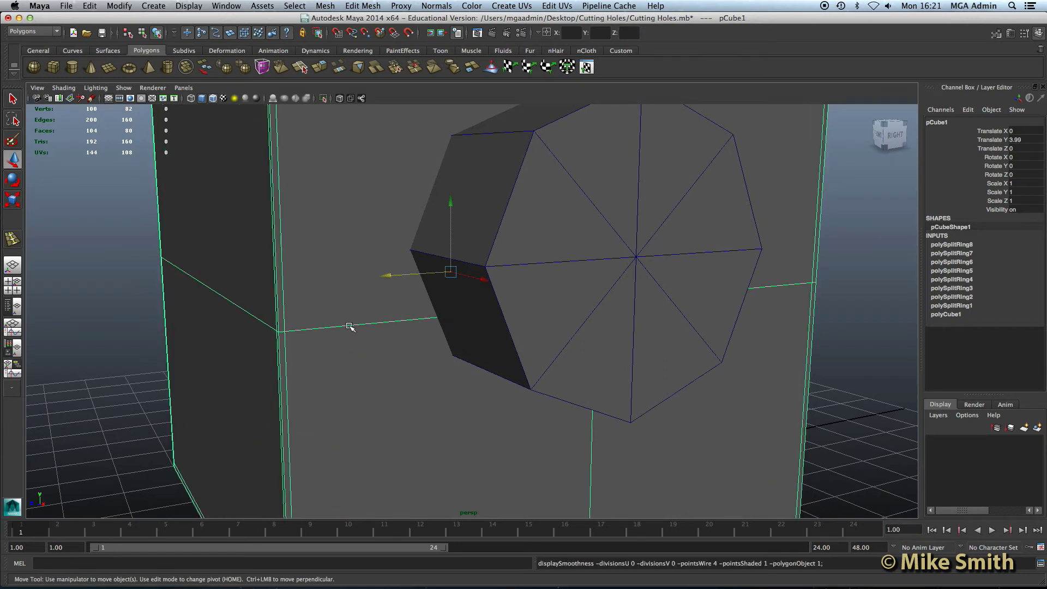
right_drag(349, 326, 347, 303)
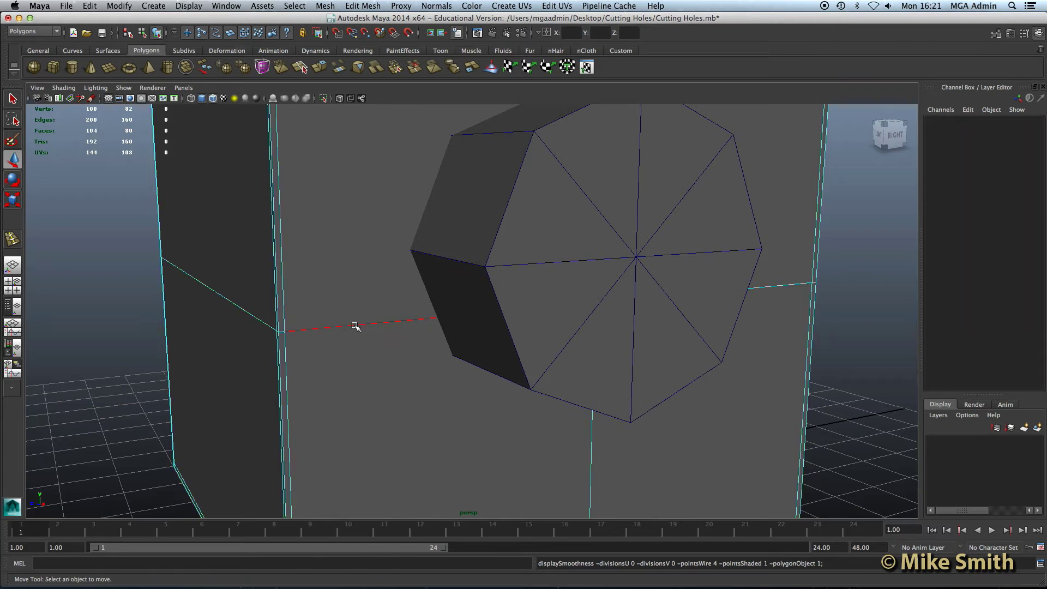
double_click(355, 326)
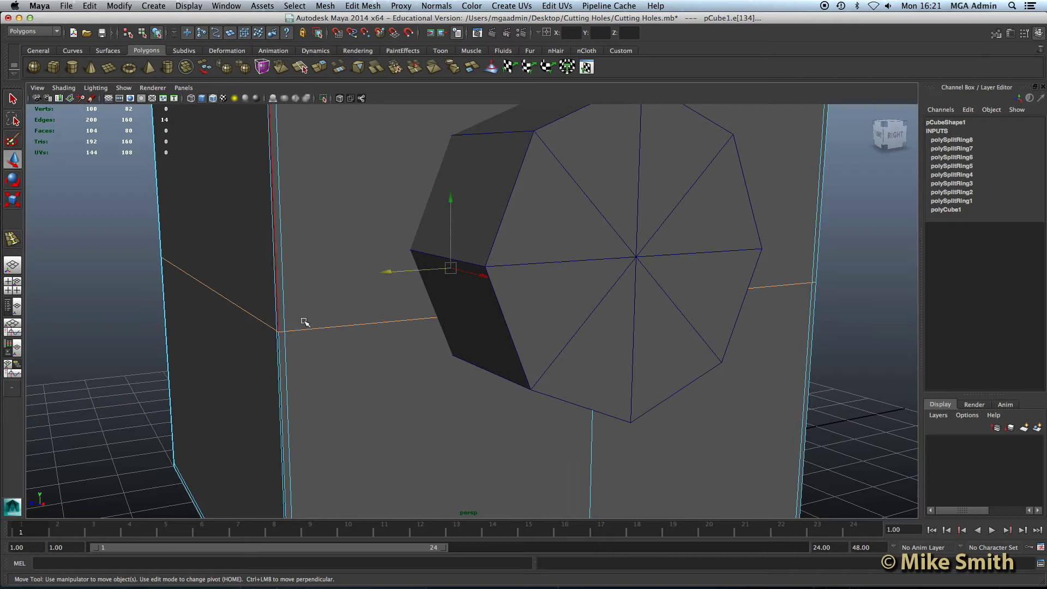
drag(450, 193, 451, 149)
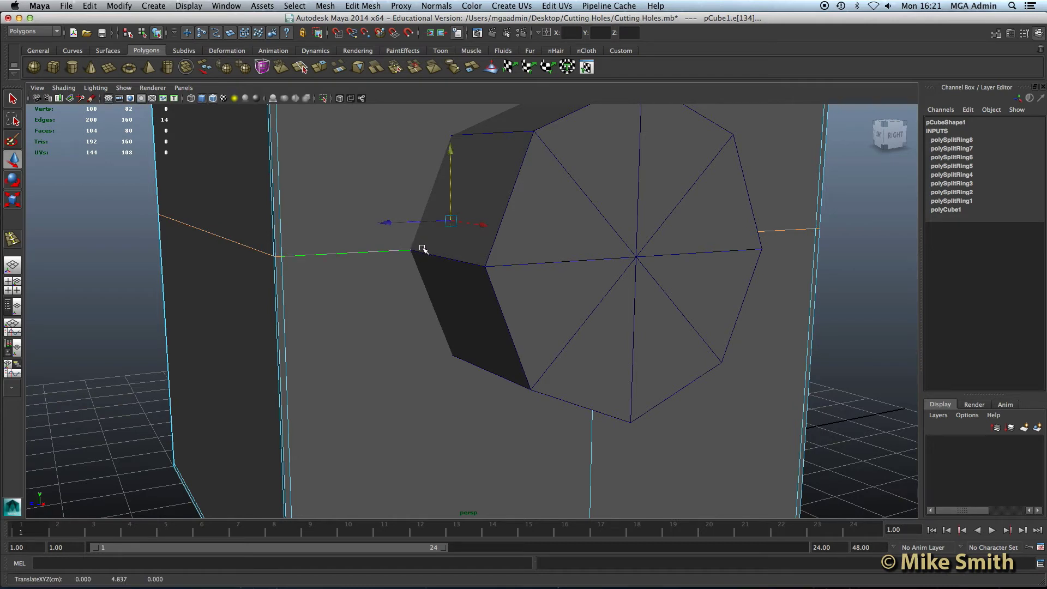
- Slide the cube's vertical edge loop sideways to the cylinder's centre
alt+drag(575, 199, 533, 206)
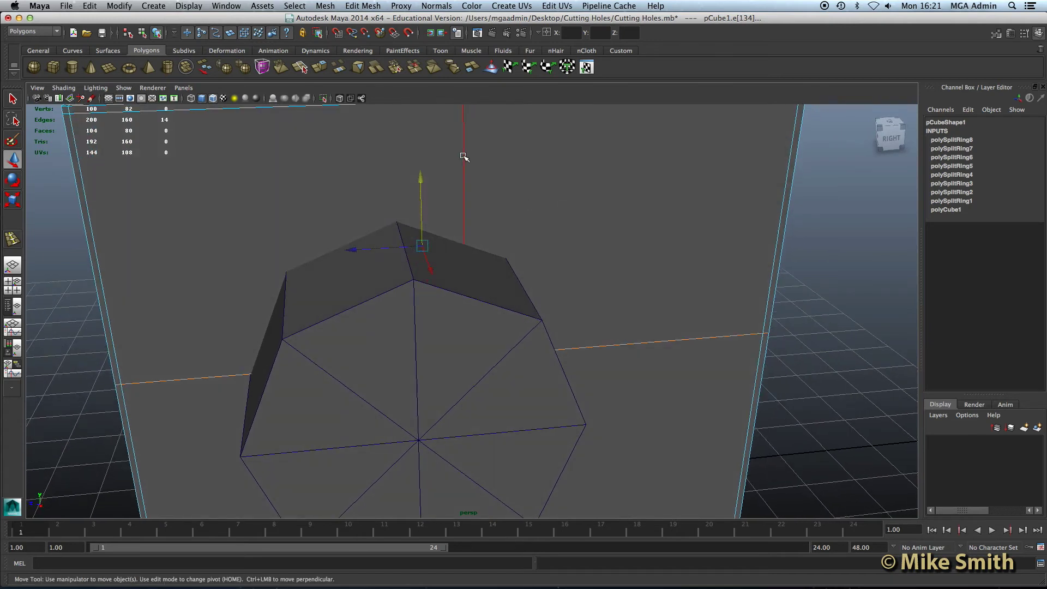
scroll(478, 223, down, 2)
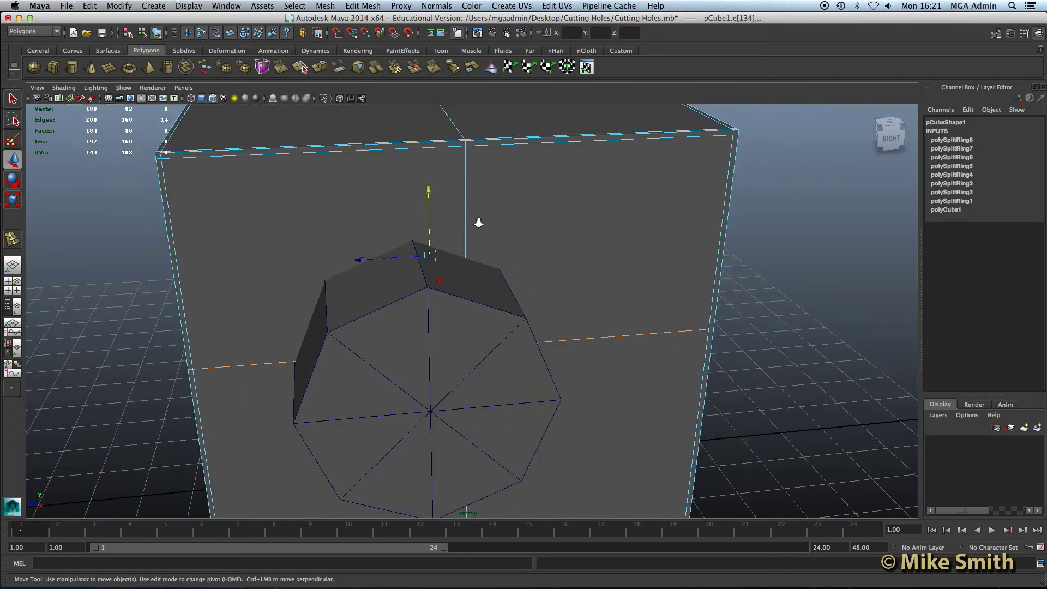
click(466, 211)
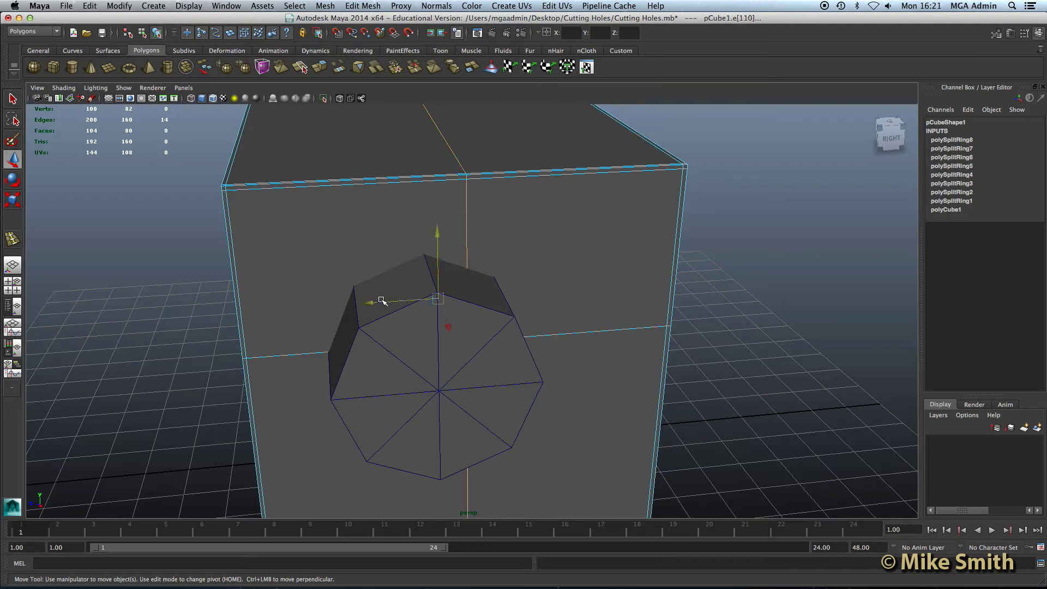
drag(370, 301, 343, 307)
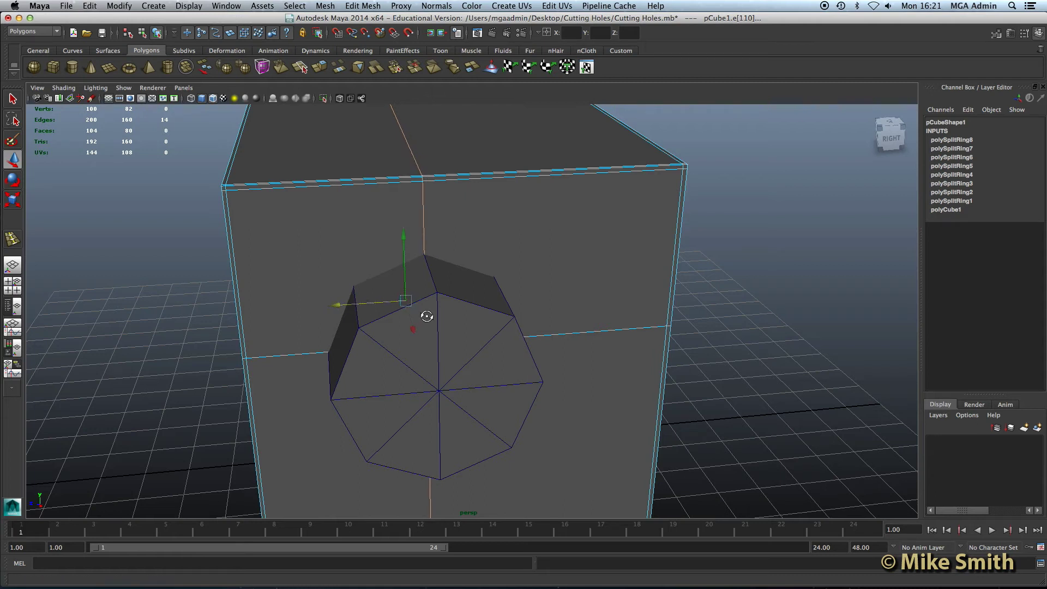
mouse_move(427, 311)
alt+mouse_down()
mouse_move(427, 300)
mouse_move(446, 313)
alt+mouse_up()
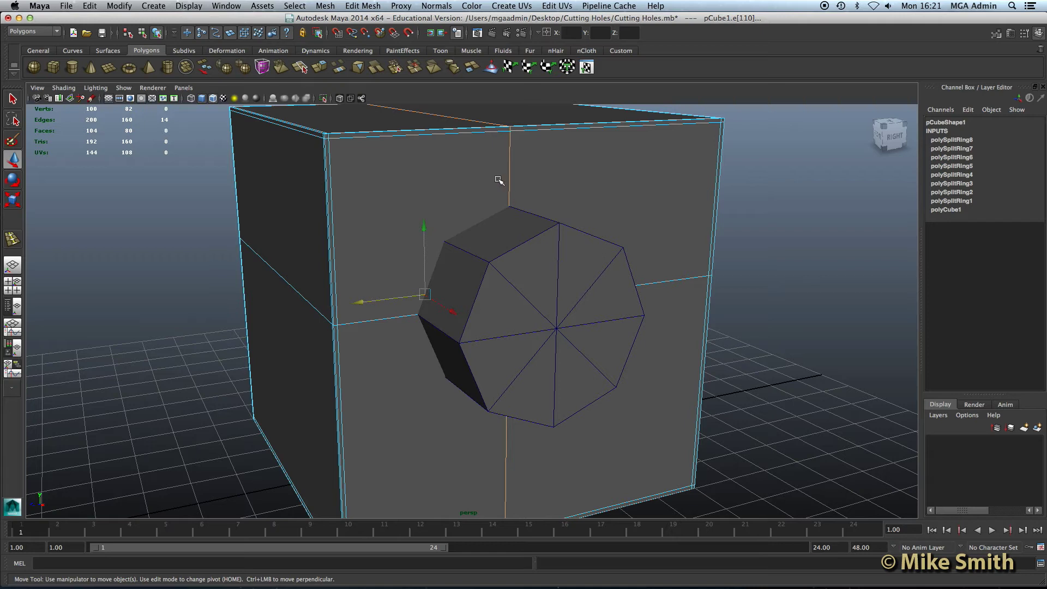
- In Object Mode, run Edit > Delete All by Type > History, then select the cube
right_drag(482, 164, 526, 152)
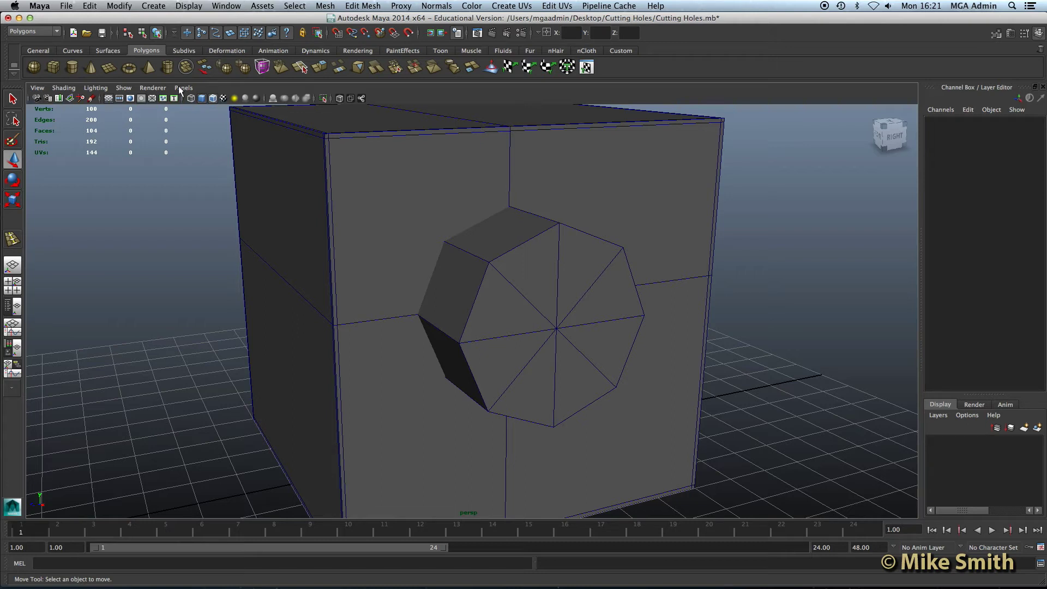
click(90, 5)
mouse_move(156, 144)
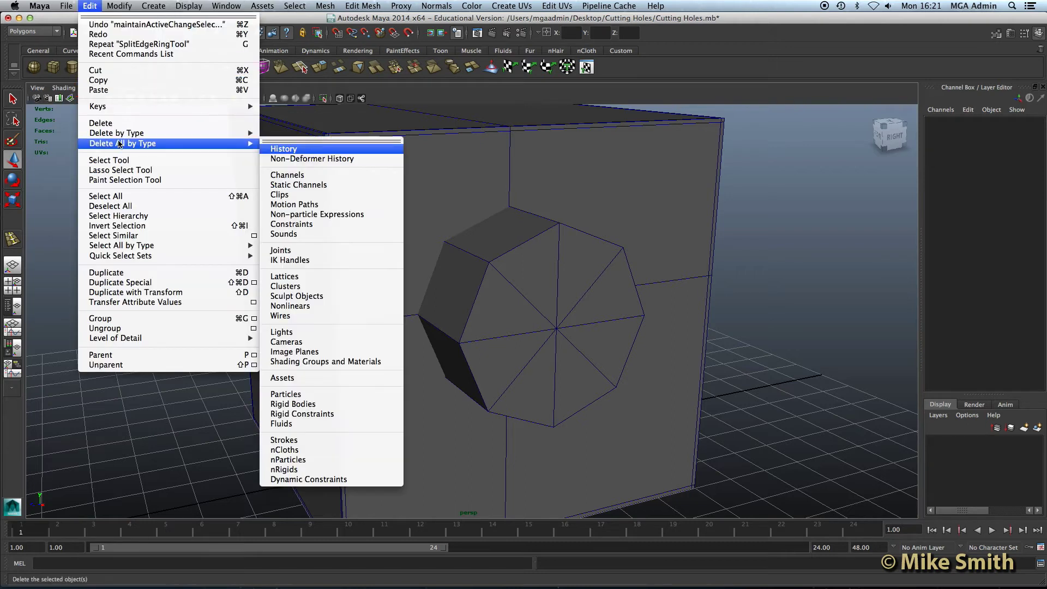
click(280, 150)
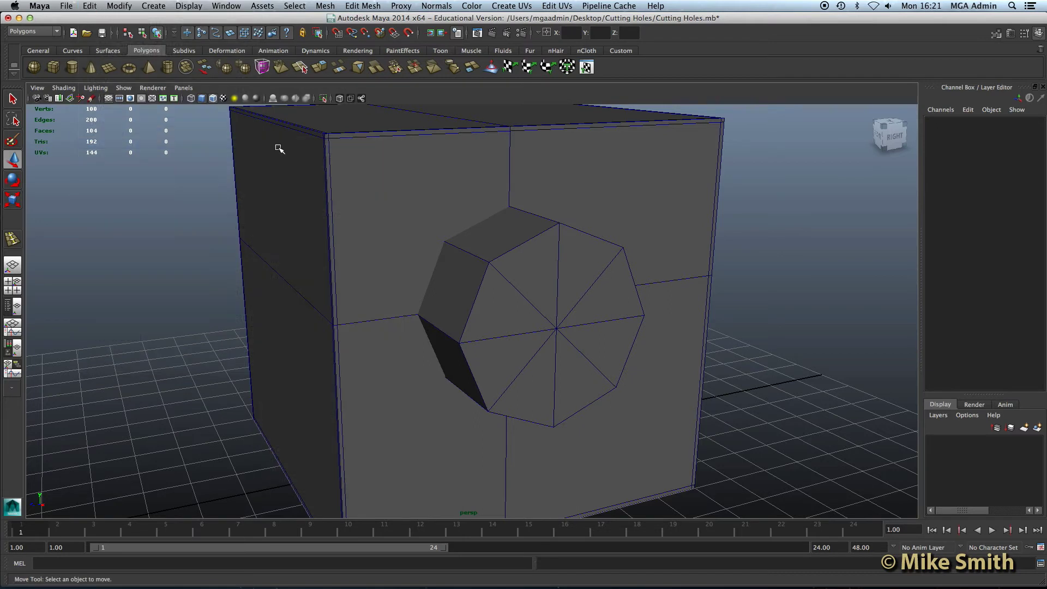
click(434, 124)
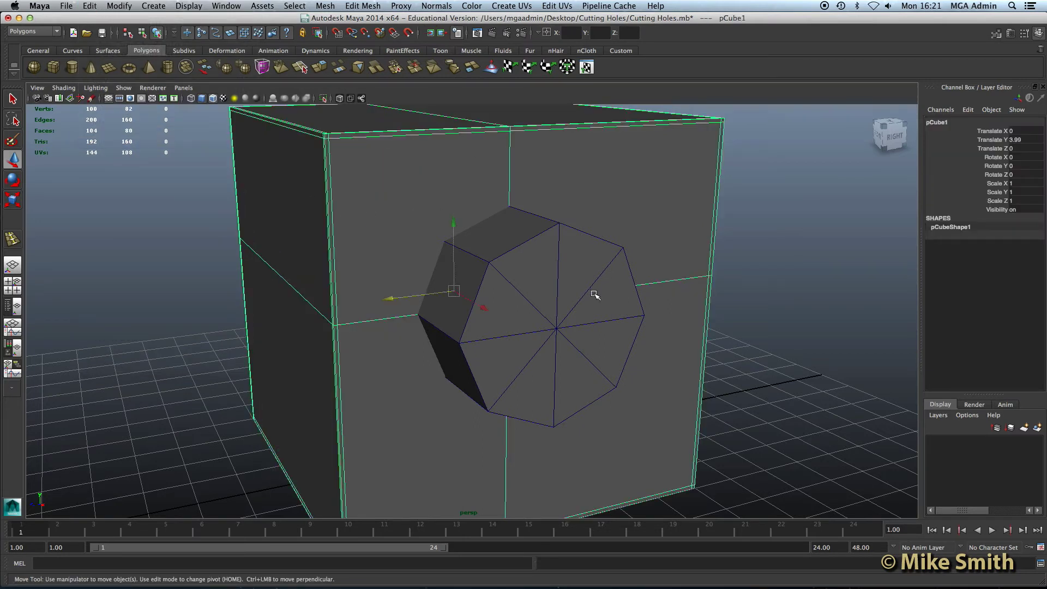
click(555, 273)
scroll(514, 324, down, 3)
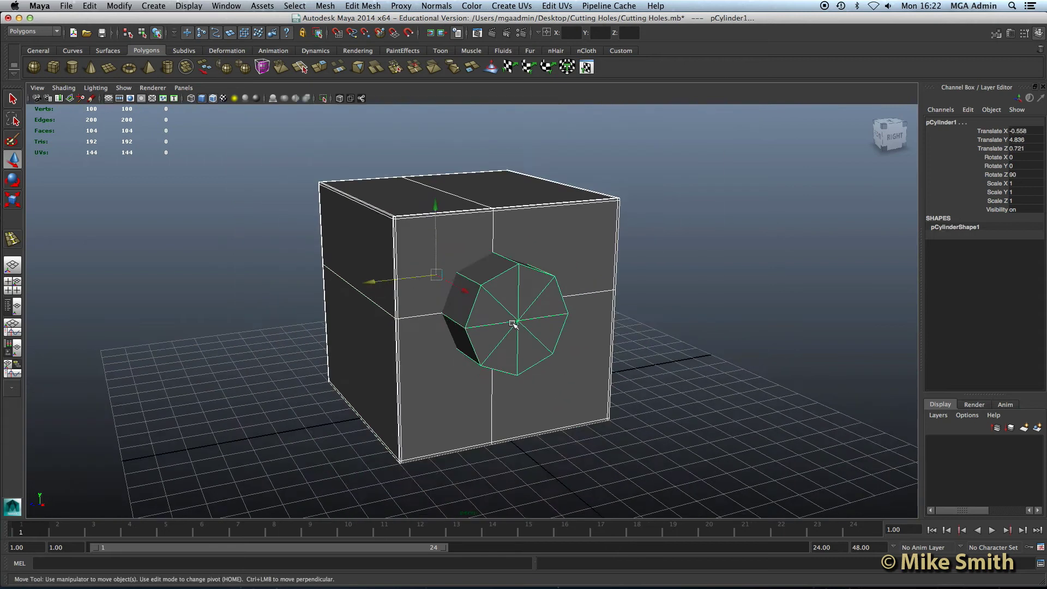
mouse_move(381, 327)
alt+mouse_down()
mouse_move(514, 327)
mouse_move(369, 327)
mouse_move(385, 330)
alt+mouse_up()
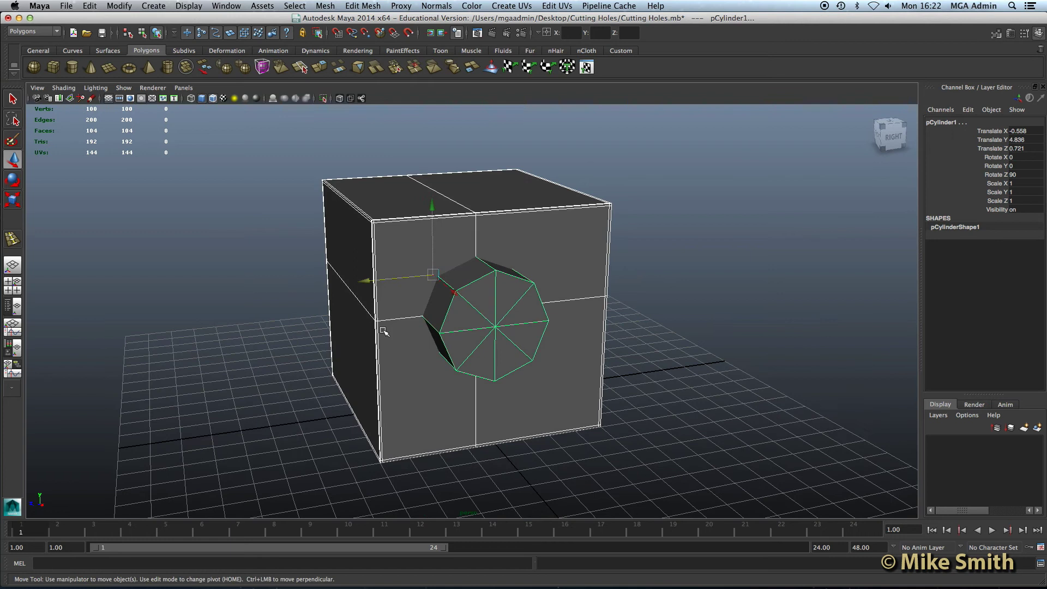
click(329, 4)
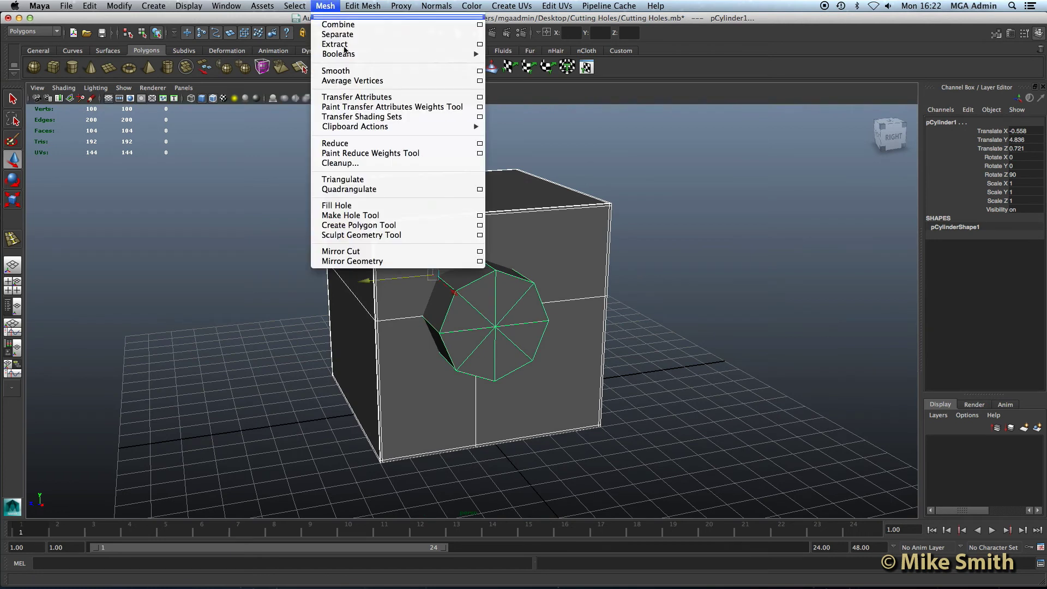
mouse_move(354, 55)
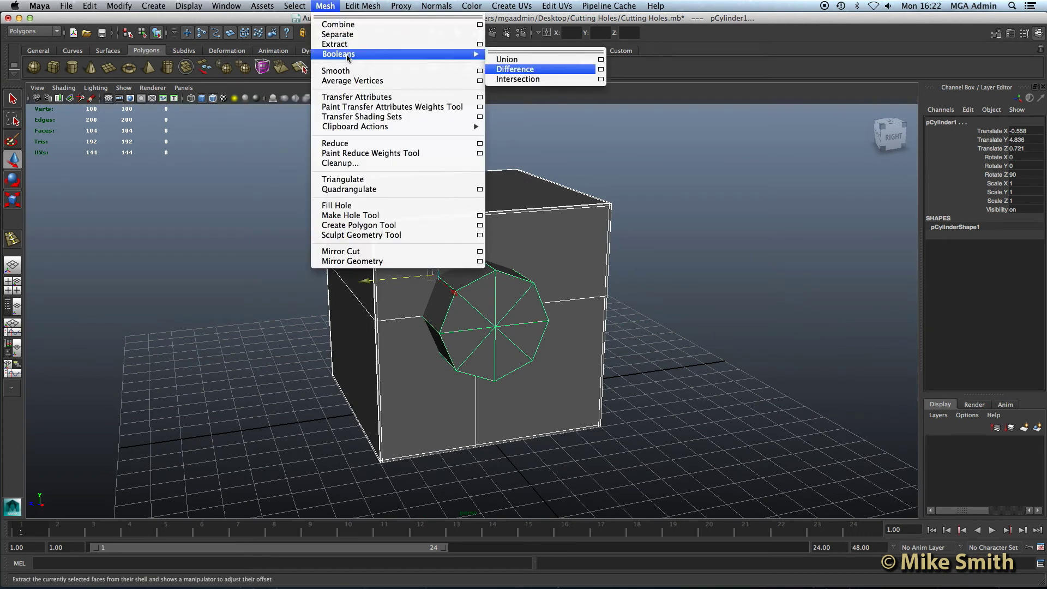
click(512, 70)
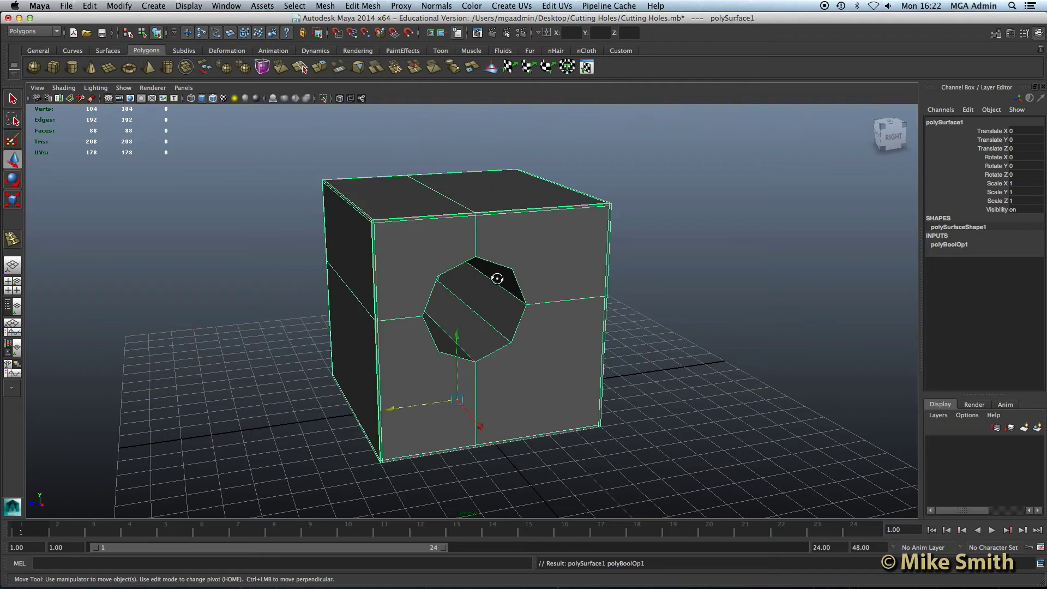
alt+drag(498, 275, 476, 275)
scroll(461, 288, up, 5)
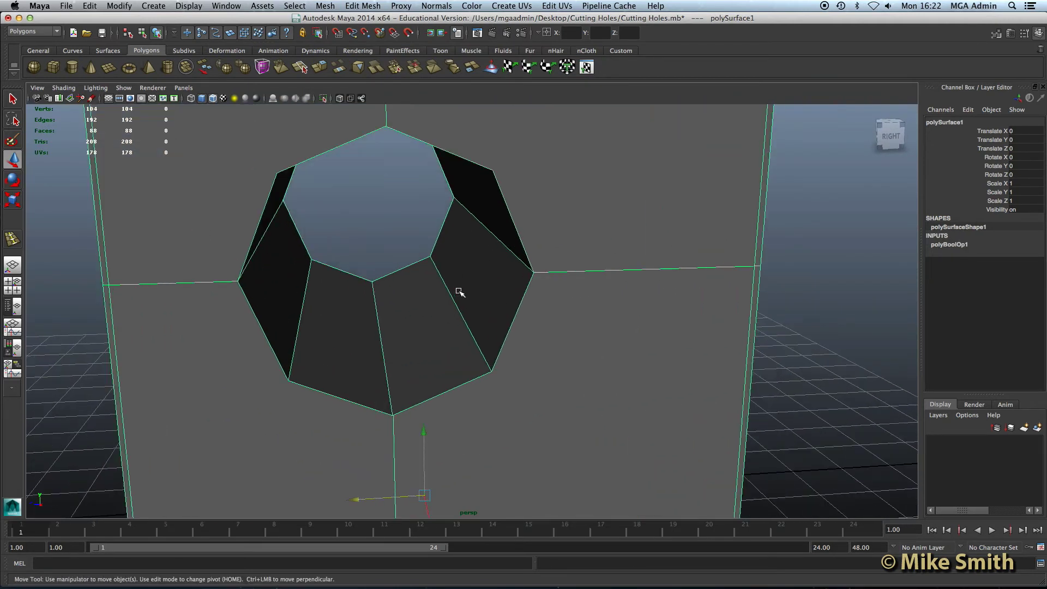
scroll(430, 246, up, 2)
scroll(431, 218, down, 8)
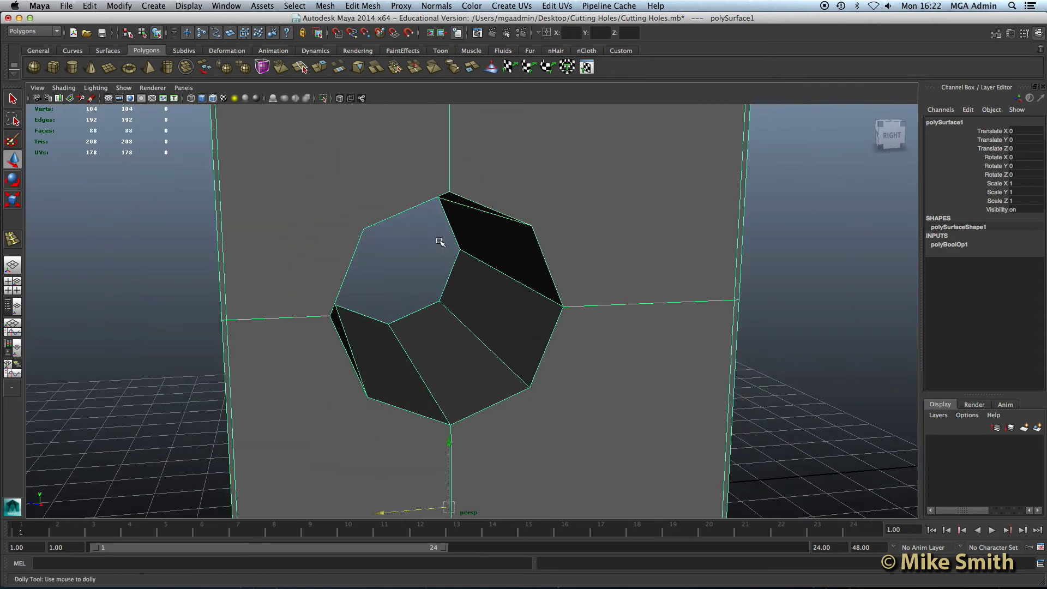
key(3)
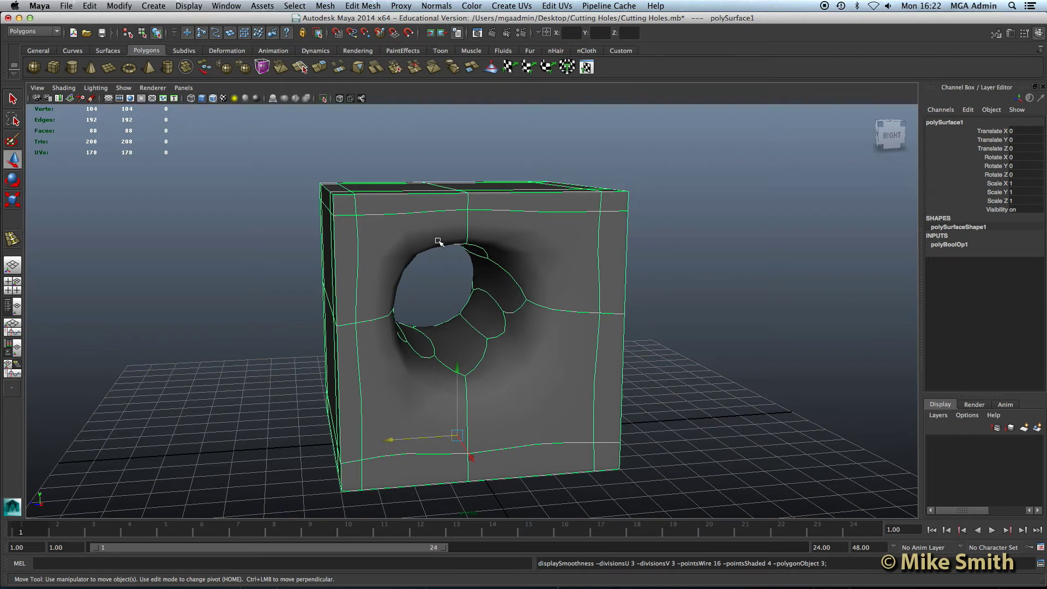
key(1)
scroll(456, 270, up, 5)
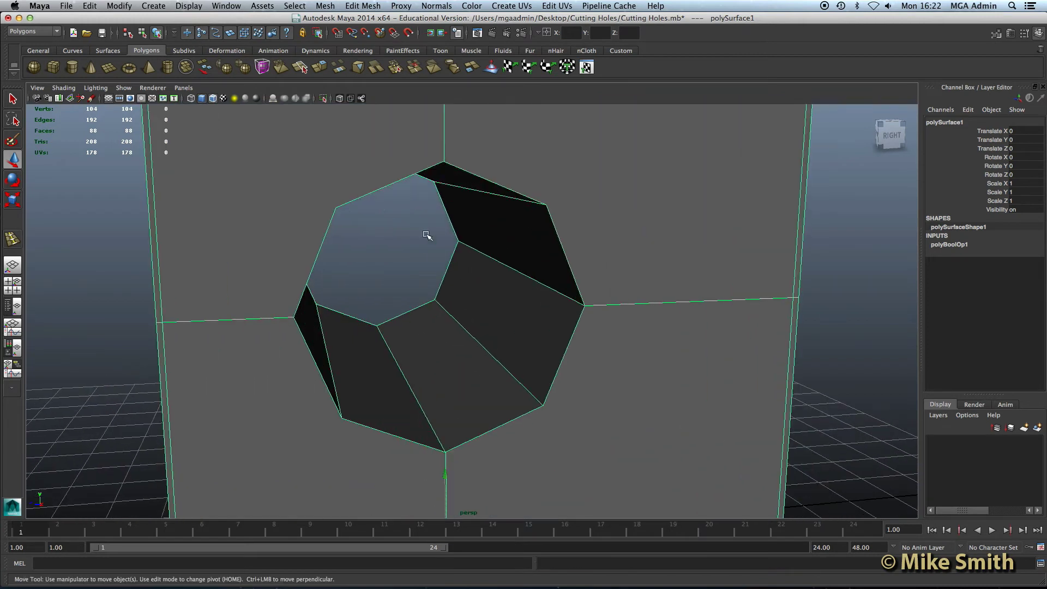
alt+middle_drag(422, 195, 431, 281)
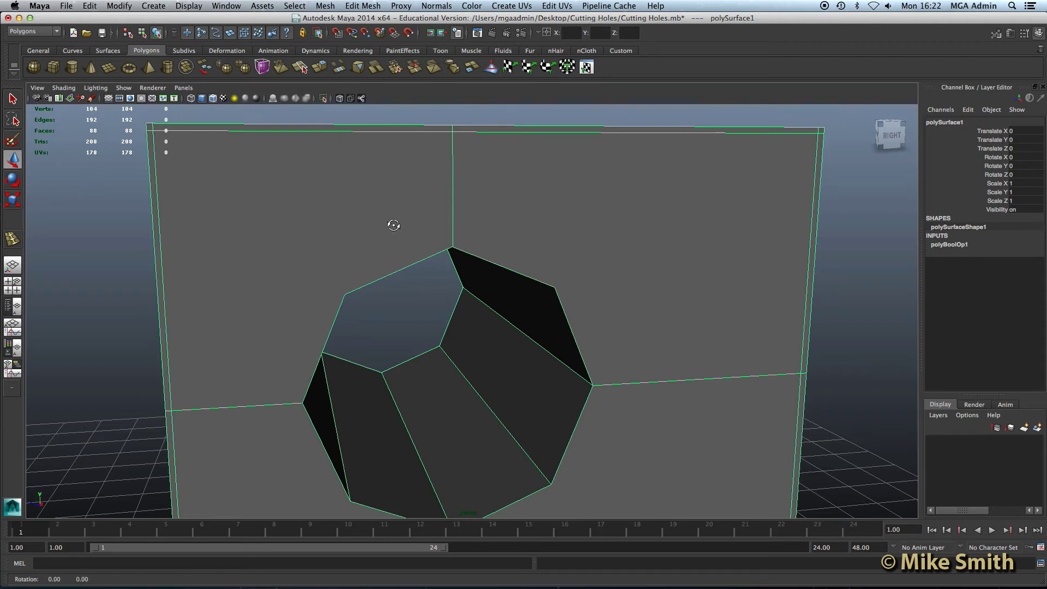
alt+drag(392, 224, 385, 227)
alt+right_drag(386, 227, 343, 233)
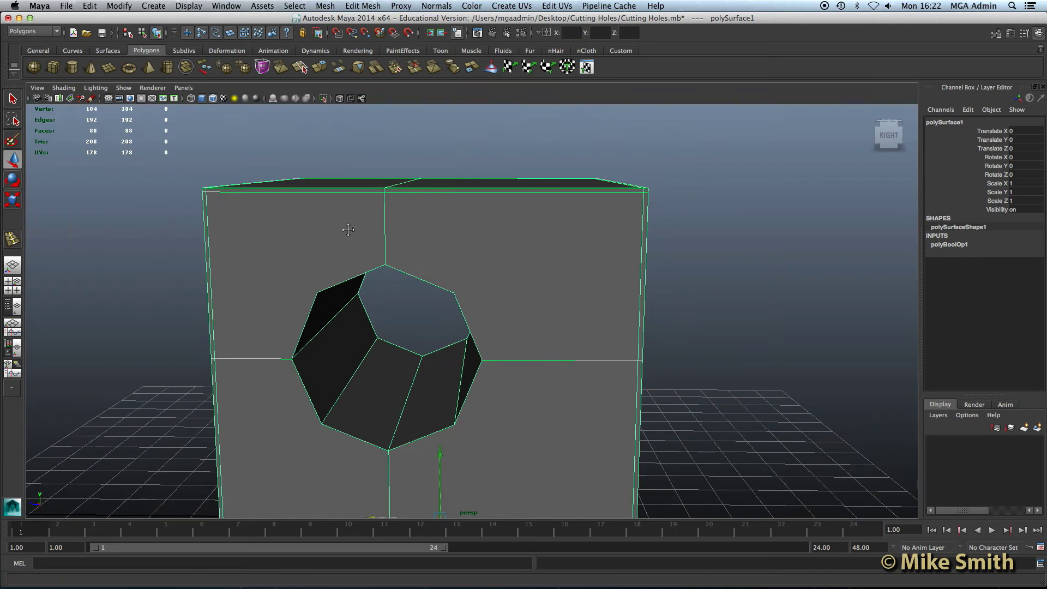
alt+middle_drag(346, 227, 420, 227)
scroll(420, 227, up, 3)
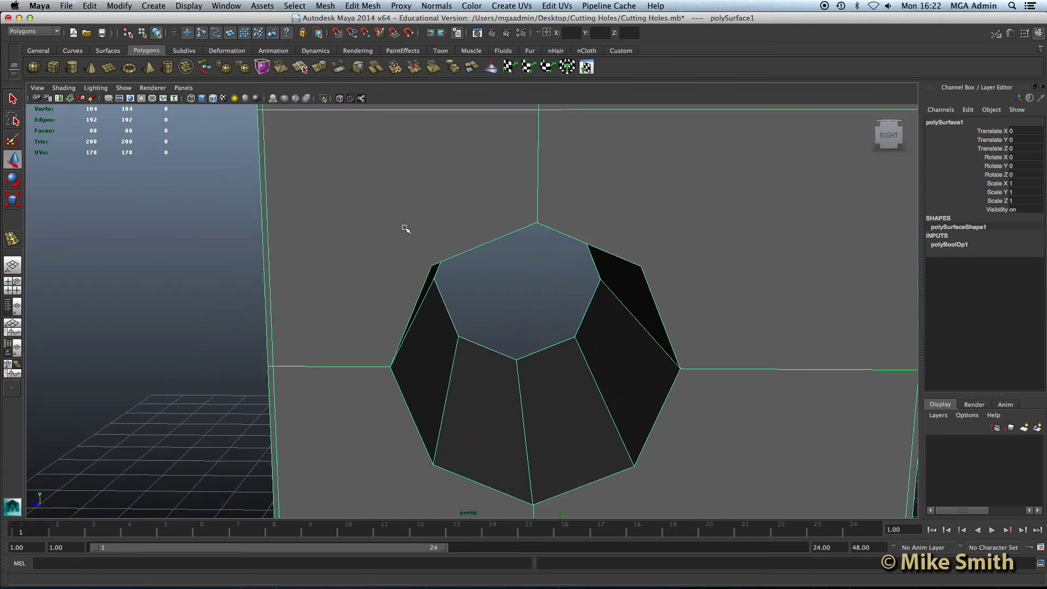
scroll(392, 218, down, 1)
right_drag(379, 189, 381, 215)
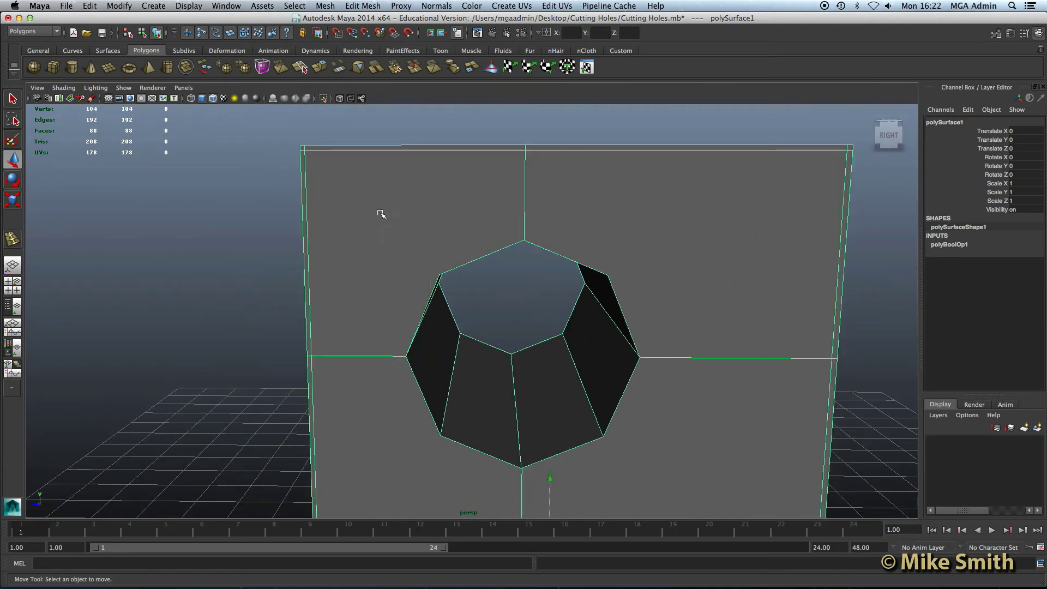
click(381, 215)
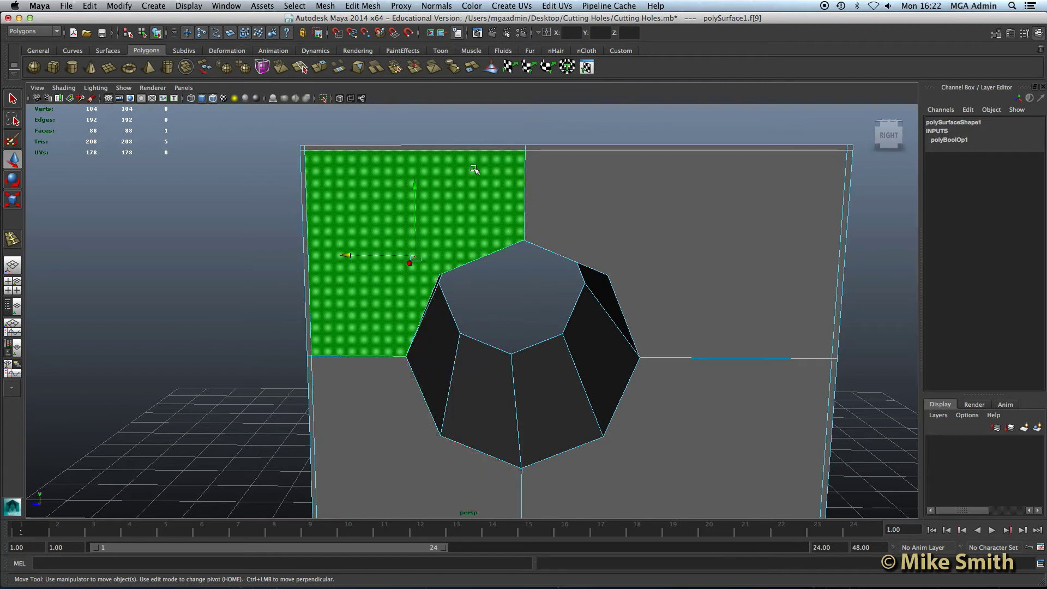
click(264, 197)
right_drag(392, 217, 414, 179)
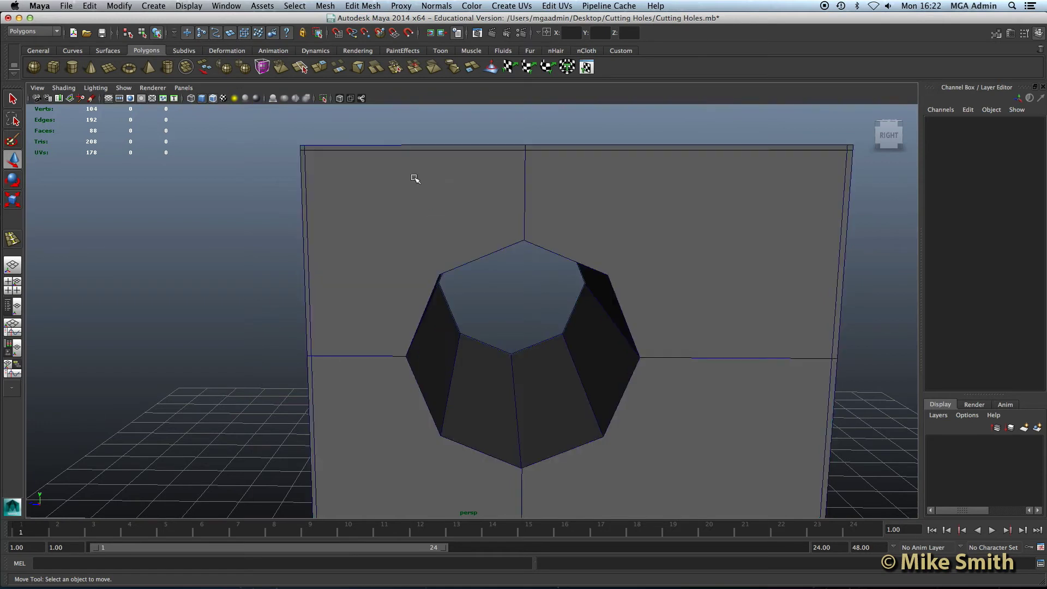
click(426, 253)
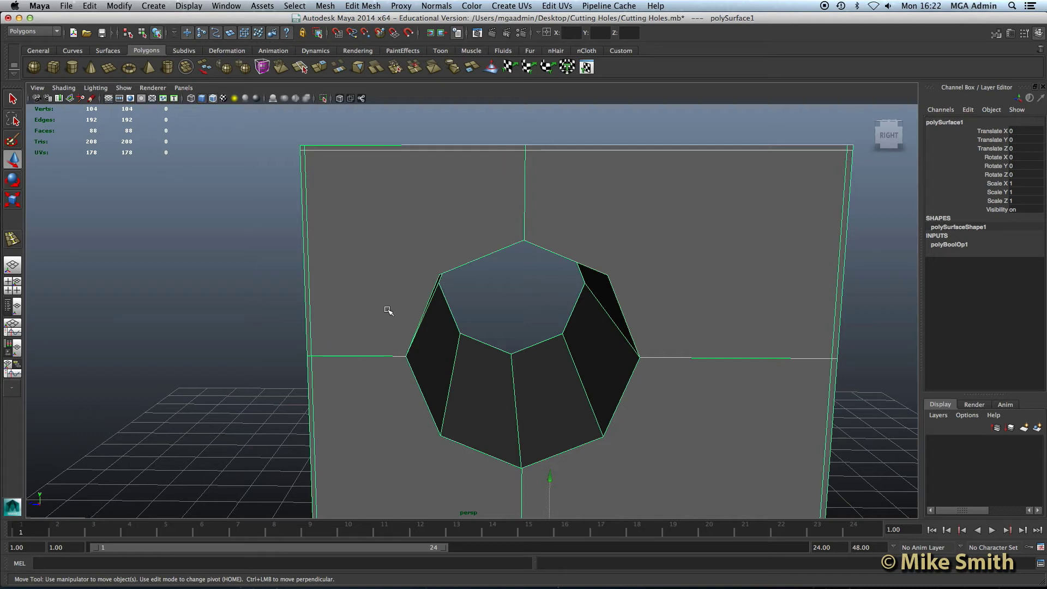
alt+drag(387, 208, 384, 205)
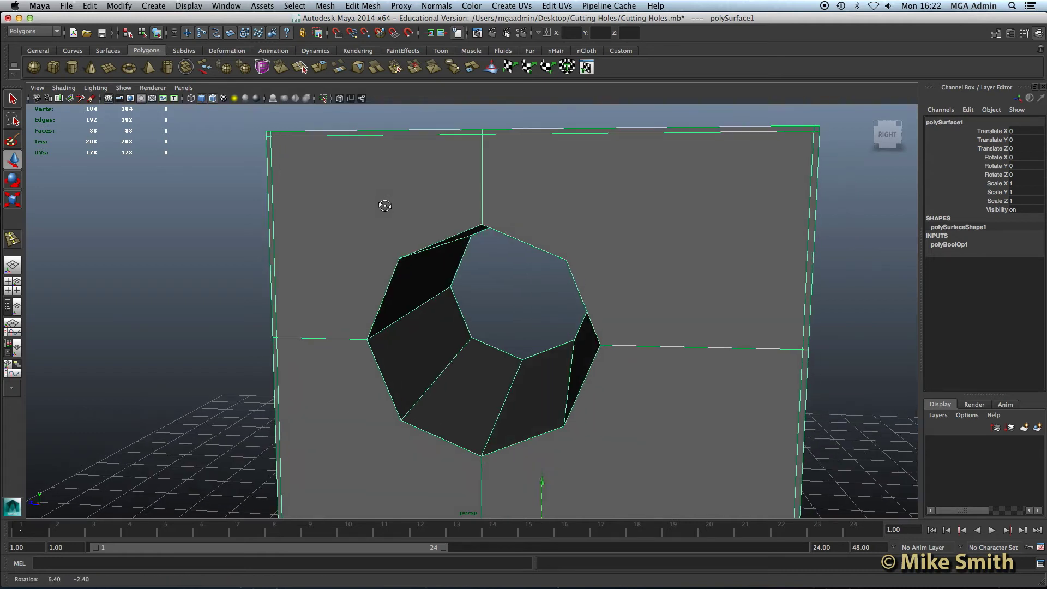
- With the Interactive Split Tool, cut an edge from the top-left corner to the hole's upper-left vertex
scroll(375, 235, up, 1)
scroll(375, 235, up, 1)
alt+middle_drag(355, 184, 381, 222)
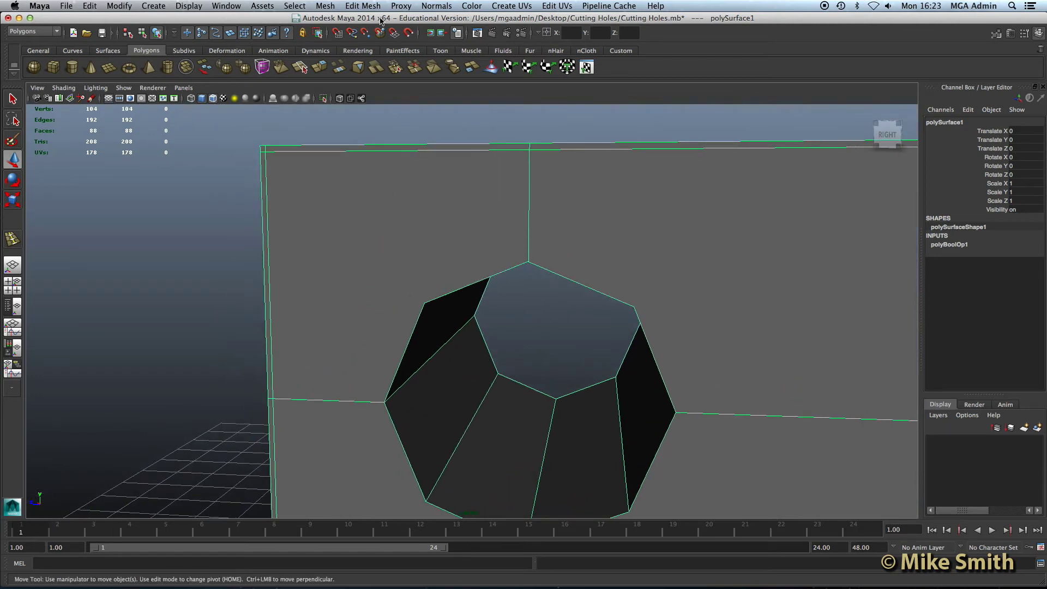
click(363, 6)
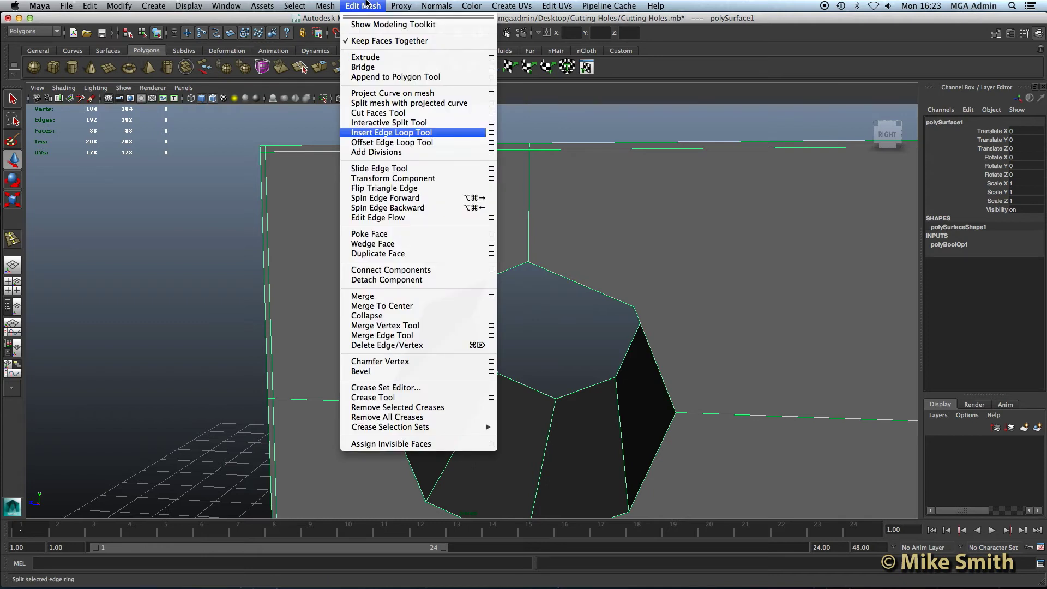
click(407, 123)
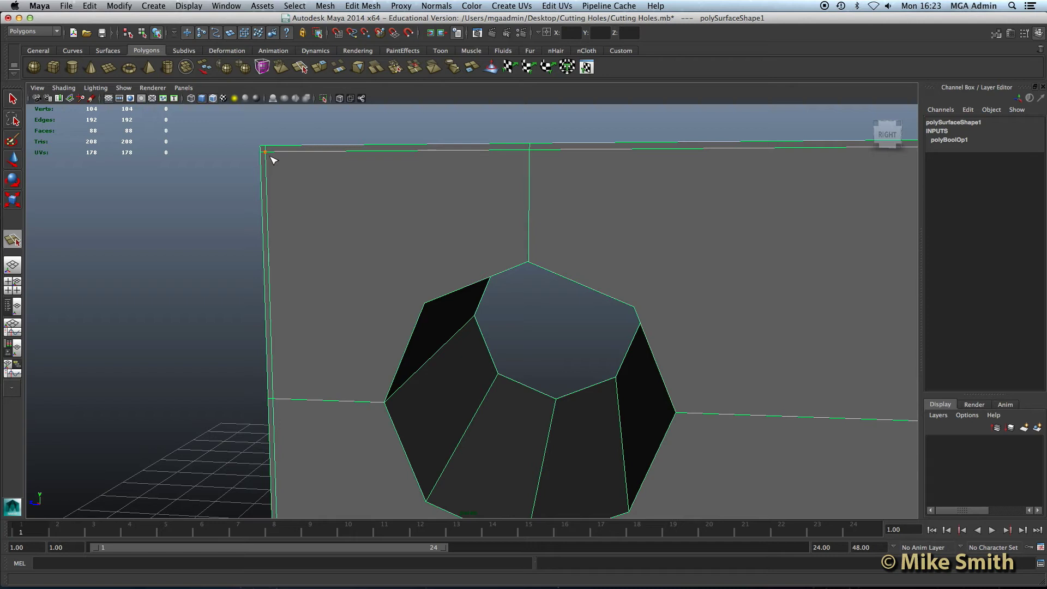
click(273, 159)
click(425, 304)
key(w)
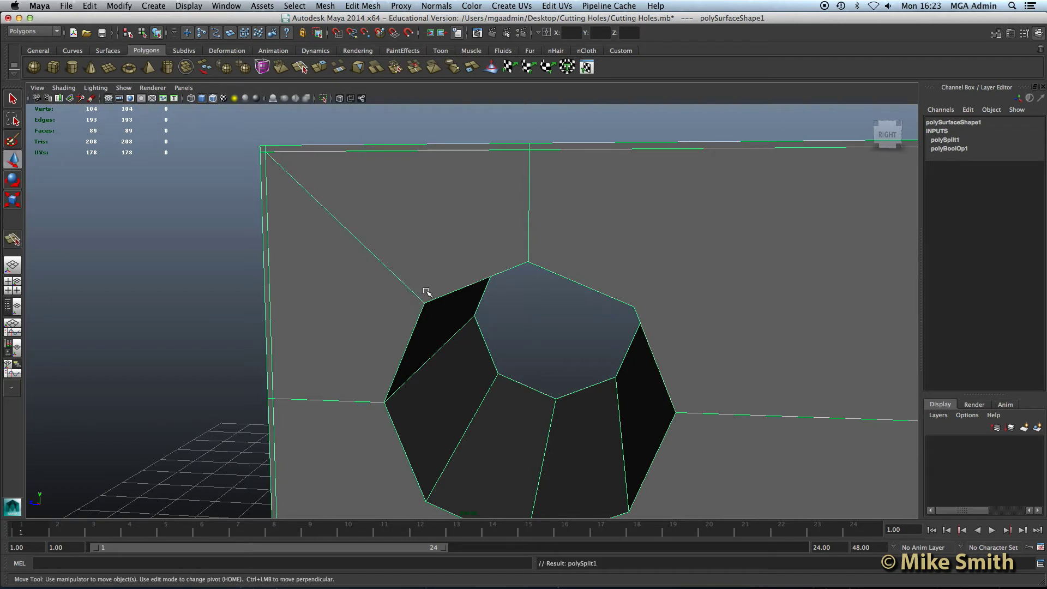
alt+drag(391, 248, 399, 243)
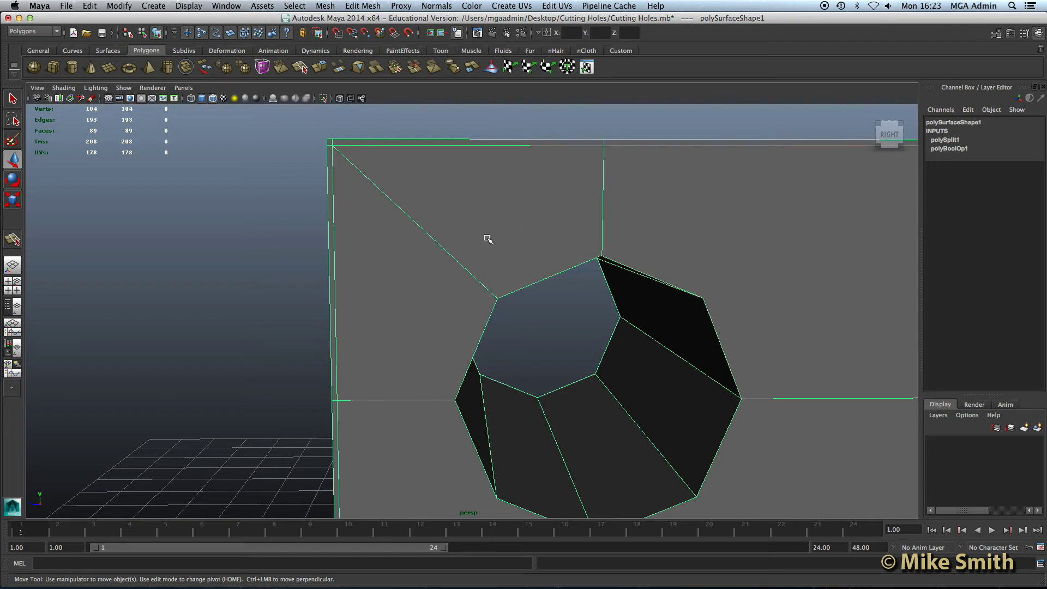
alt+drag(582, 261, 447, 251)
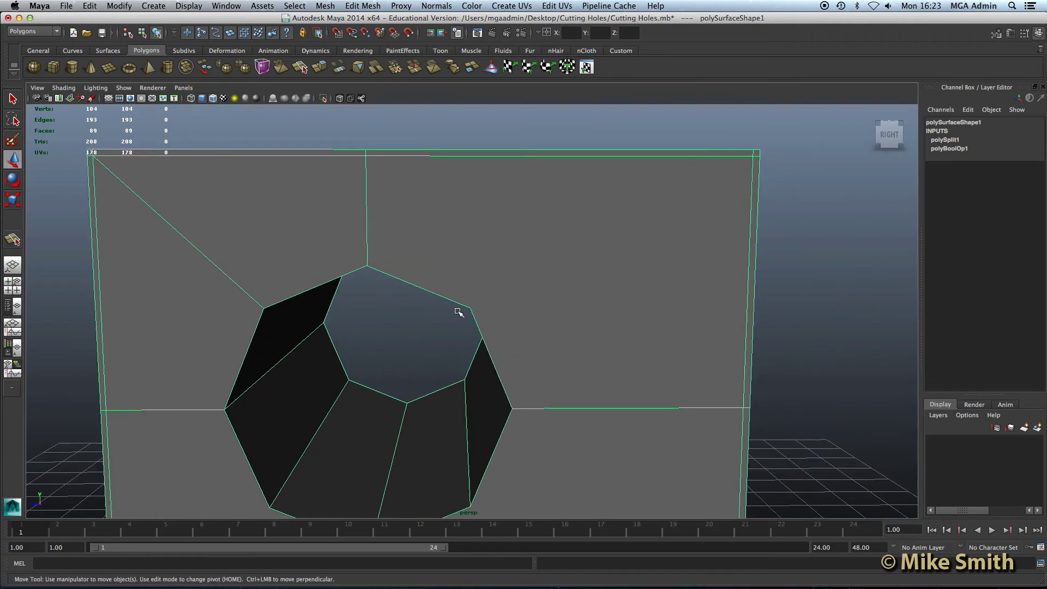
- Split a new edge from the face's top-right corner to the hole's upper-right vertex
click(362, 5)
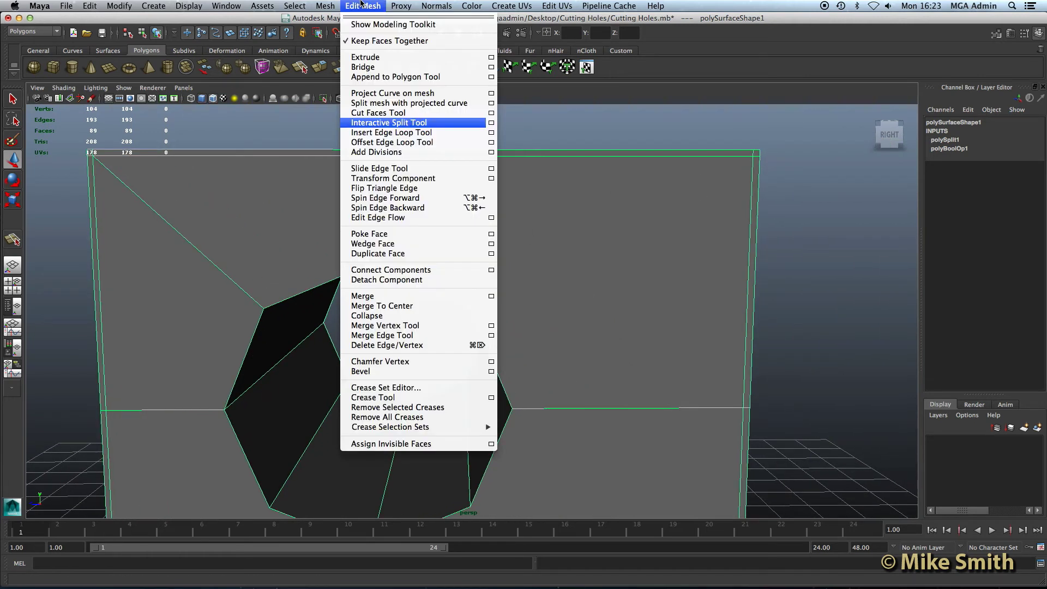
click(386, 123)
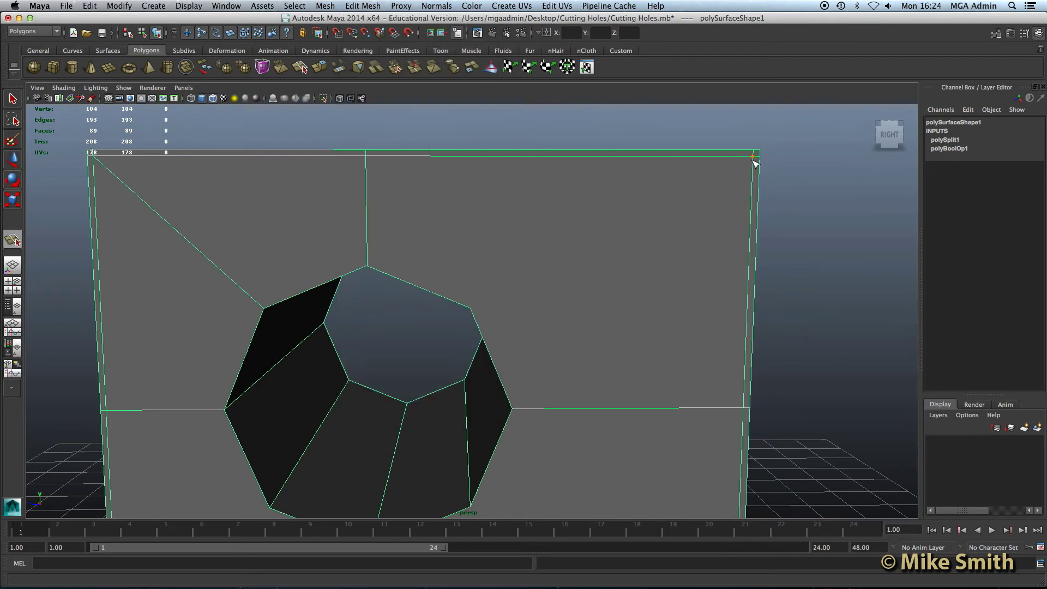
scroll(695, 207, up, 4)
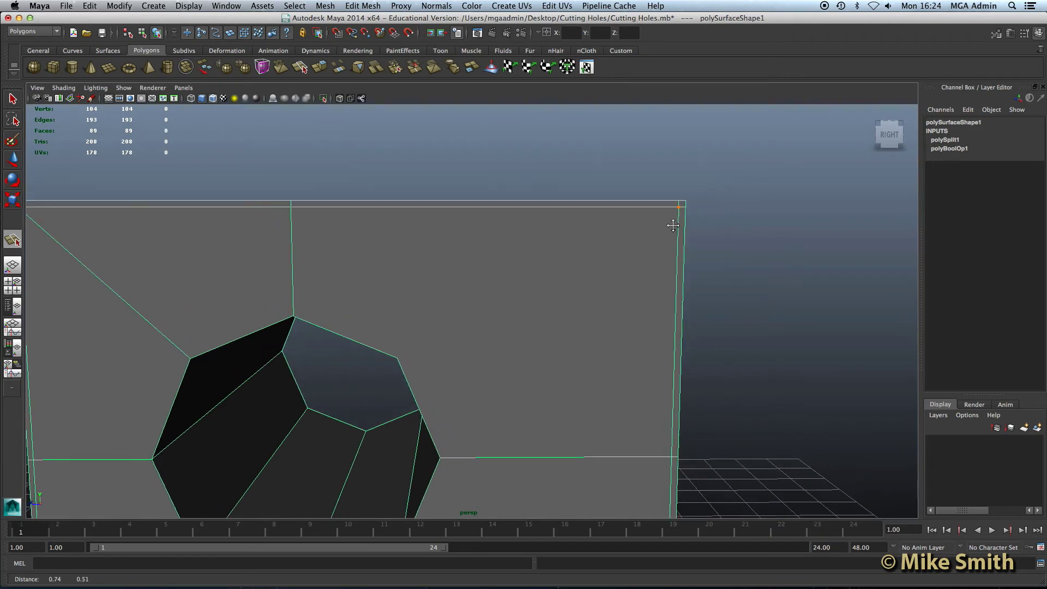
alt+middle_drag(739, 193, 699, 208)
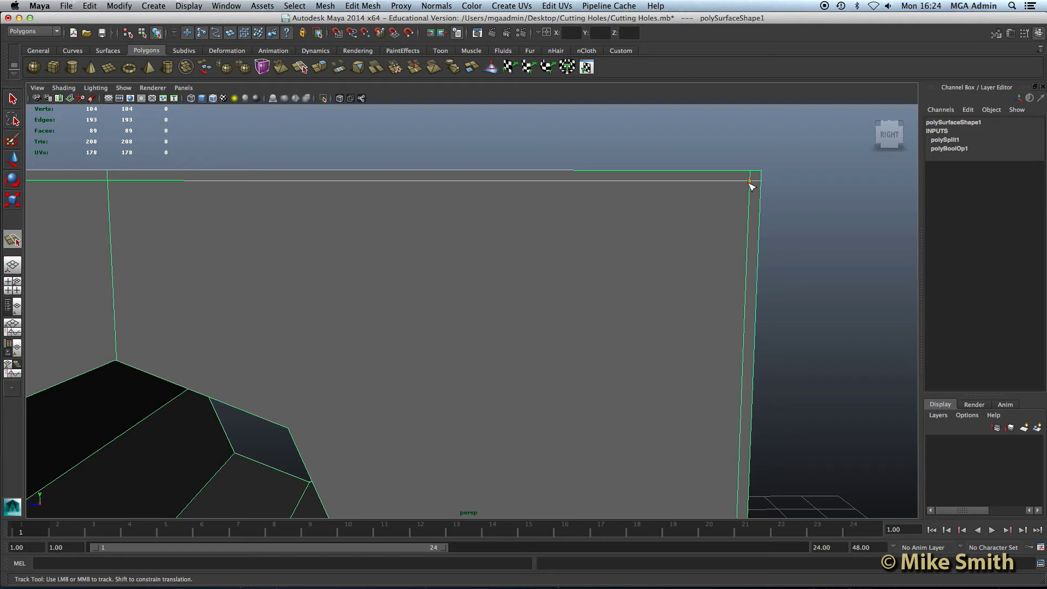
drag(705, 223, 326, 427)
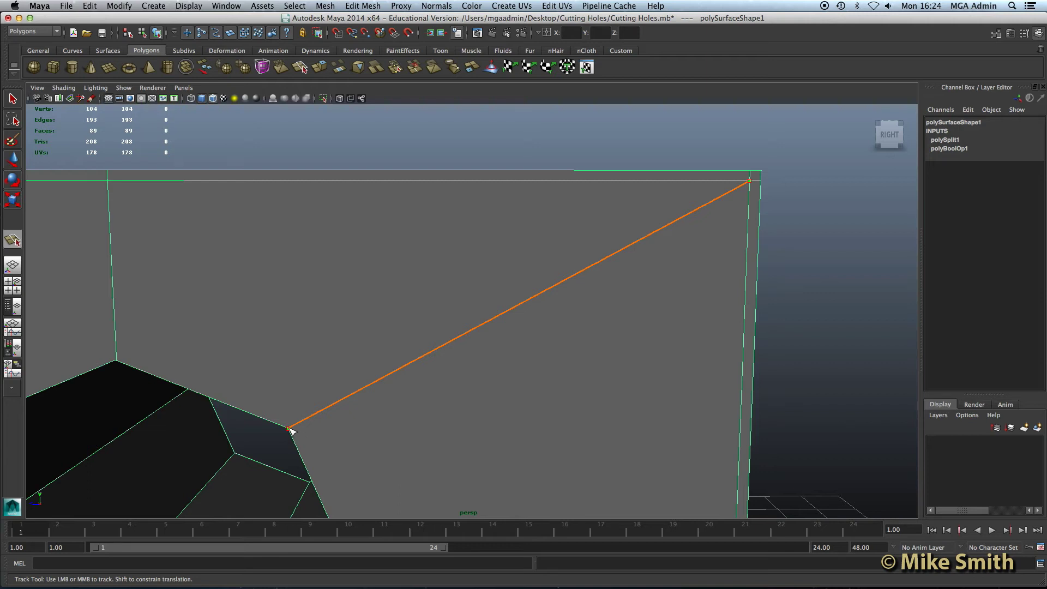
key(w)
- Pan and orbit the view to frame the lower part of the cube's front face
scroll(367, 411, down, 5)
alt+middle_drag(332, 416, 374, 345)
alt+drag(374, 345, 379, 344)
alt+middle_drag(379, 343, 457, 290)
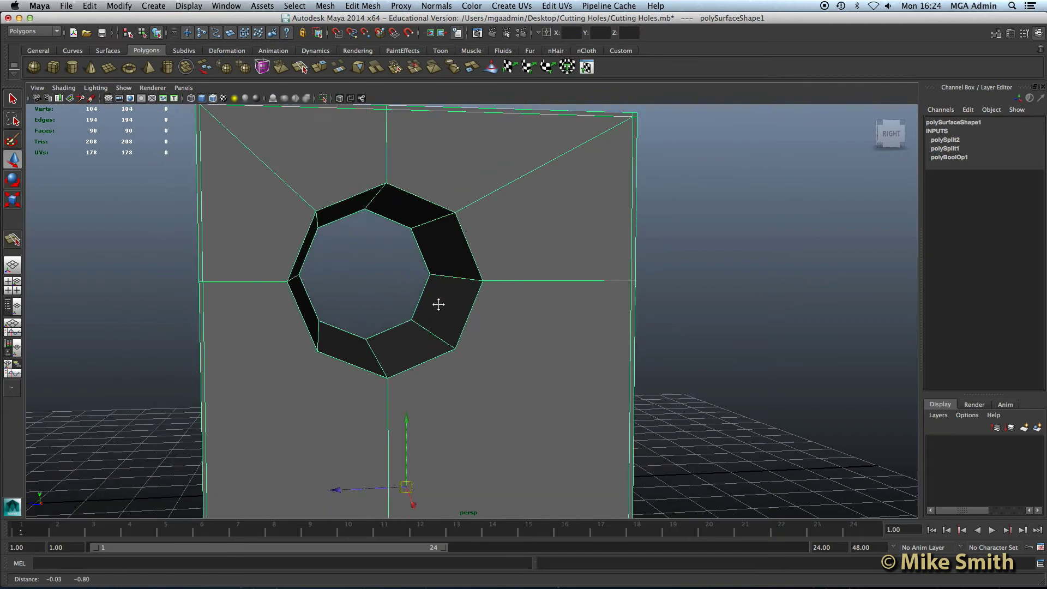
scroll(456, 293, up, 5)
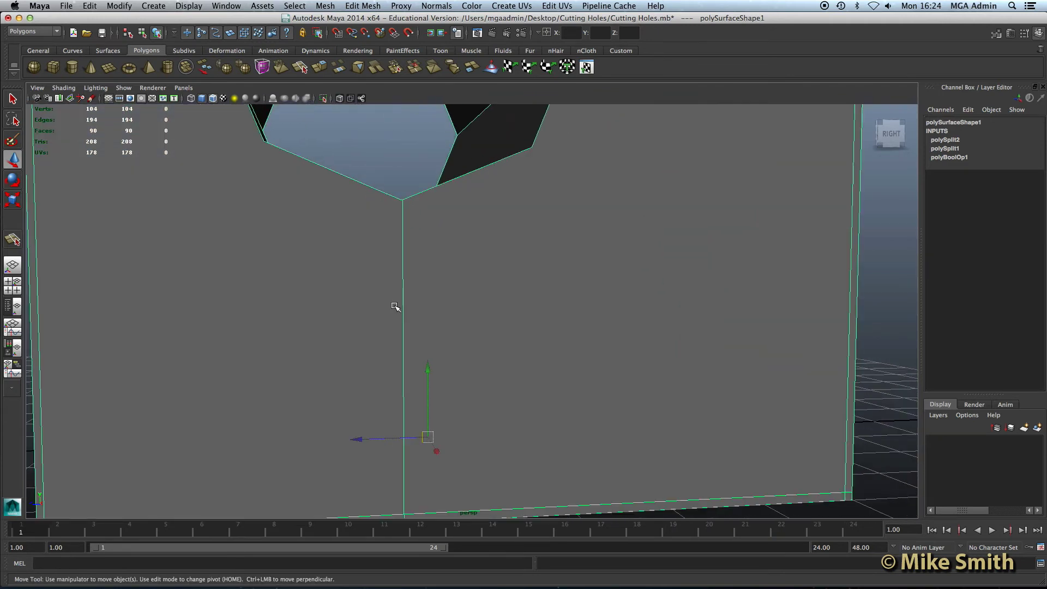
scroll(395, 306, down, 4)
alt+middle_drag(388, 301, 407, 283)
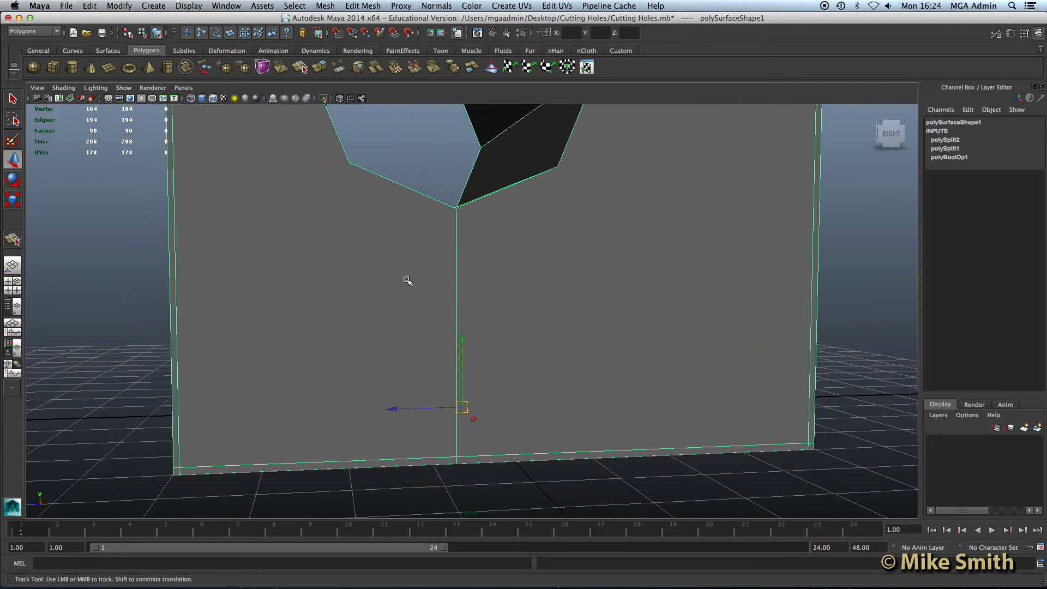
- Add a split edge starting at the front face's bottom-left corner
click(363, 6)
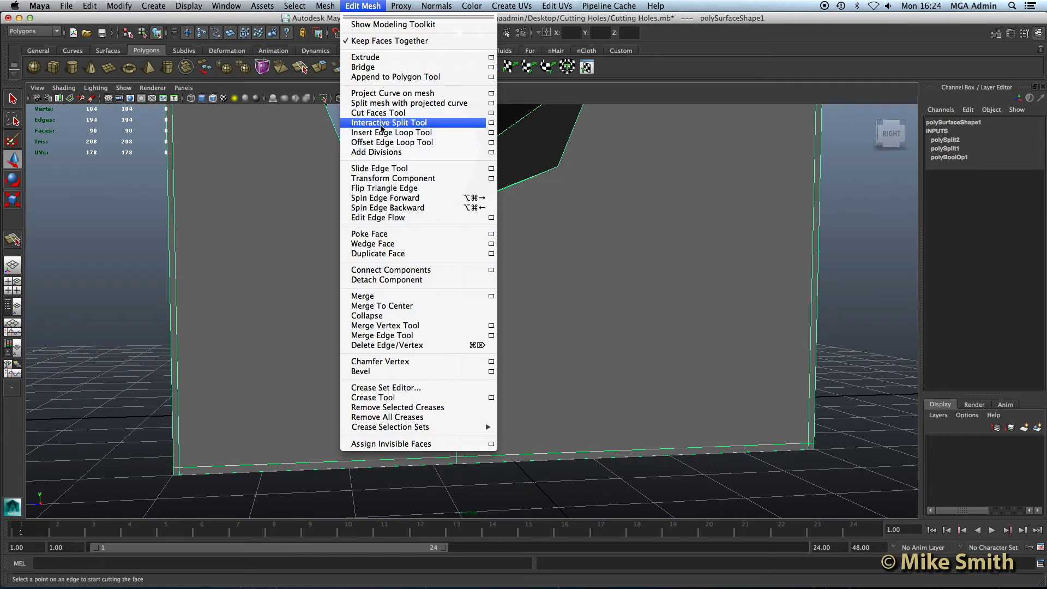
click(381, 123)
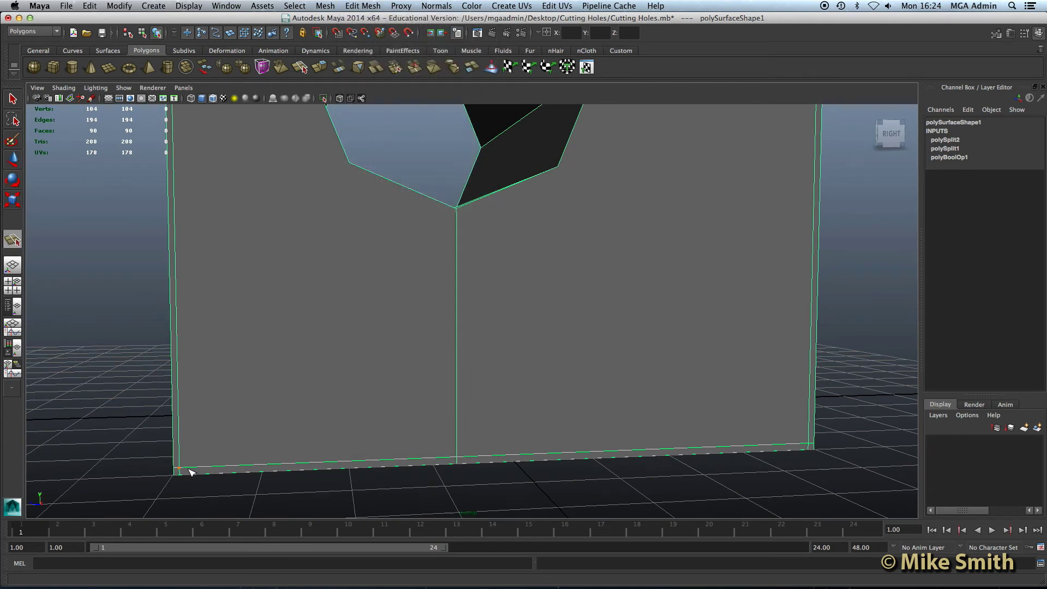
click(190, 472)
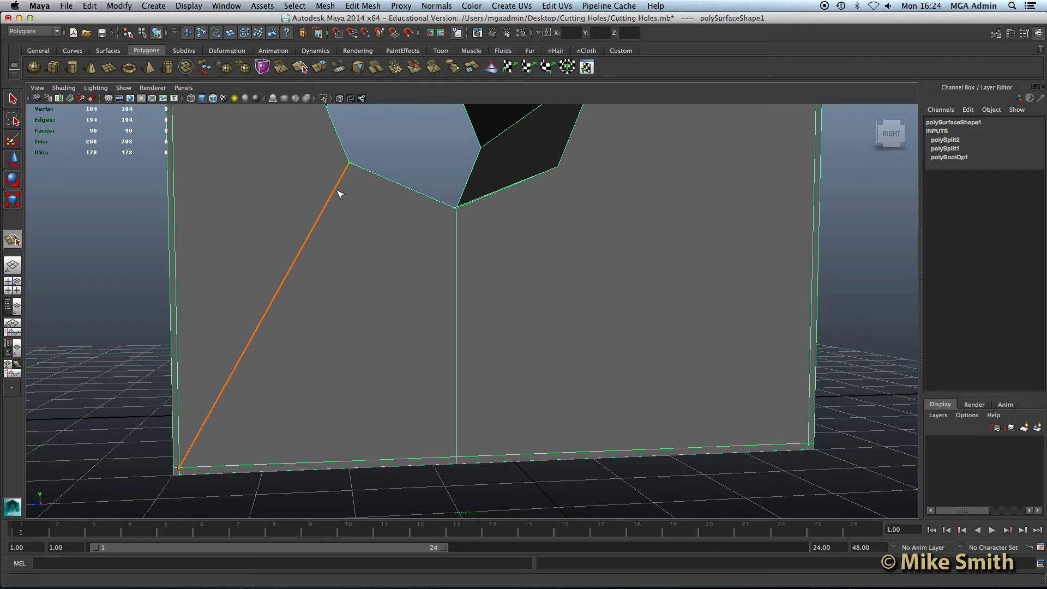
key(Return)
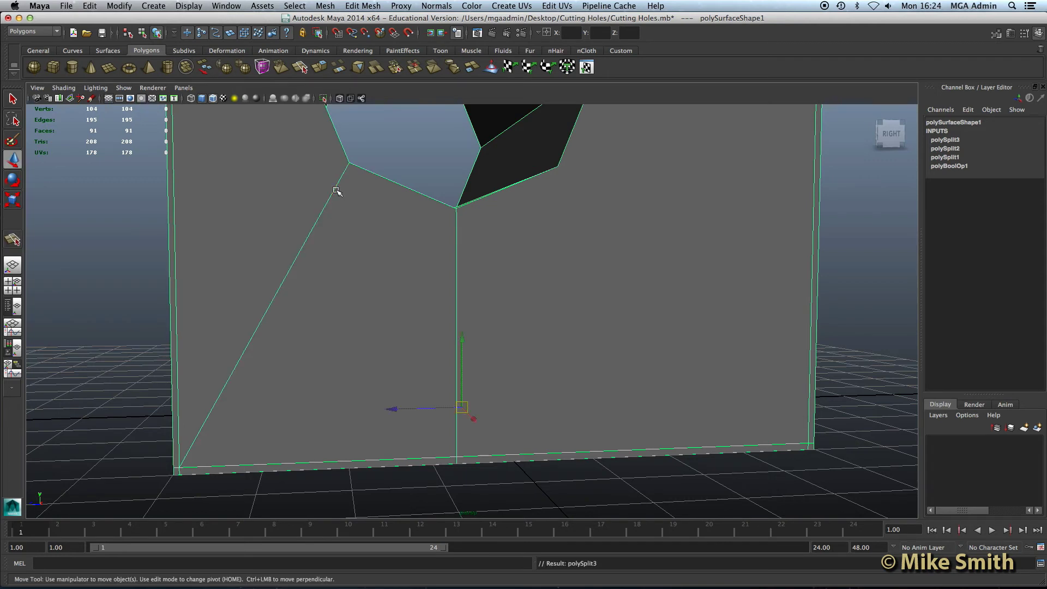
- Start a bottom-right corner cut, then abandon it and undo the last split
click(360, 6)
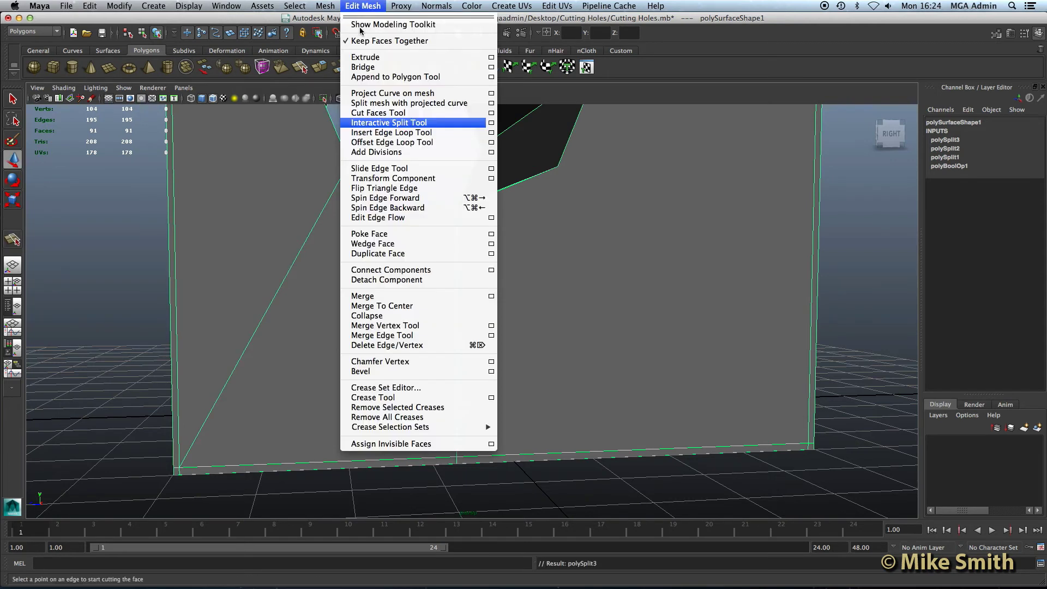
click(382, 112)
click(808, 446)
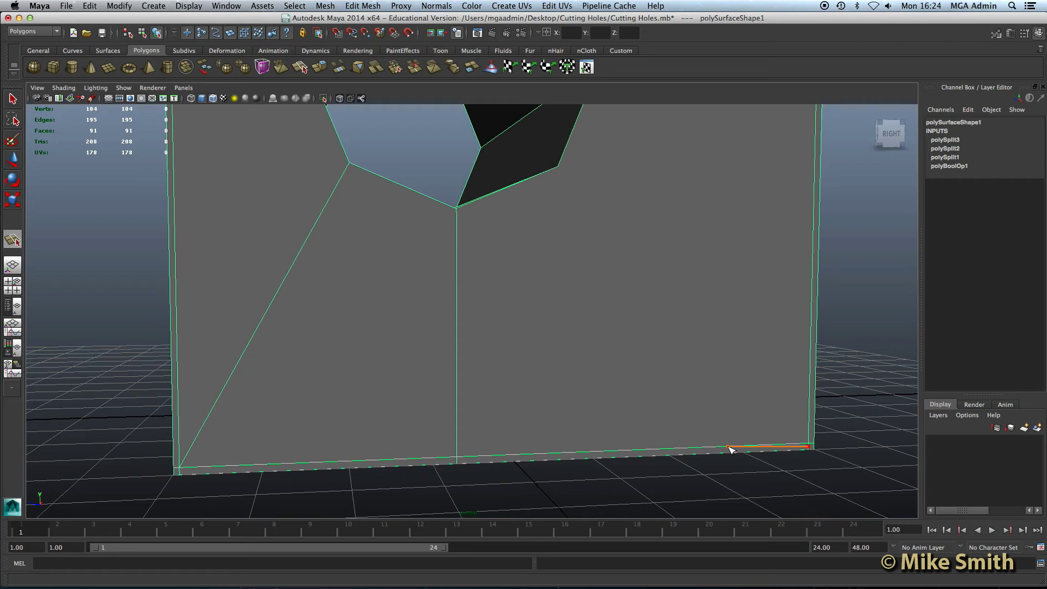
key(w)
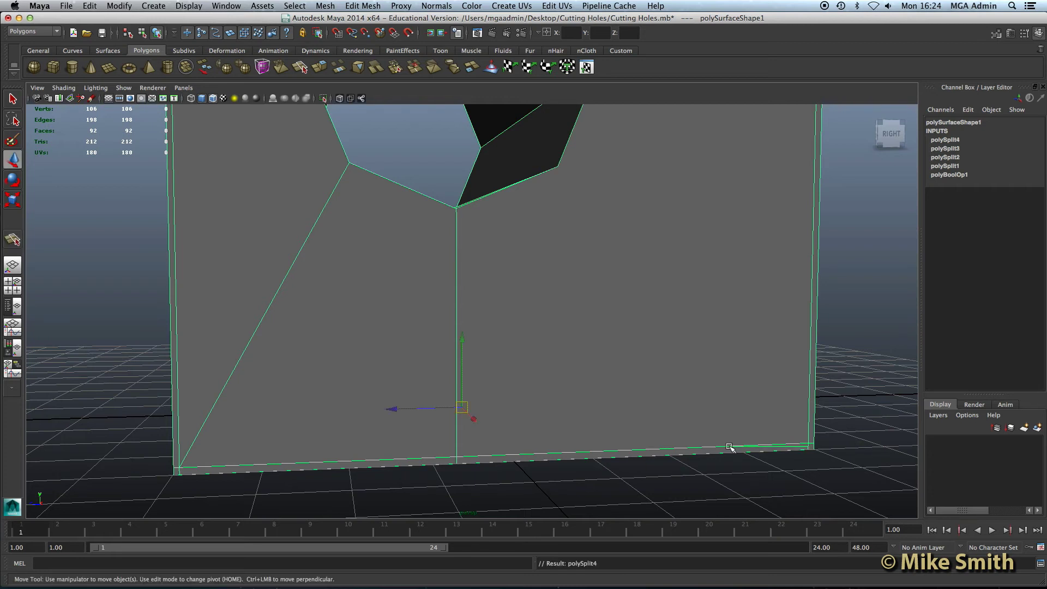
key(z)
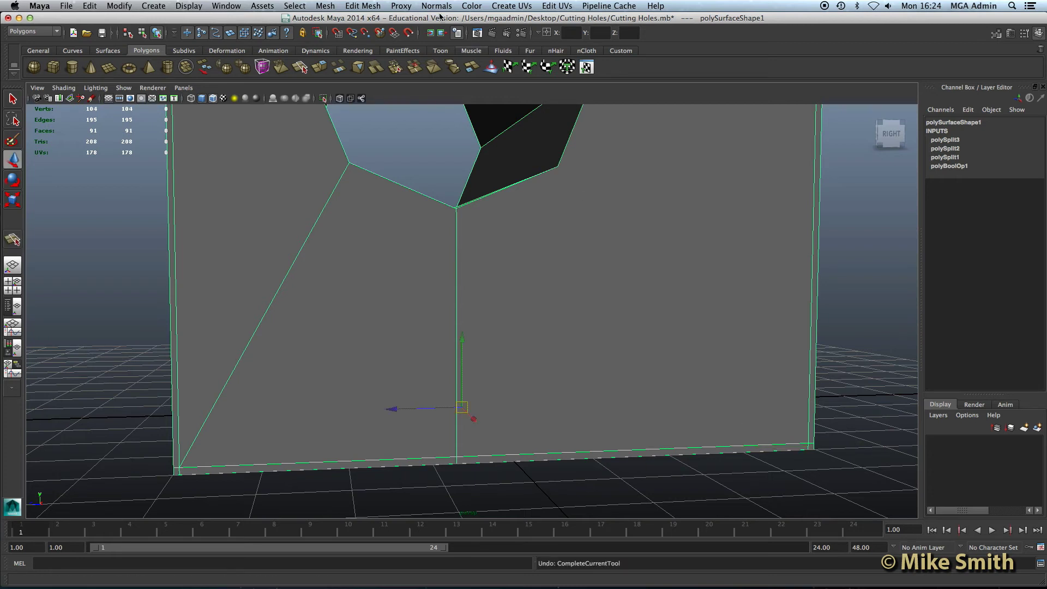
- Split a new edge from the bottom-right corner to the hole's corner vertex
click(367, 4)
click(401, 129)
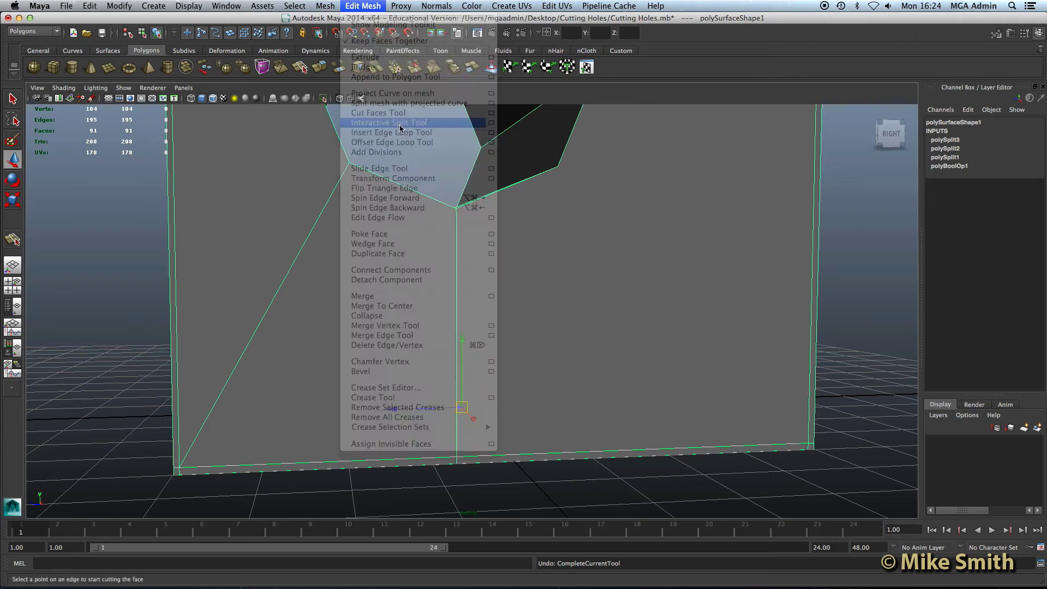
click(807, 446)
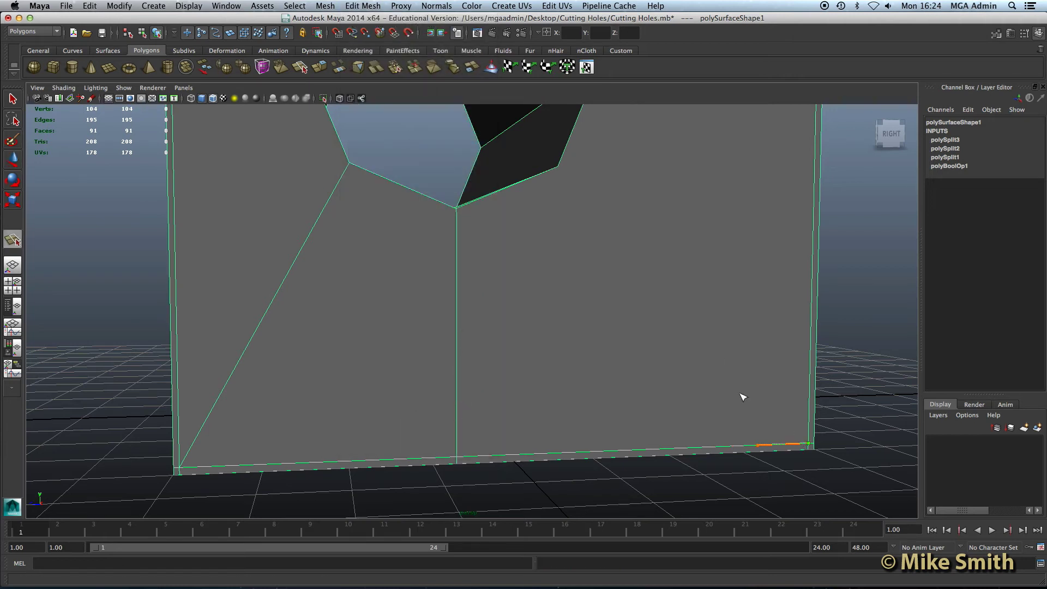
click(561, 175)
key(Return)
alt+right_drag(561, 171, 483, 266)
alt+drag(483, 266, 380, 152)
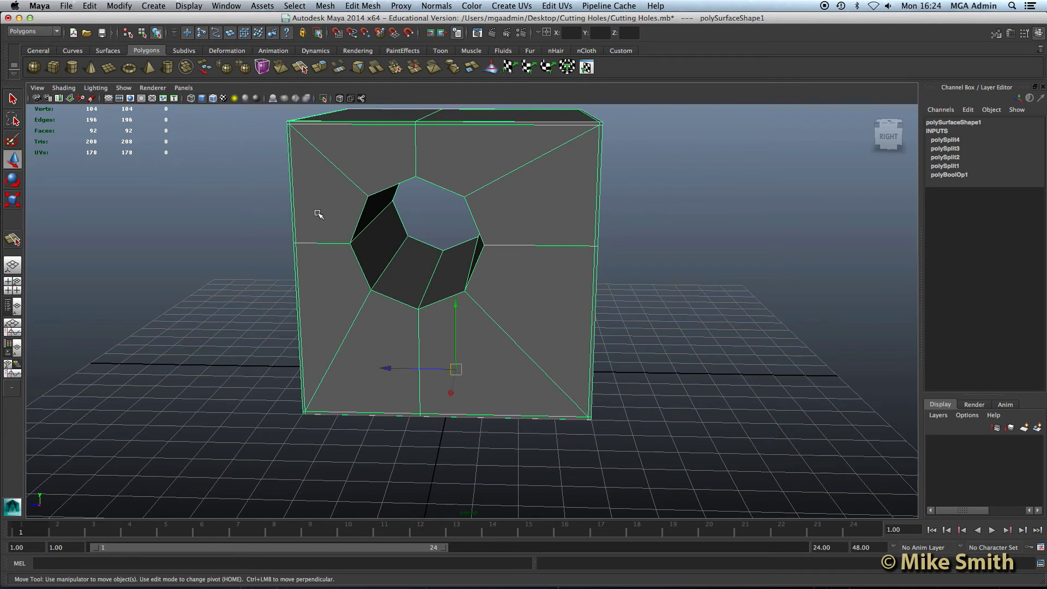
alt+drag(437, 297, 460, 297)
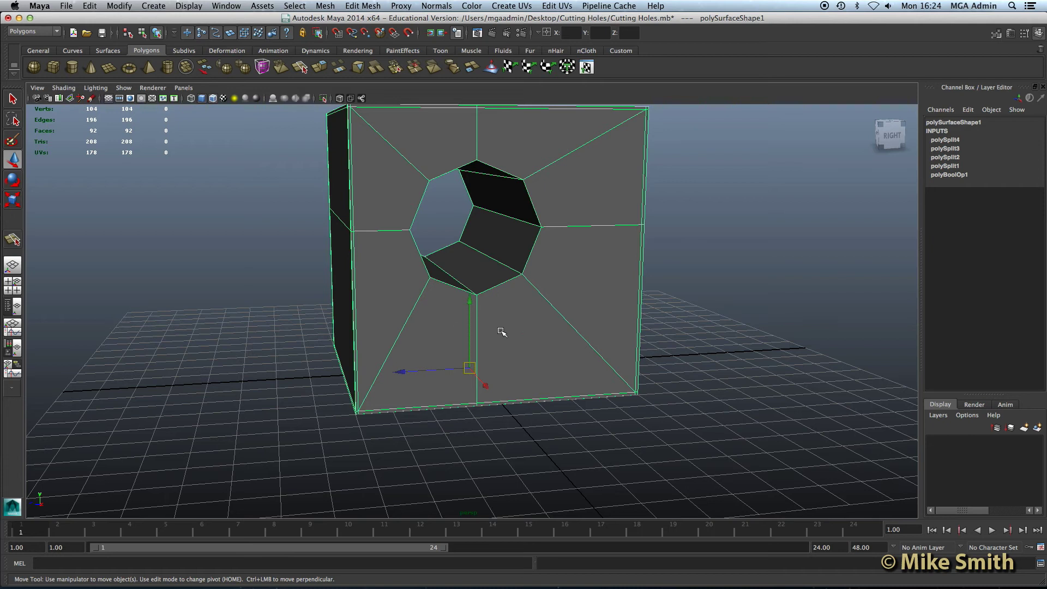
- Preview the cube smoothed with 3, then return to the low-poly display with 1
key(3)
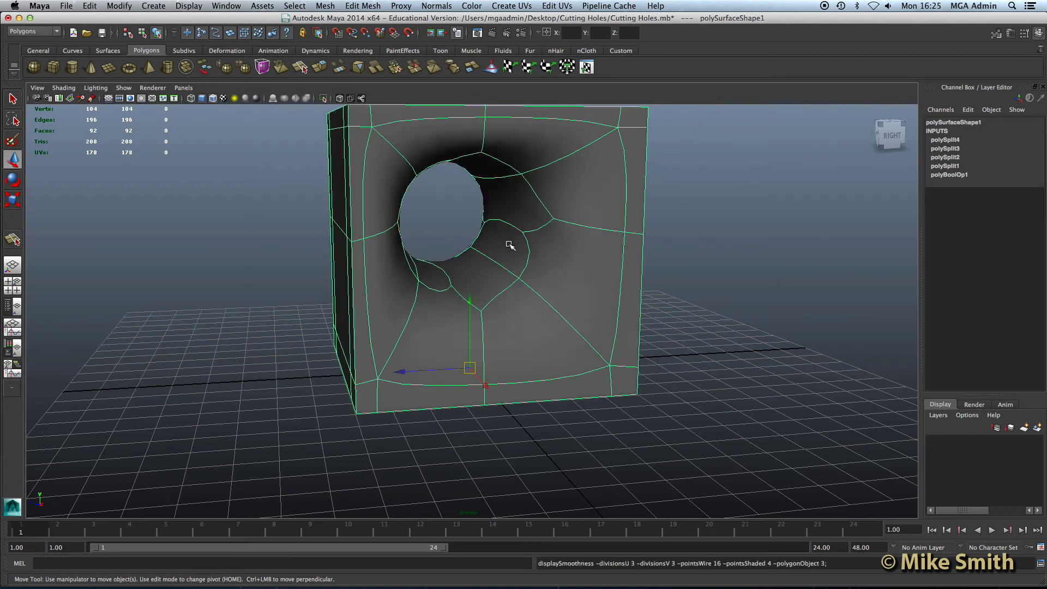
key(1)
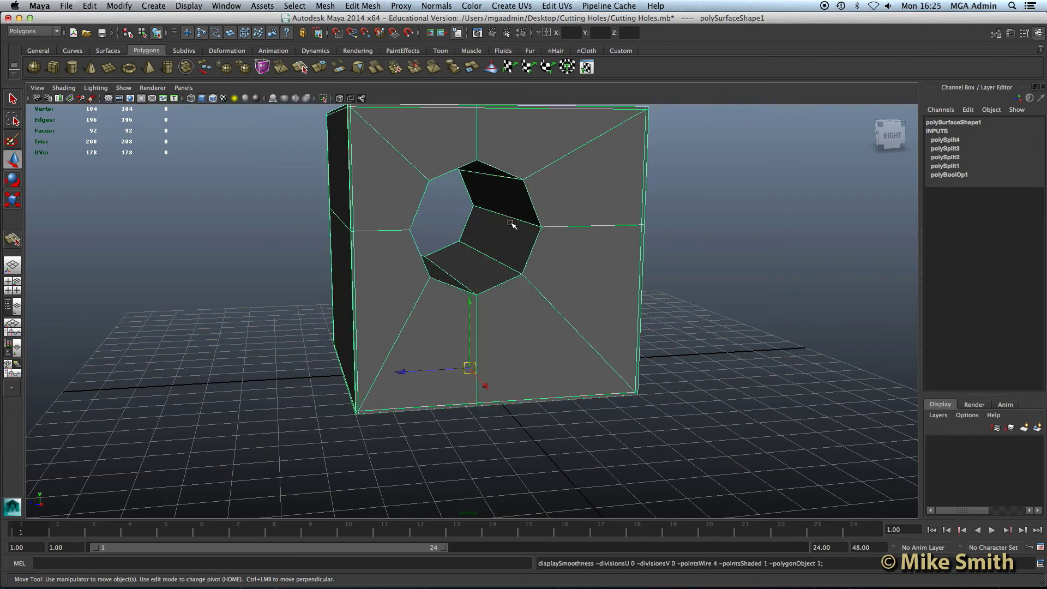
alt+drag(491, 257, 486, 264)
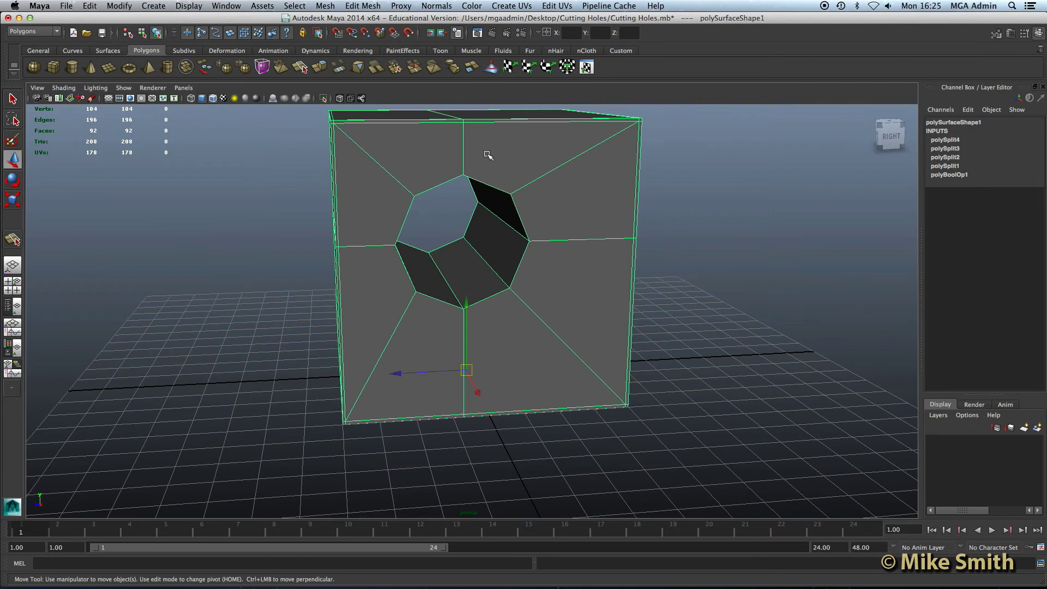
- Switch the cube to Vertex mode and orbit in on the vertex below the hole
right_drag(488, 155, 453, 155)
scroll(482, 344, up, 10)
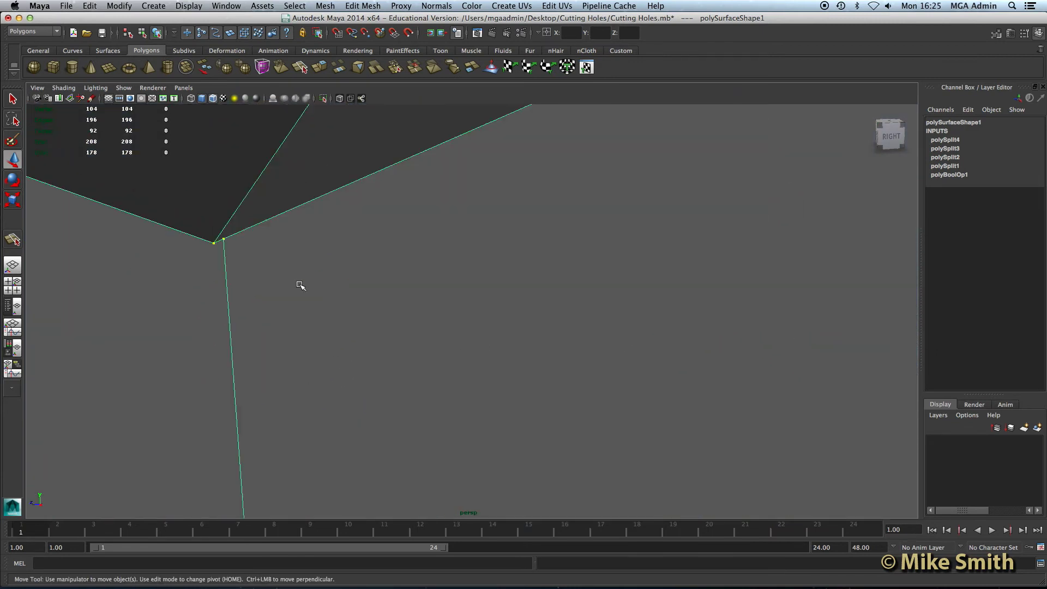
alt+drag(276, 262, 329, 290)
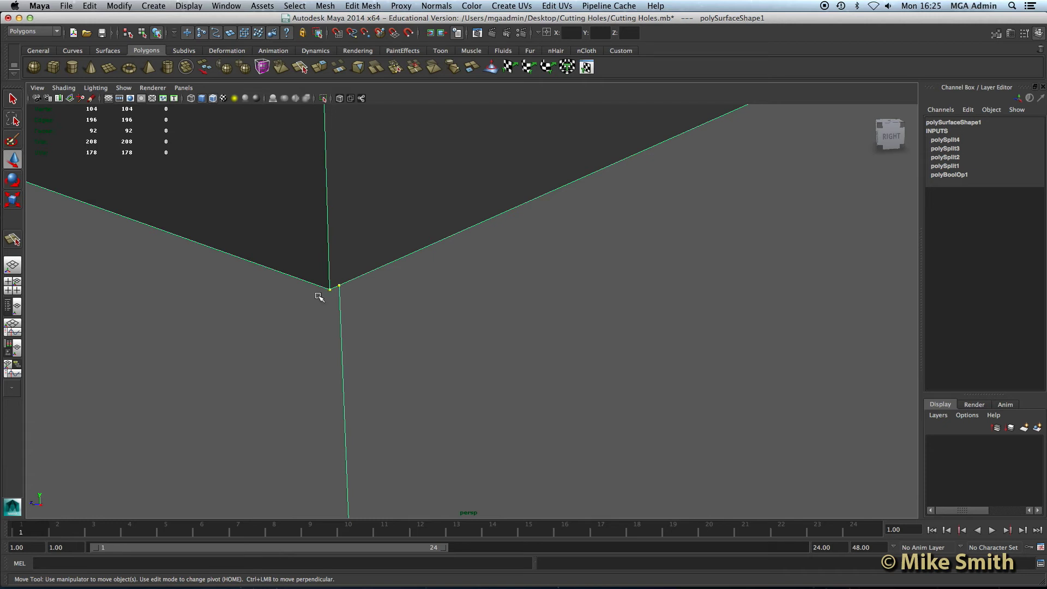
alt+drag(322, 293, 340, 307)
alt+drag(411, 303, 433, 310)
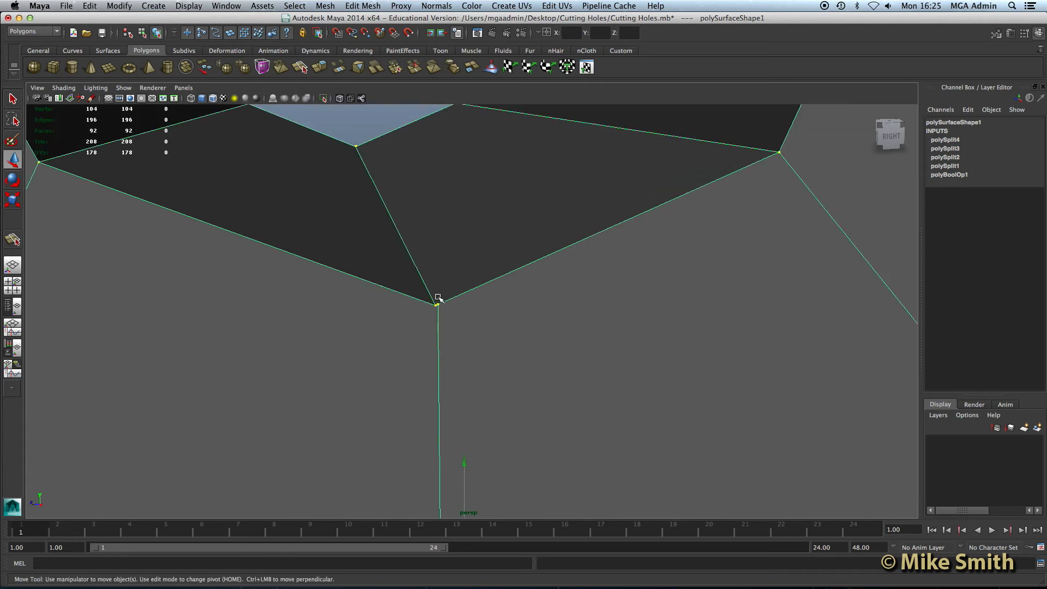
scroll(443, 305, down, 10)
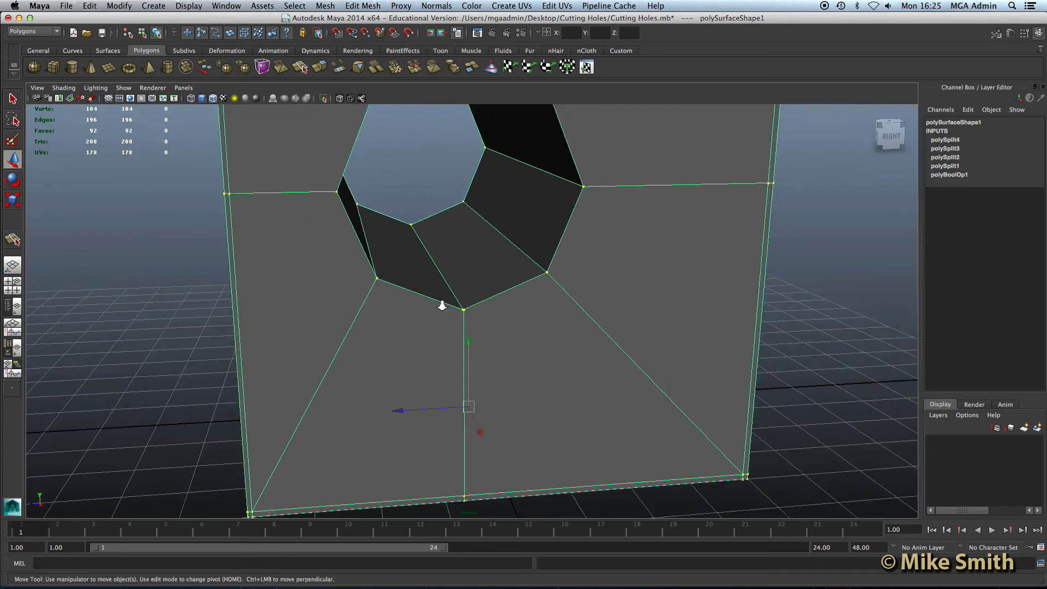
alt+drag(443, 308, 432, 287)
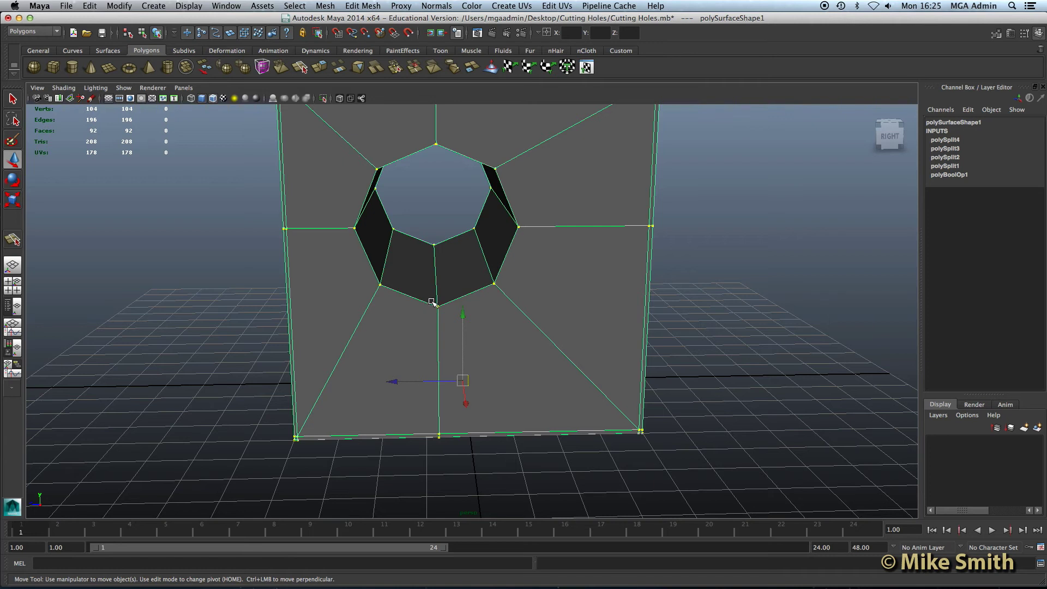
alt+drag(431, 314, 431, 314)
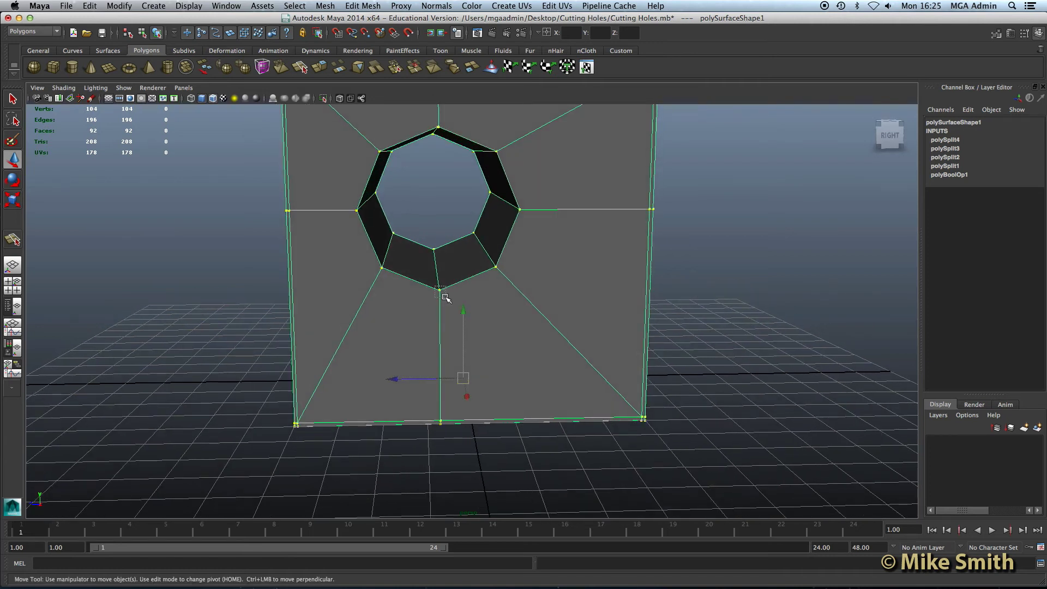
- Select the vertex under the hole and check it in wireframe before returning to shaded
click(447, 300)
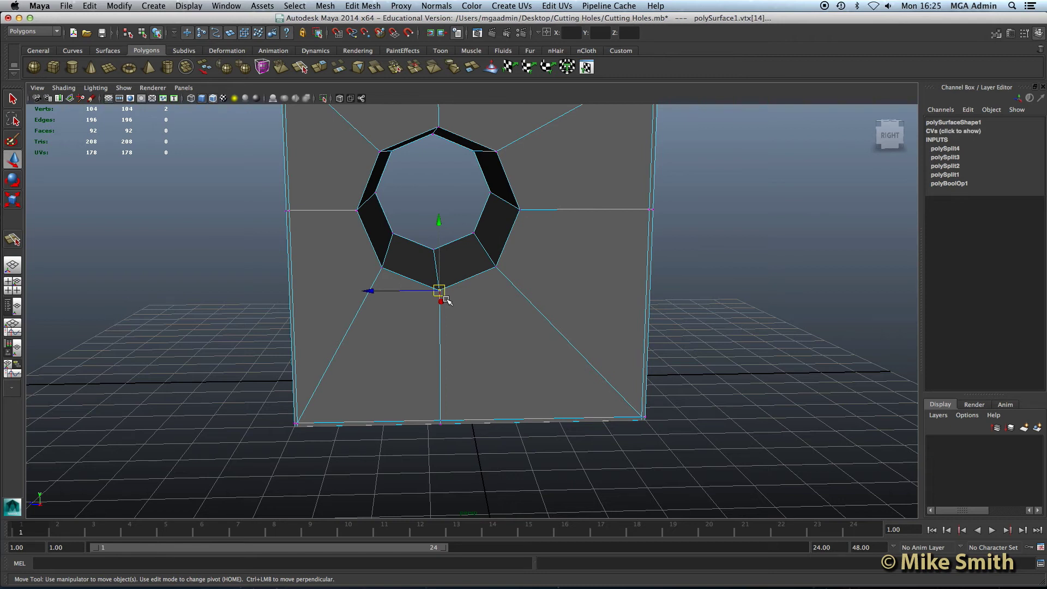
key(4)
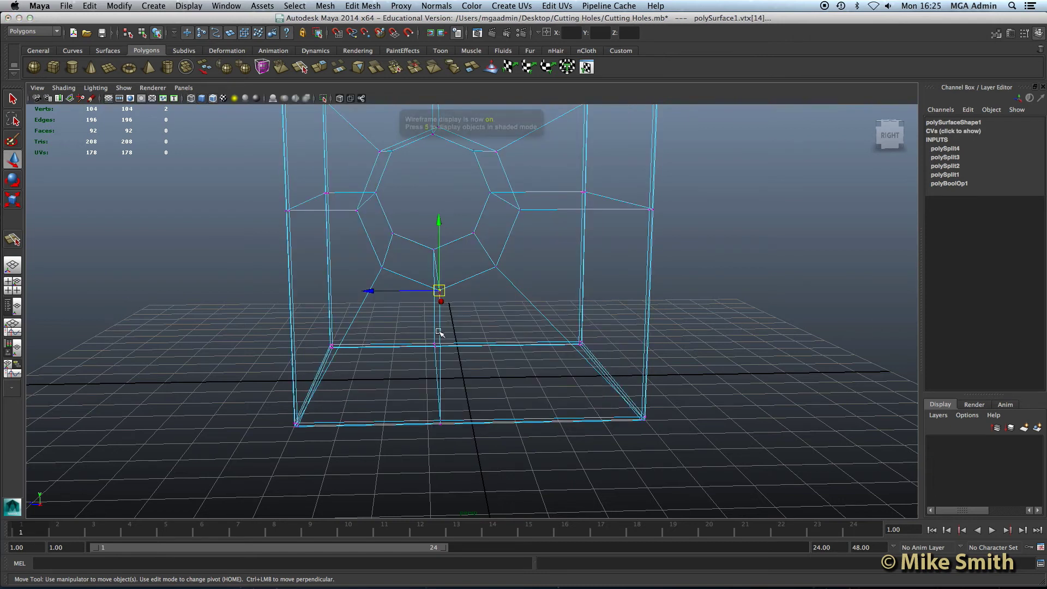
alt+drag(437, 327, 428, 331)
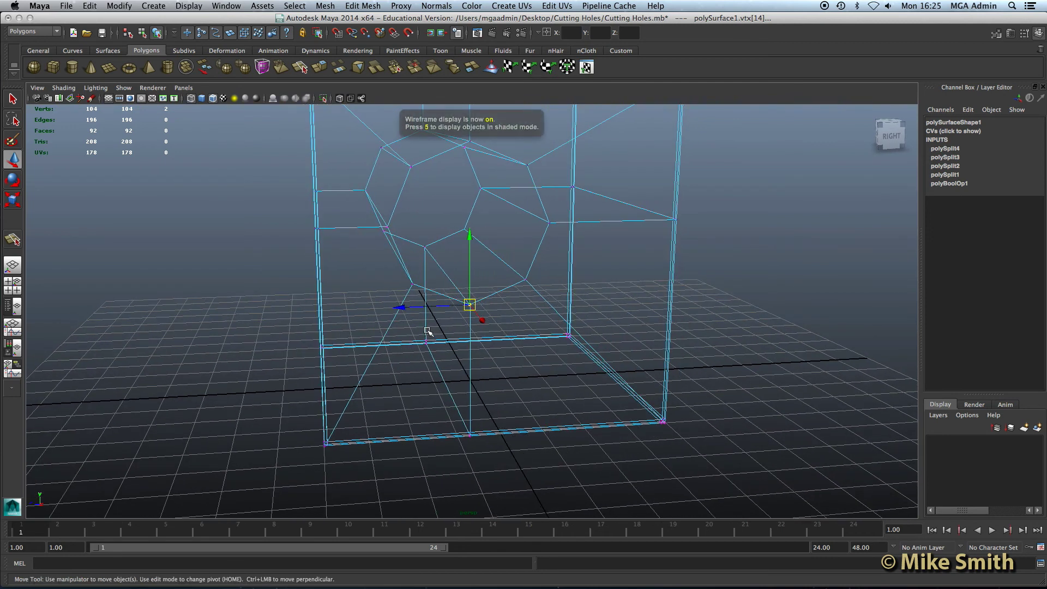
key(5)
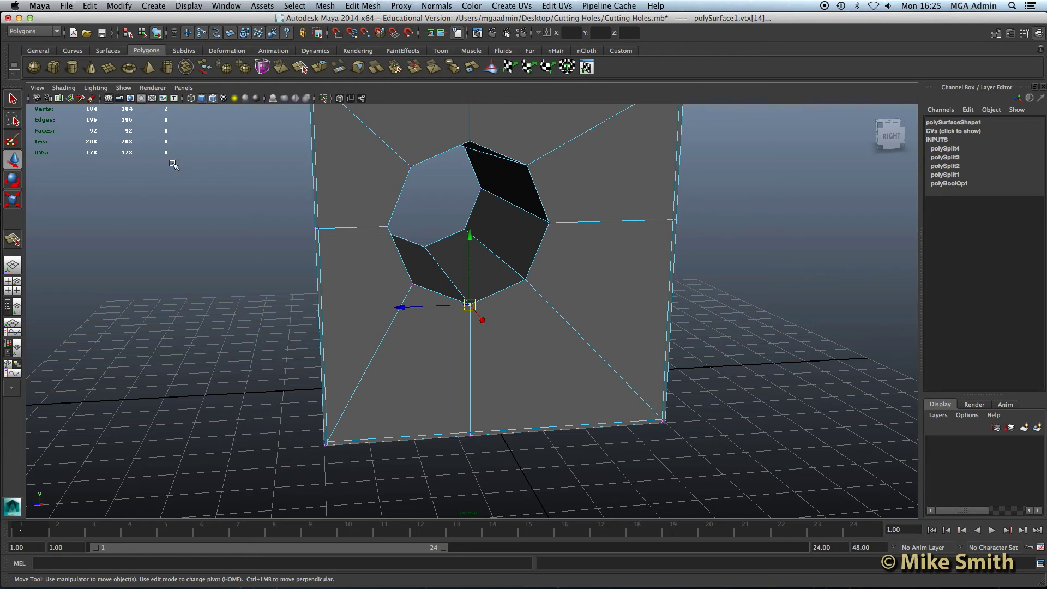
- Turn on Display > Heads Up Display > Poly Count to read the vertex count
click(189, 6)
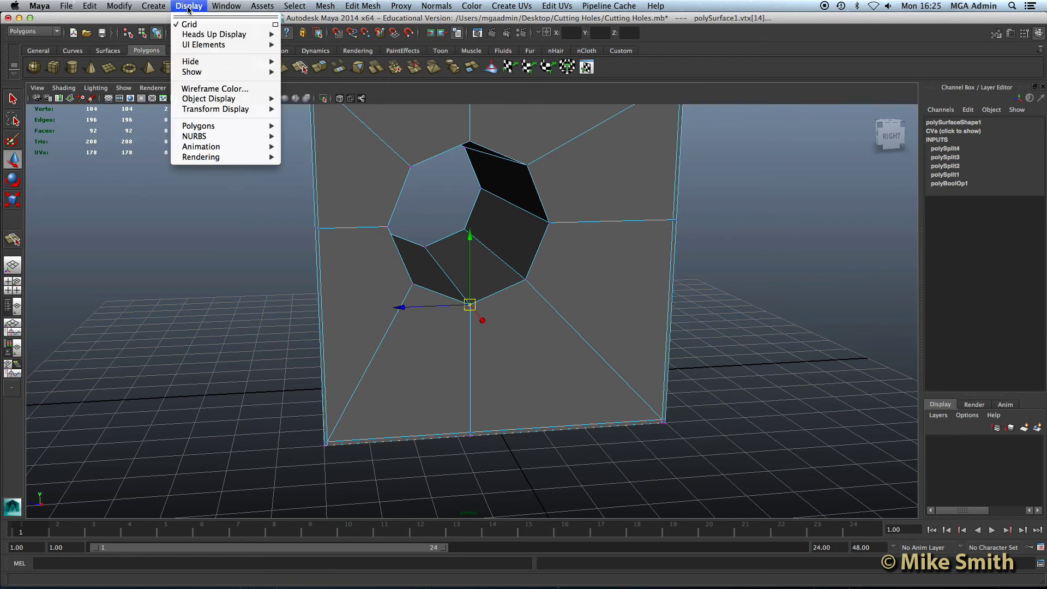
mouse_move(191, 37)
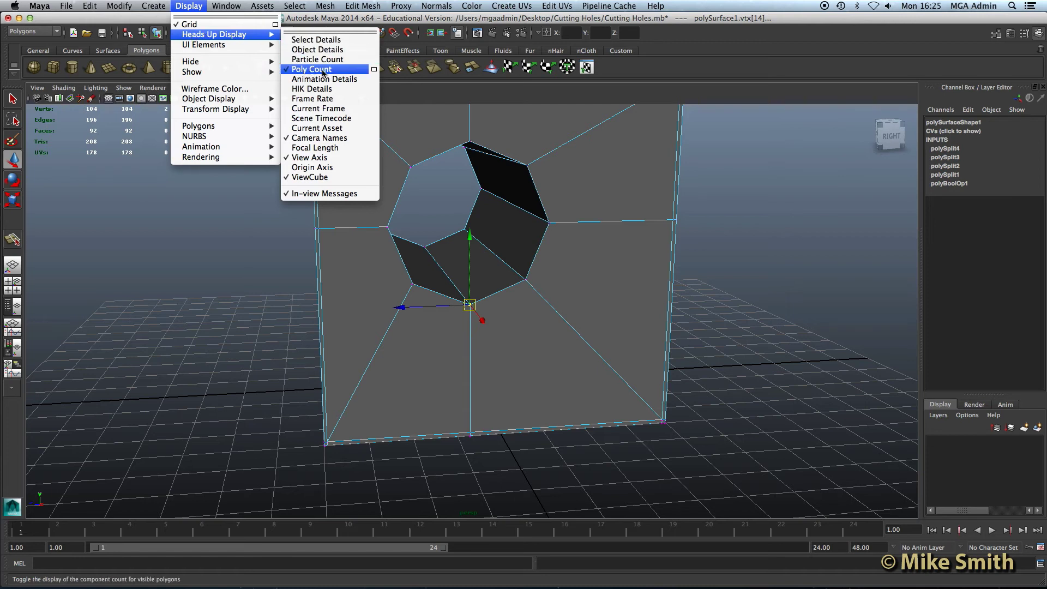
click(146, 123)
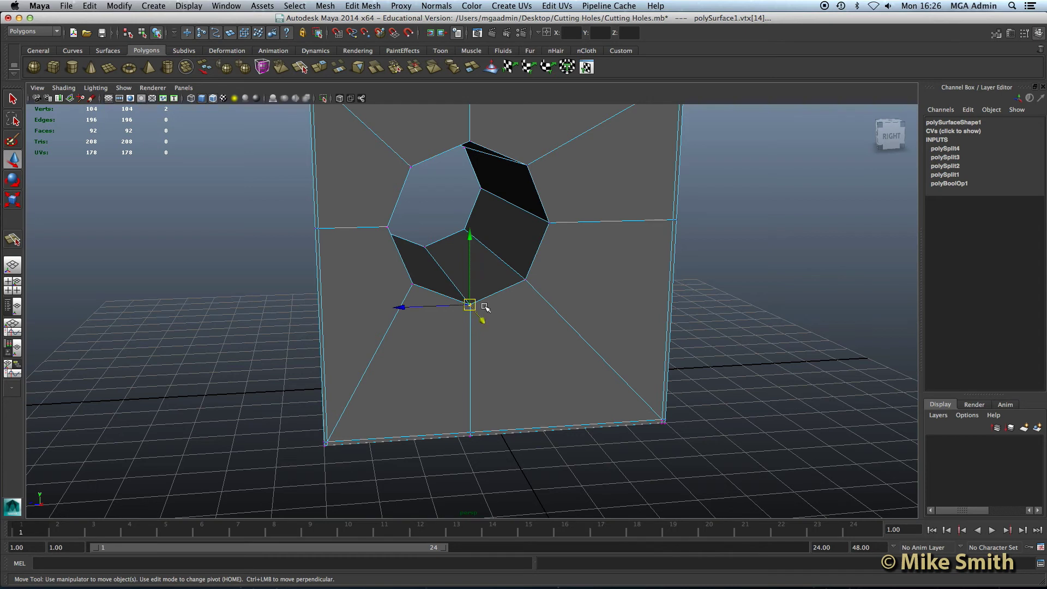
- Merge the doubled vertices at the hole's bottom and at its right edge
click(363, 5)
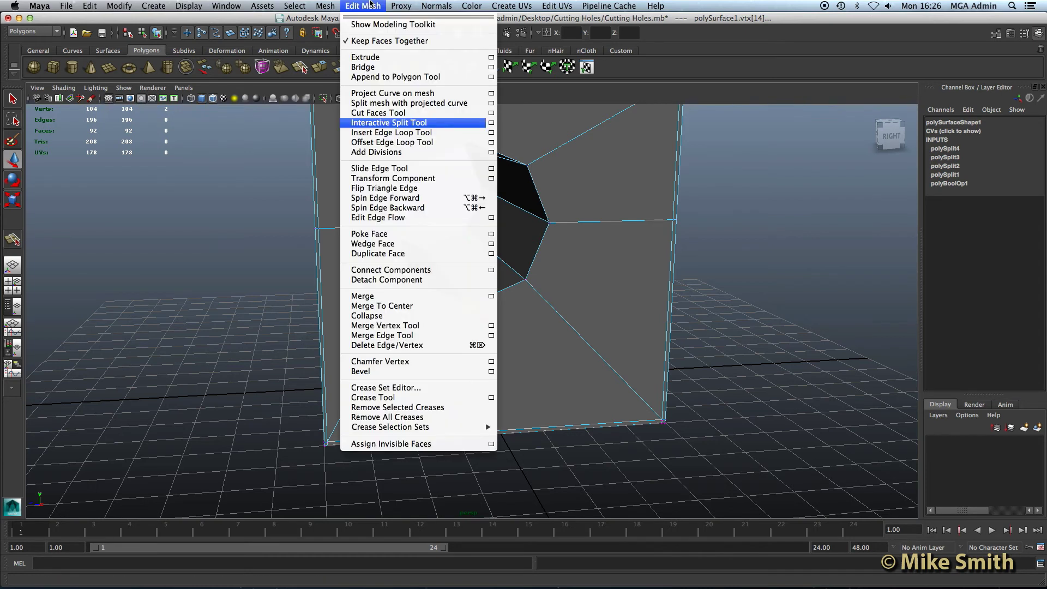
click(386, 296)
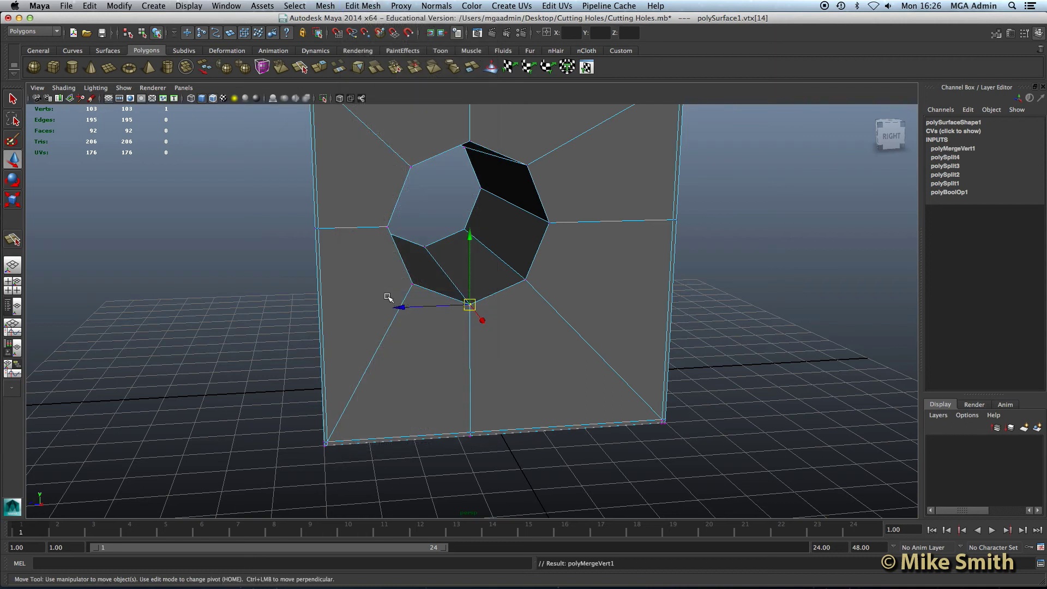
alt+drag(514, 315, 475, 291)
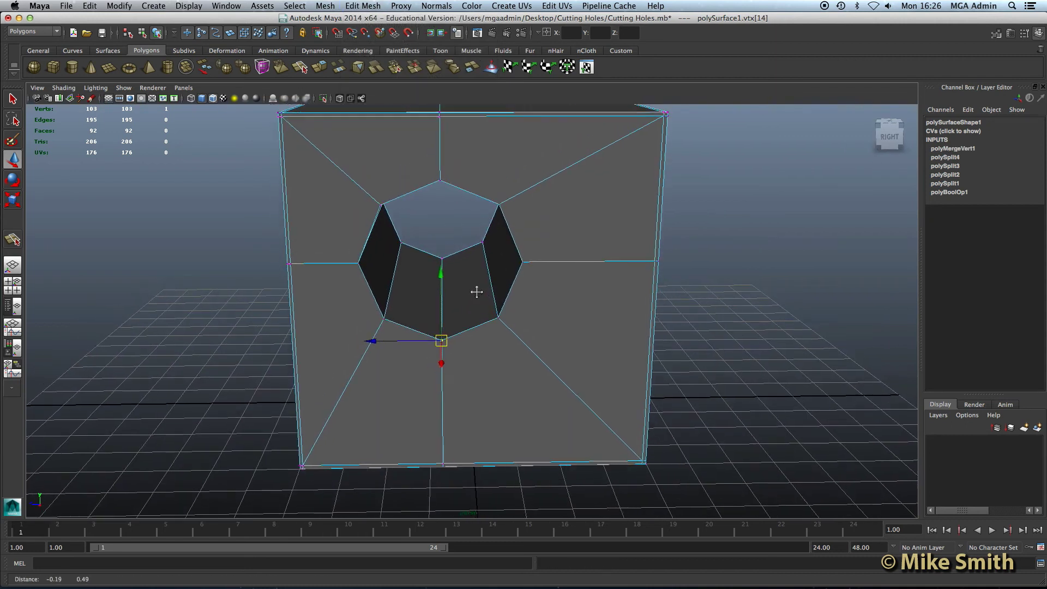
click(526, 265)
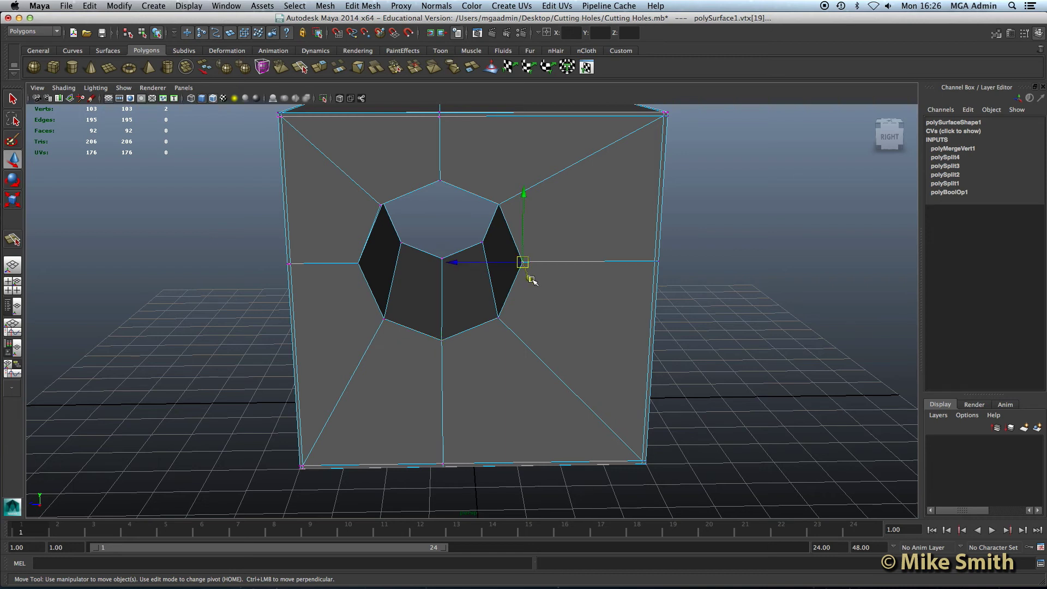
key(4)
alt+drag(502, 297, 531, 282)
drag(521, 240, 554, 282)
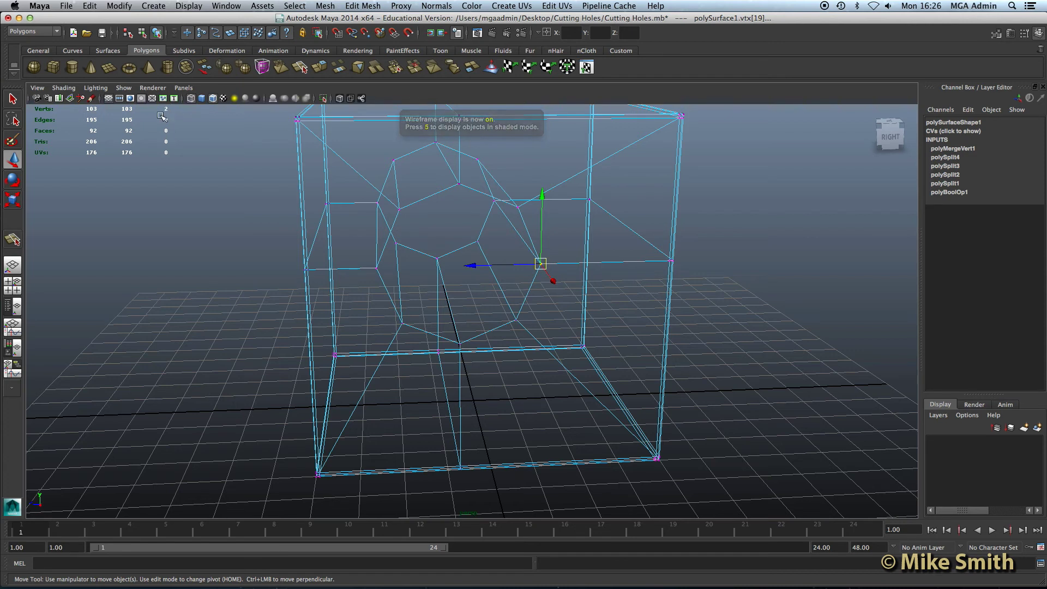
click(362, 6)
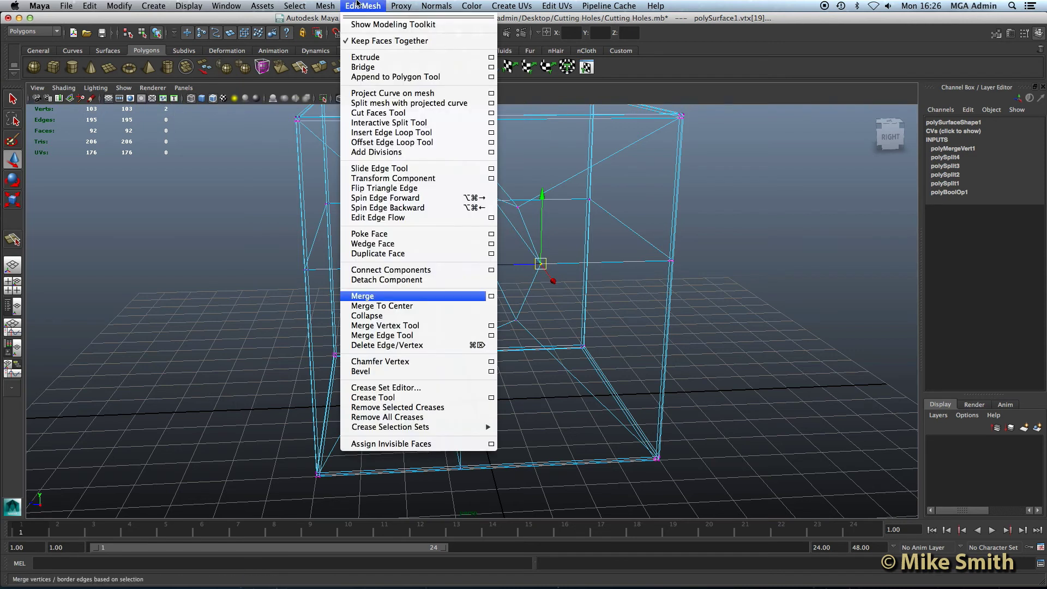
click(388, 298)
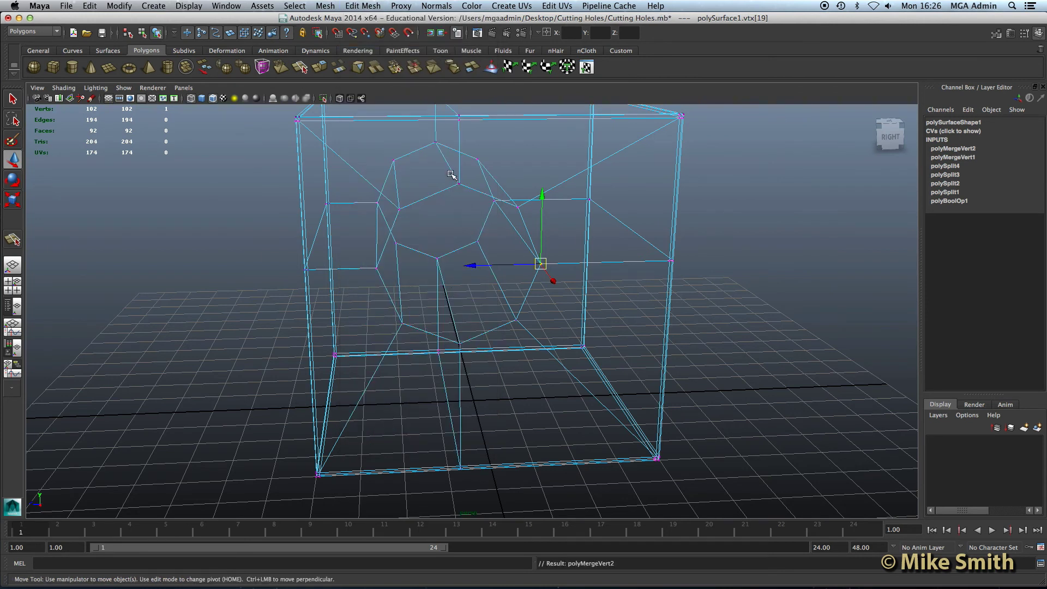
- Merge the overlapping vertex pairs at the hole's top and the next spot, reaching 100 vertices
drag(451, 176, 470, 195)
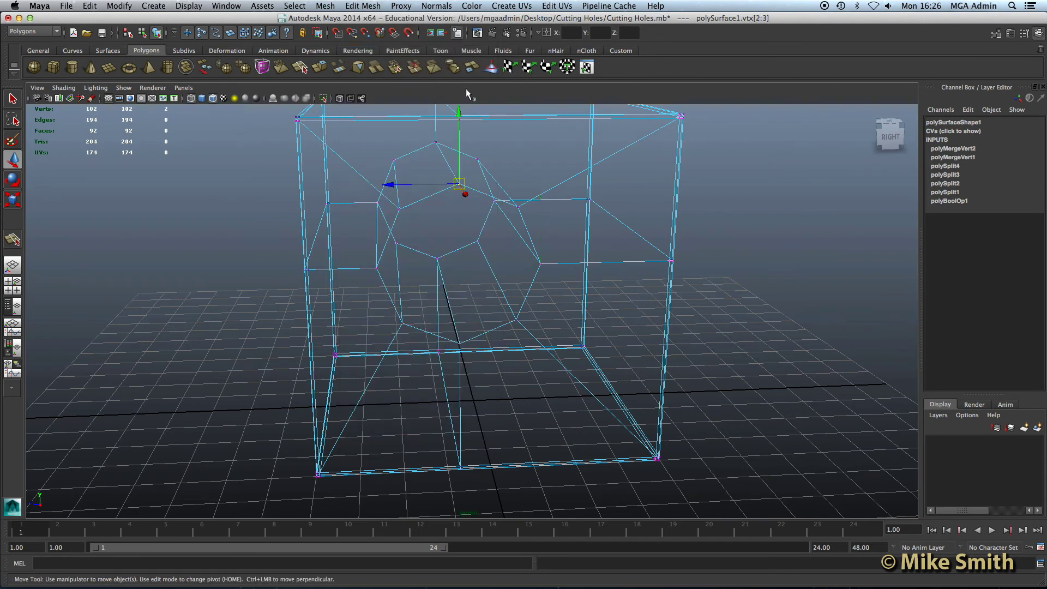
click(367, 5)
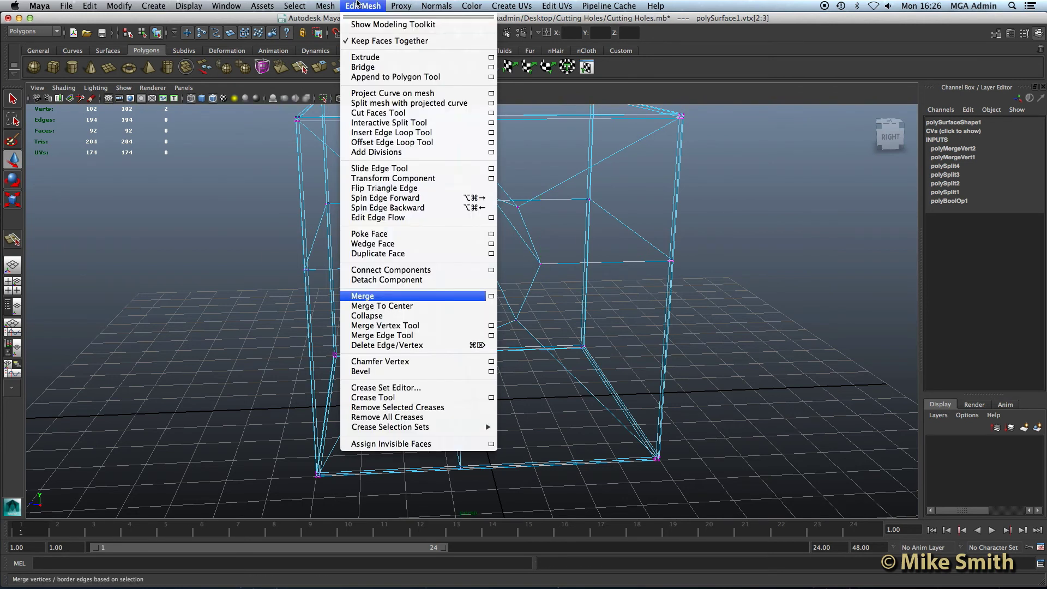
click(382, 299)
drag(363, 257, 390, 281)
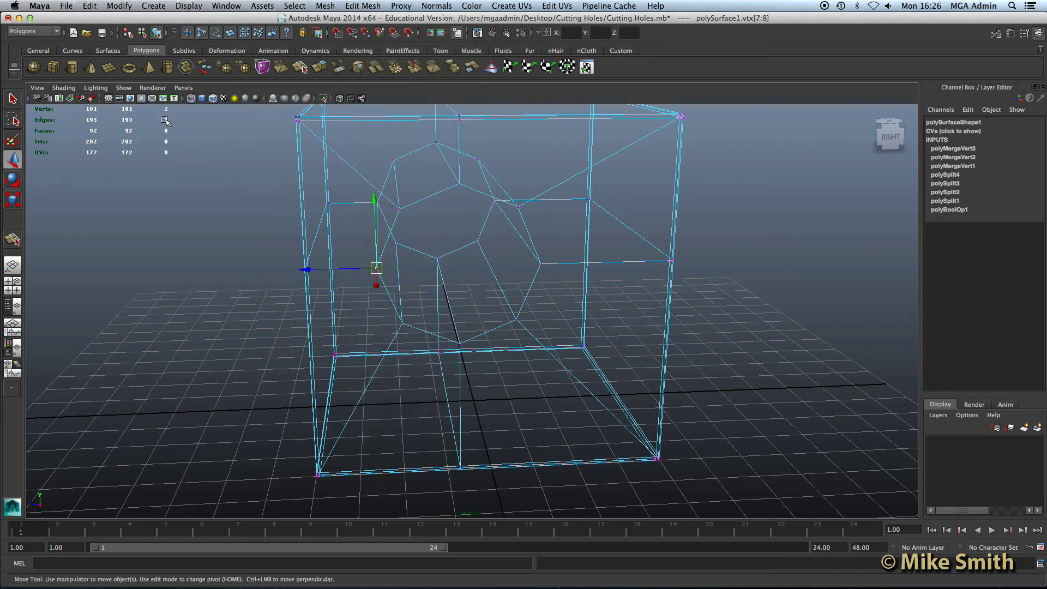
click(363, 6)
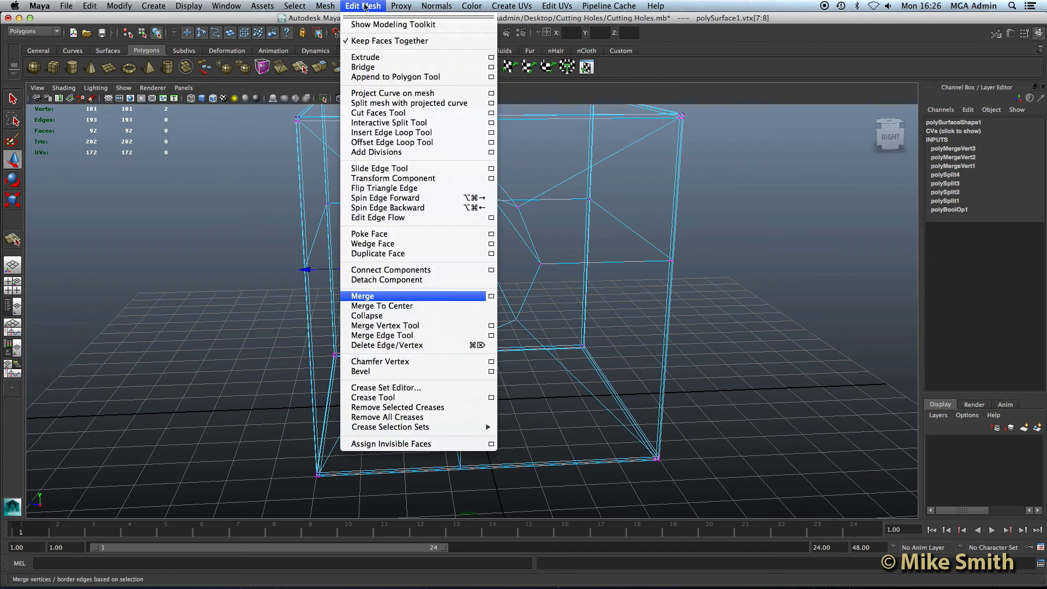
click(385, 299)
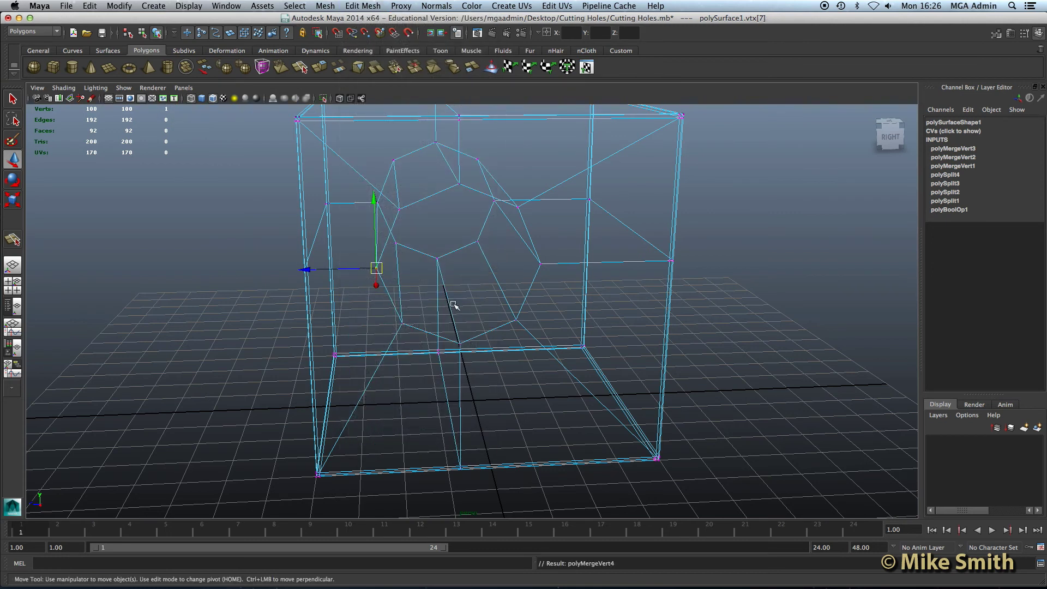
scroll(468, 296, up, 2)
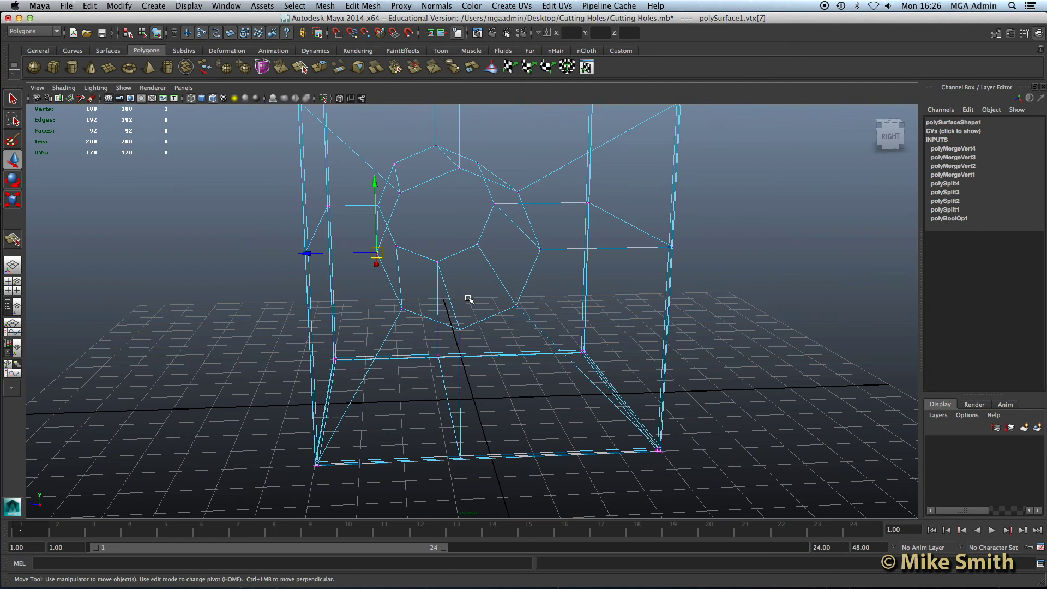
- Go shaded, preview the smoothed hole with 3, then return to the low-poly front view
key(5)
scroll(431, 292, up, 4)
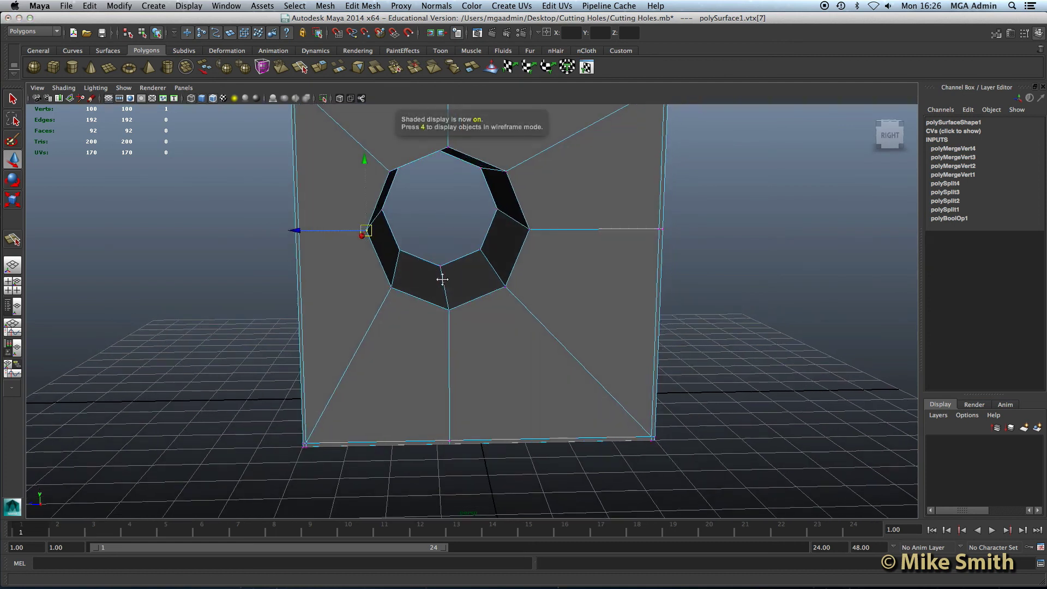
scroll(443, 288, down, 3)
key(3)
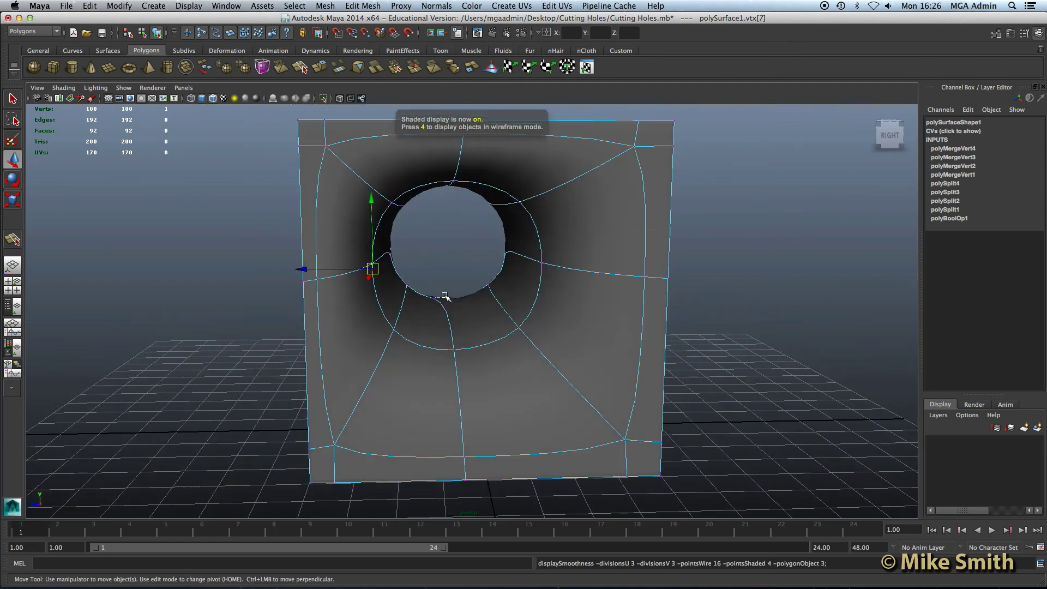
alt+drag(433, 295, 555, 223)
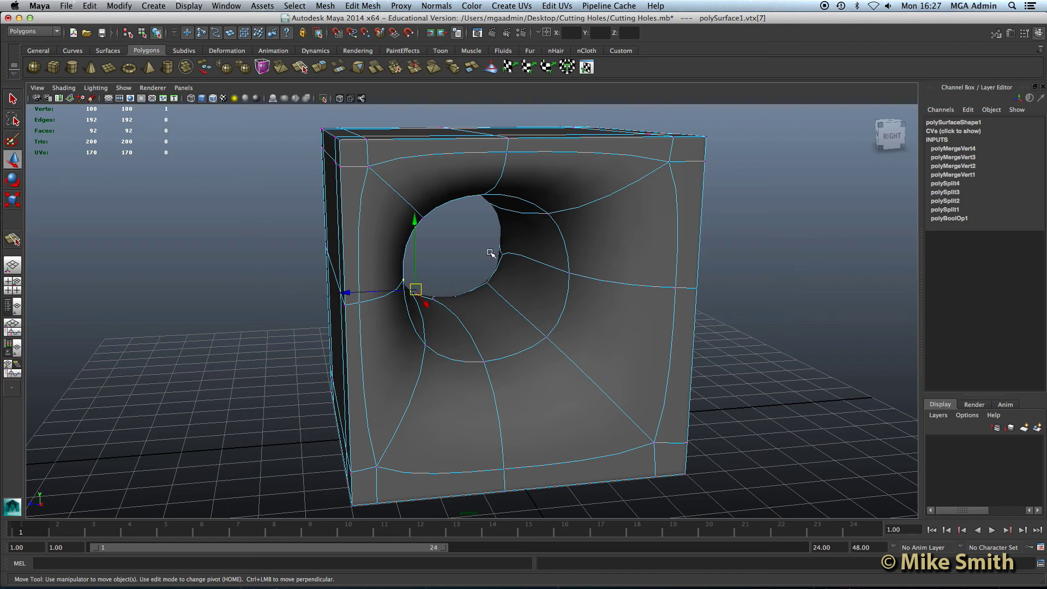
key(1)
alt+drag(486, 303, 440, 263)
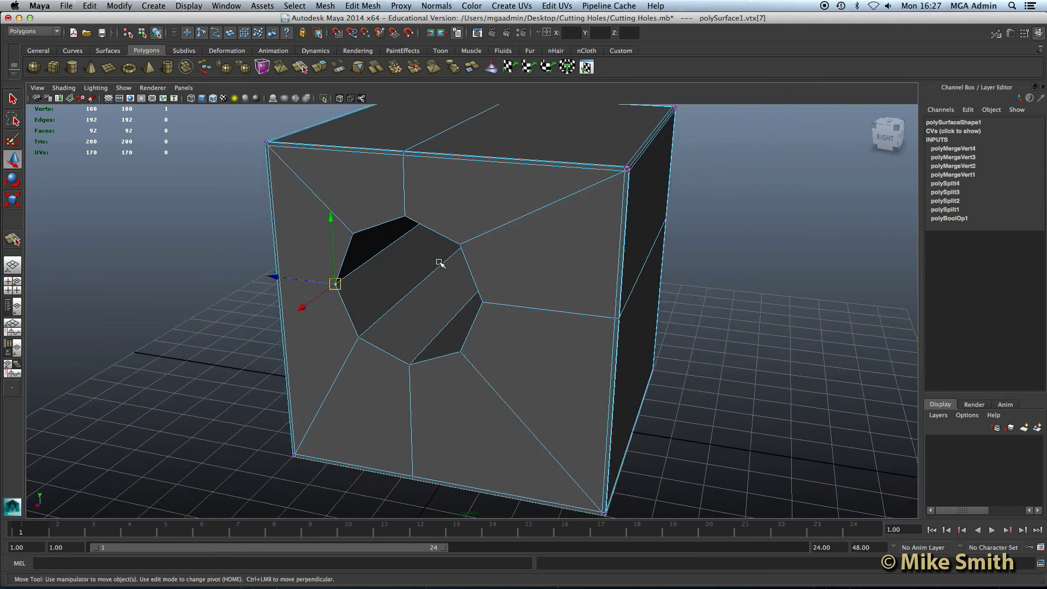
- Insert an edge loop ringing the hole on the cube's front face
click(364, 5)
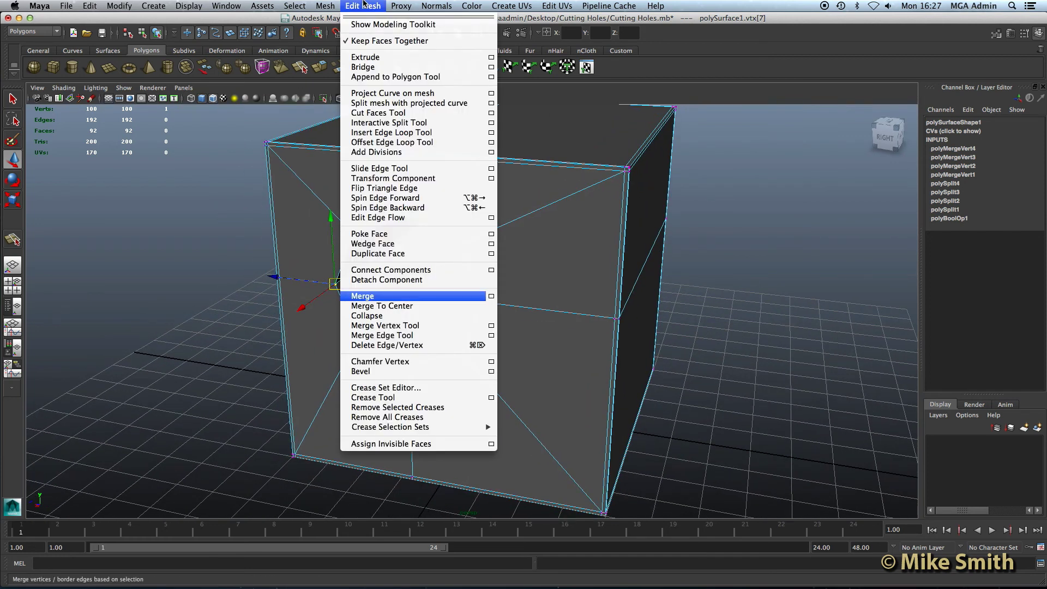
click(386, 134)
scroll(397, 363, up, 5)
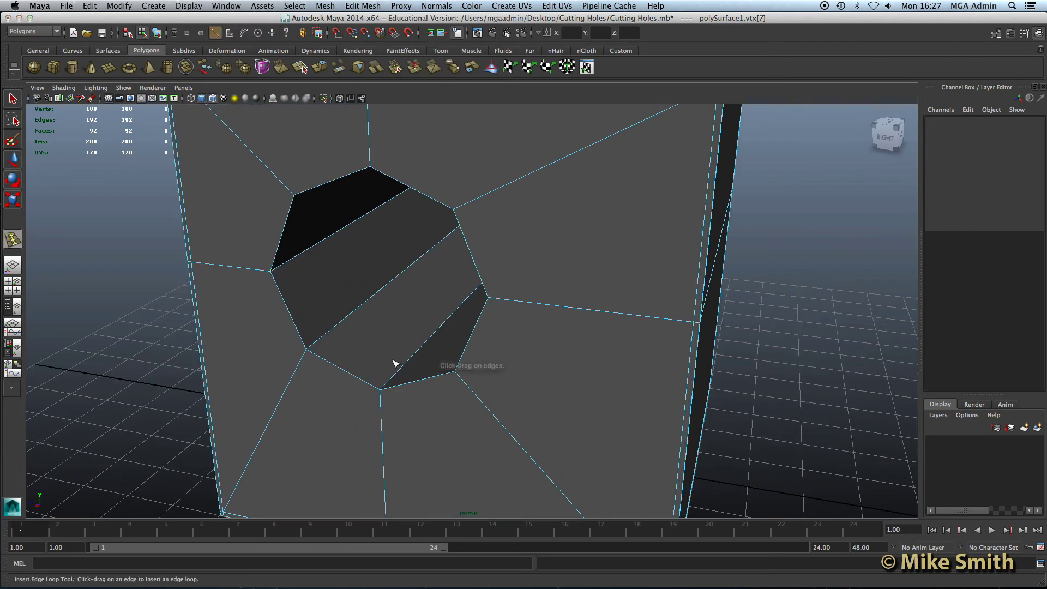
alt+middle_drag(329, 310, 365, 289)
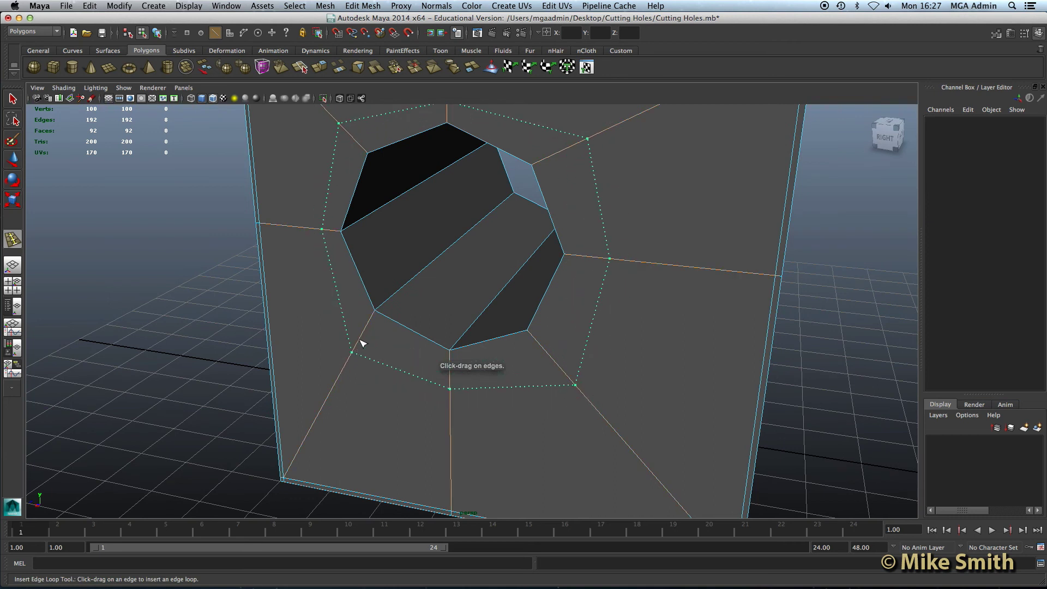
drag(374, 319, 379, 316)
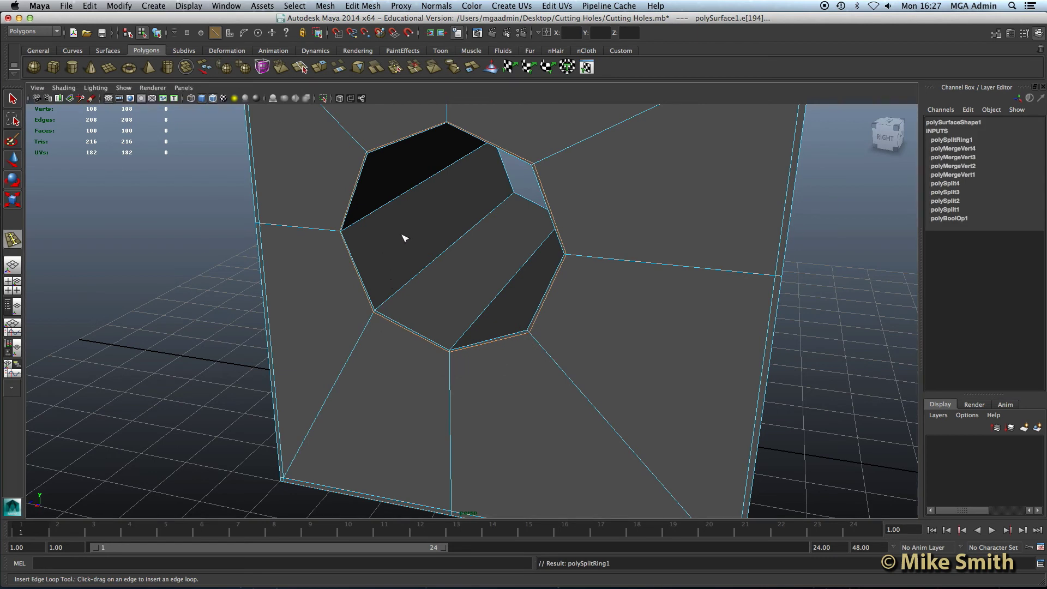
- Preview the cube in smooth mode (3) and orbit around it to inspect the hole
right_drag(404, 238, 428, 227)
key(q)
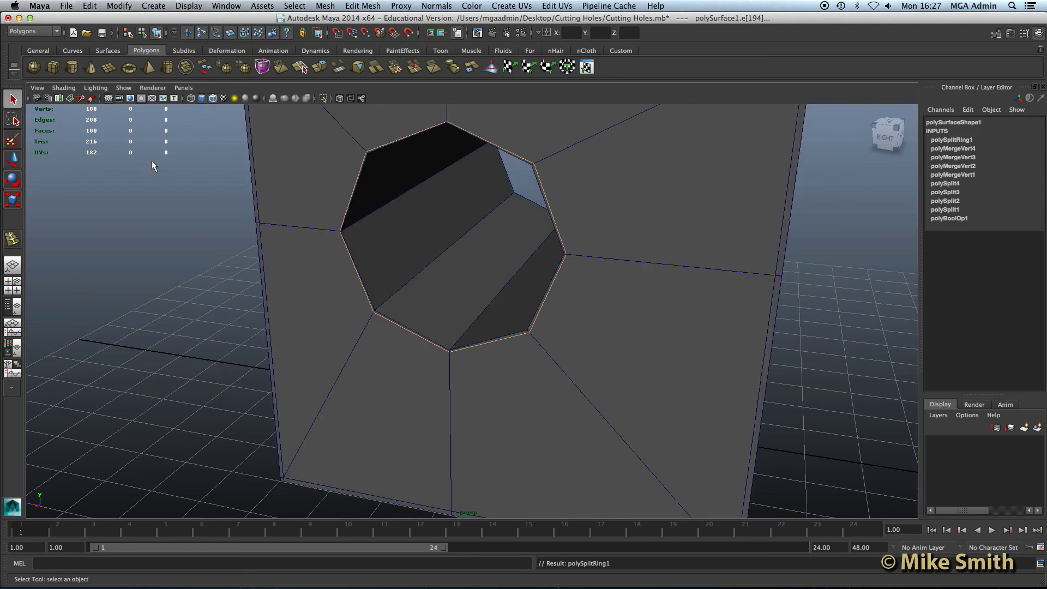
click(342, 234)
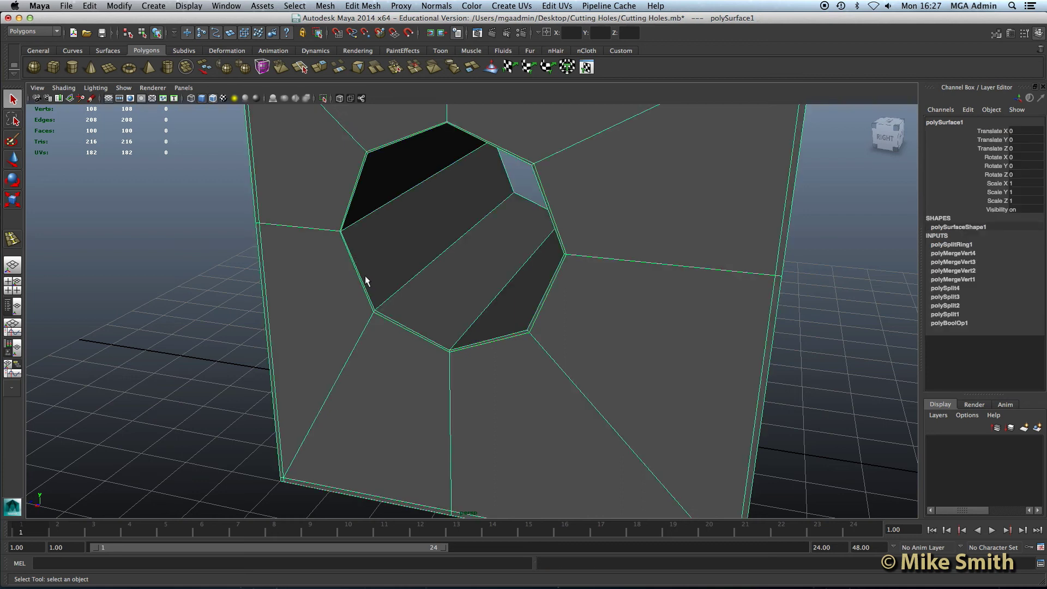
key(3)
alt+right_drag(395, 309, 335, 313)
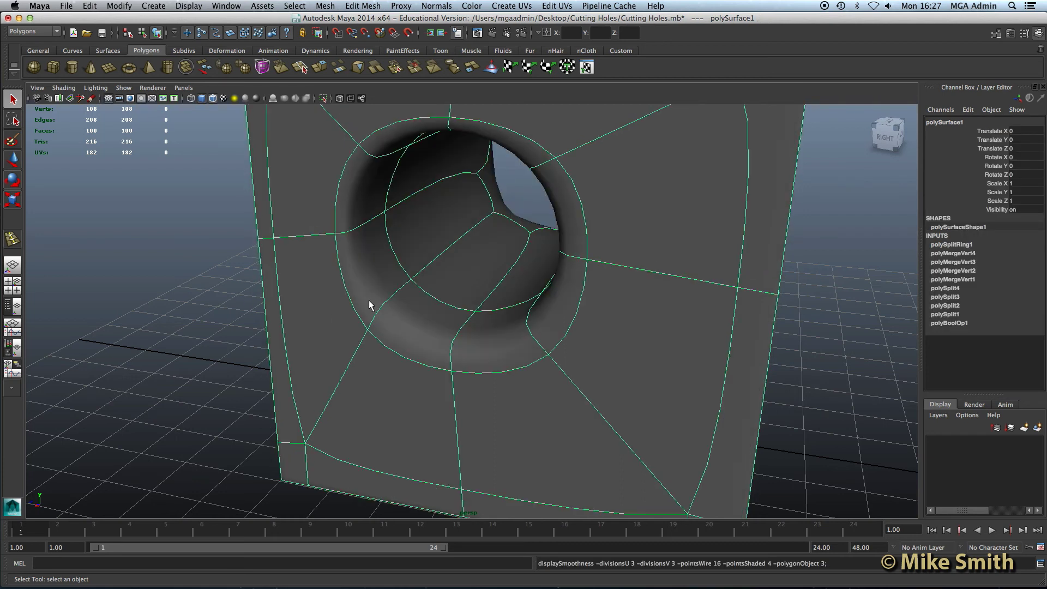
alt+drag(369, 300, 219, 284)
click(211, 262)
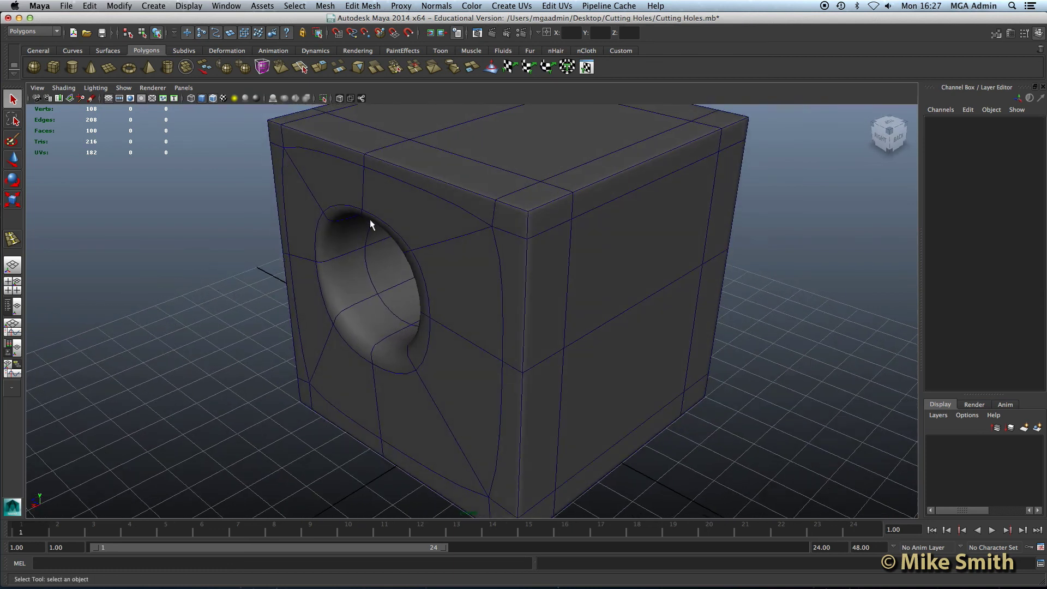
scroll(531, 284, down, 3)
alt+drag(535, 289, 396, 273)
click(405, 272)
- Turn off smooth preview, then split diagonals from the top-left and top-right face corners to the hole
key(1)
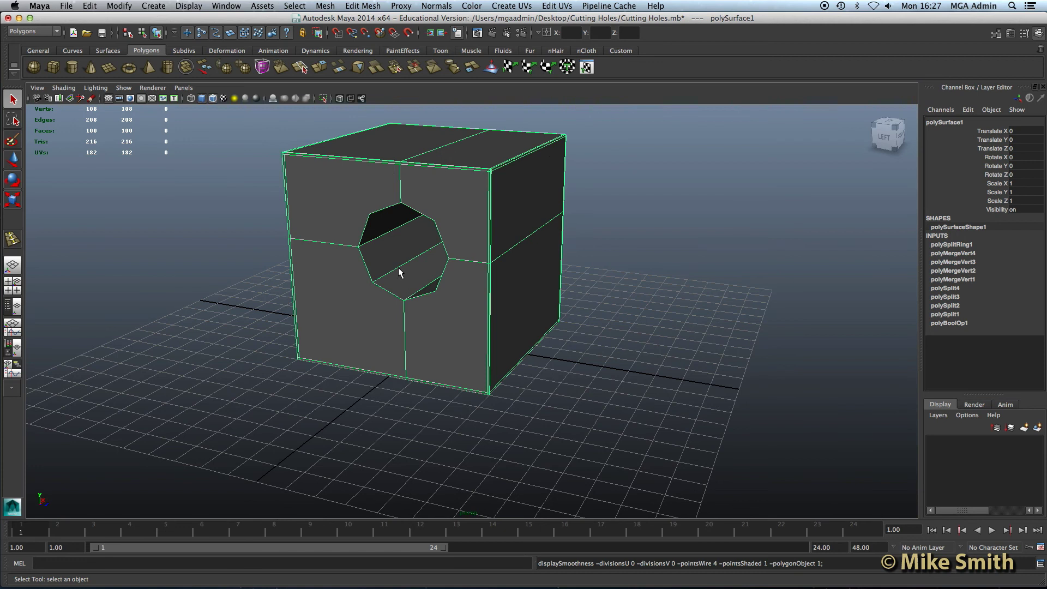
alt+middle_drag(381, 243, 422, 273)
scroll(427, 278, up, 5)
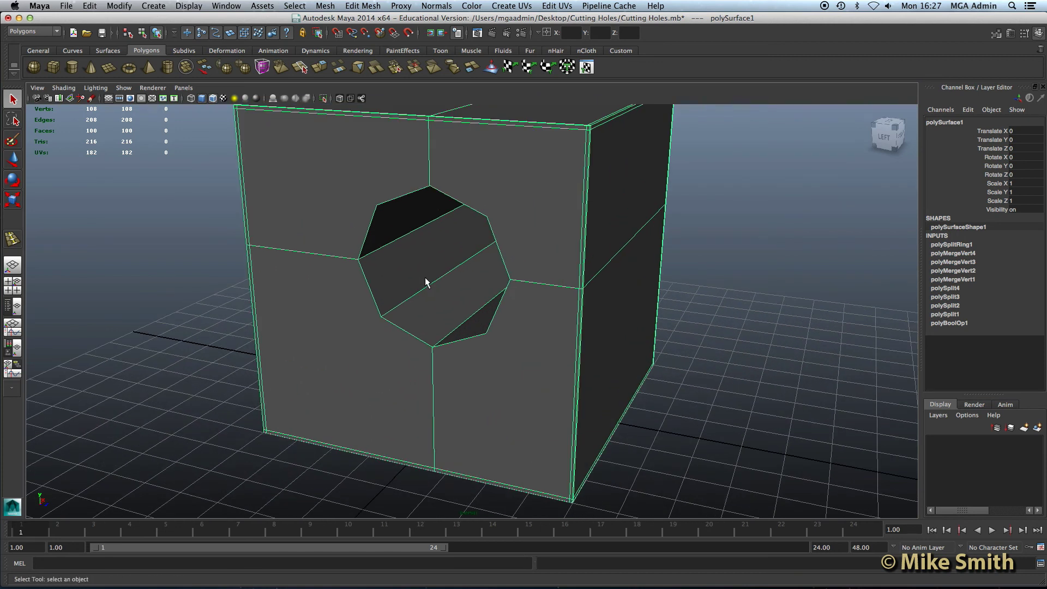
alt+drag(425, 280, 444, 247)
scroll(439, 263, down, 3)
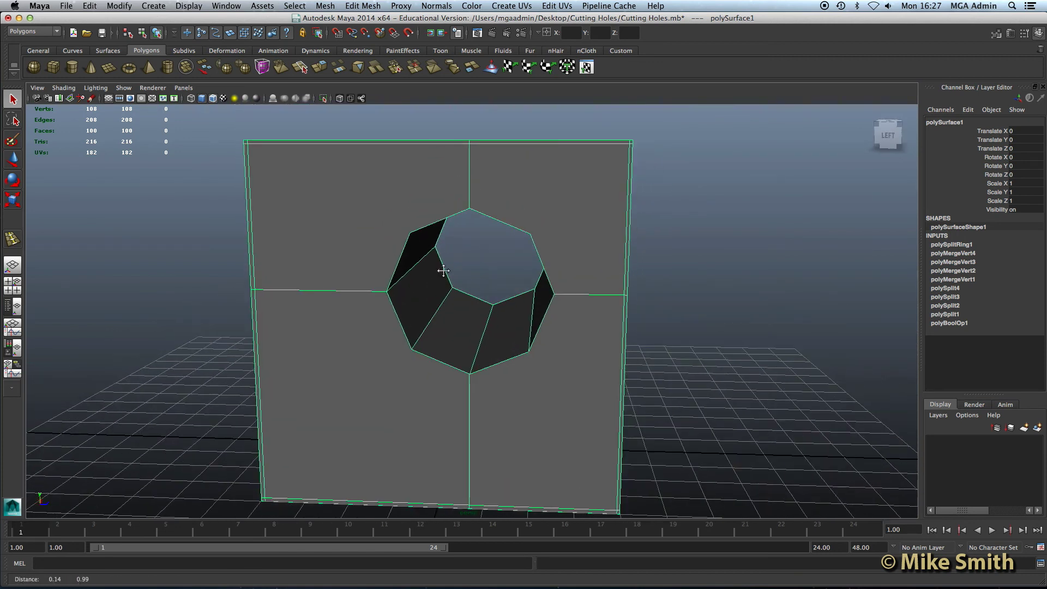
click(360, 5)
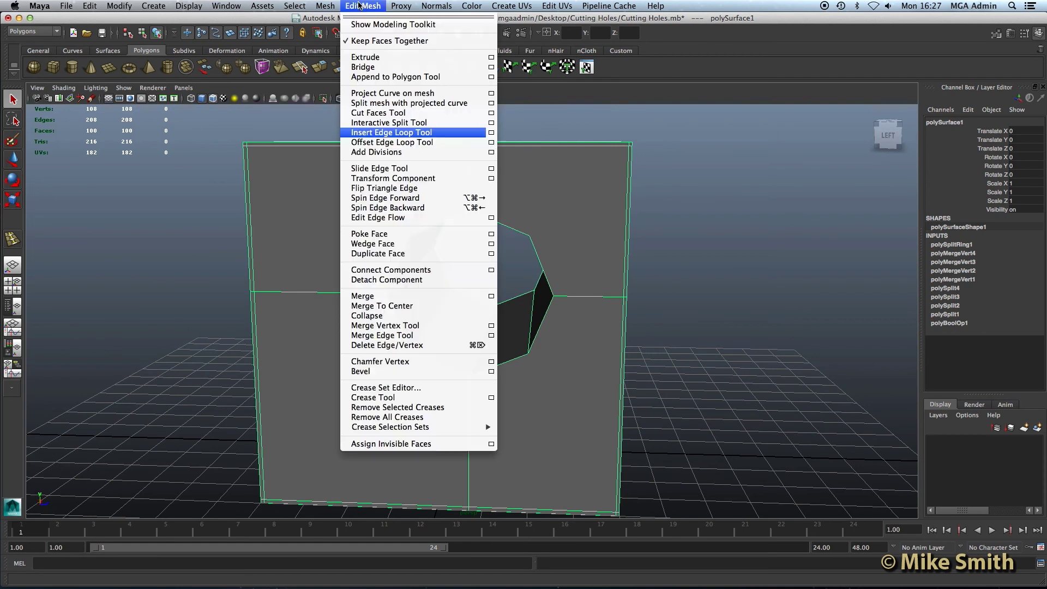
click(380, 123)
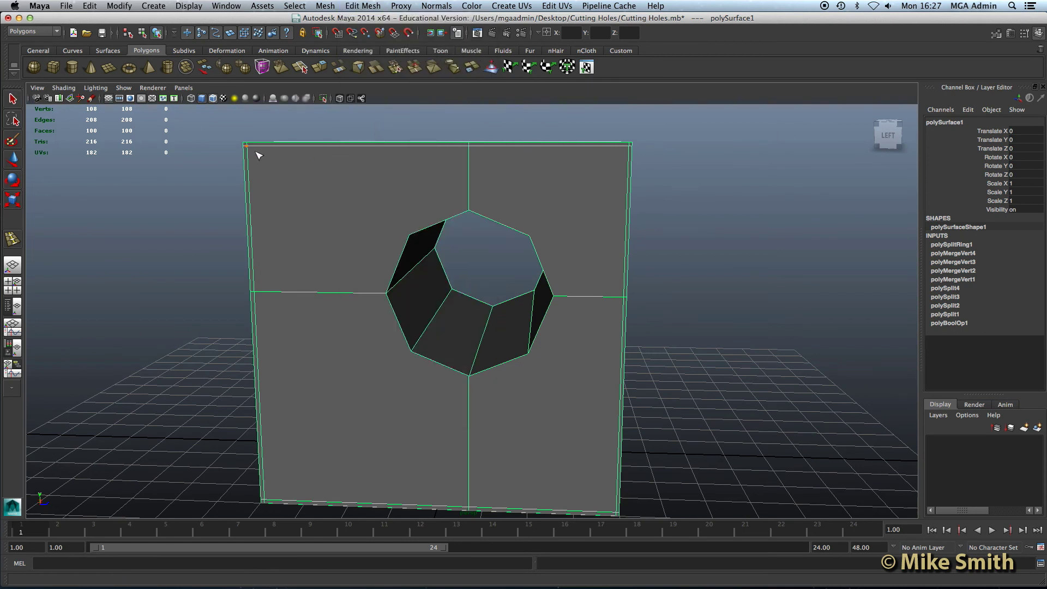
click(407, 236)
key(Return)
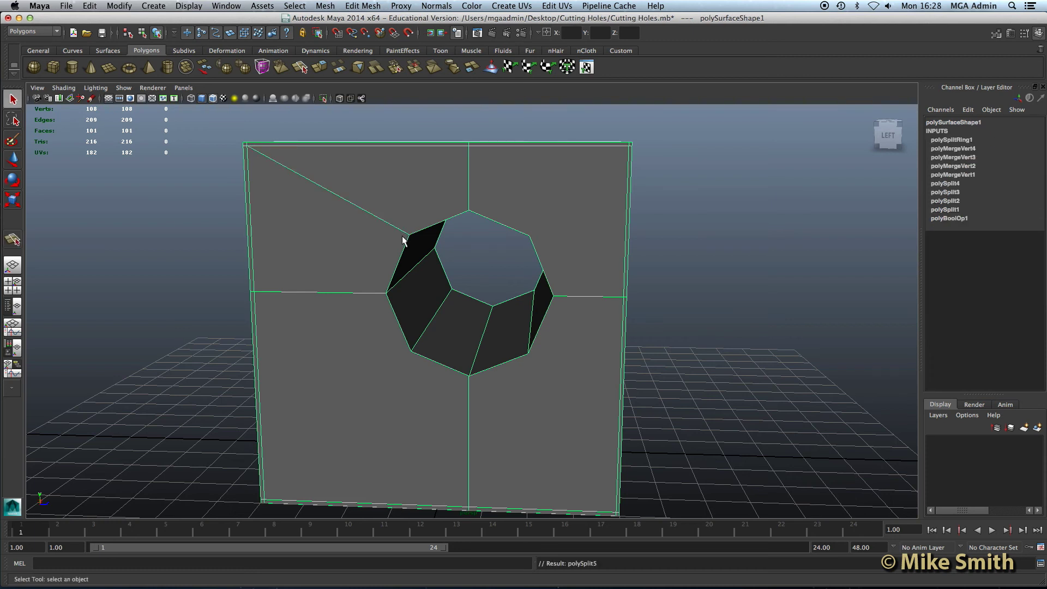
click(362, 6)
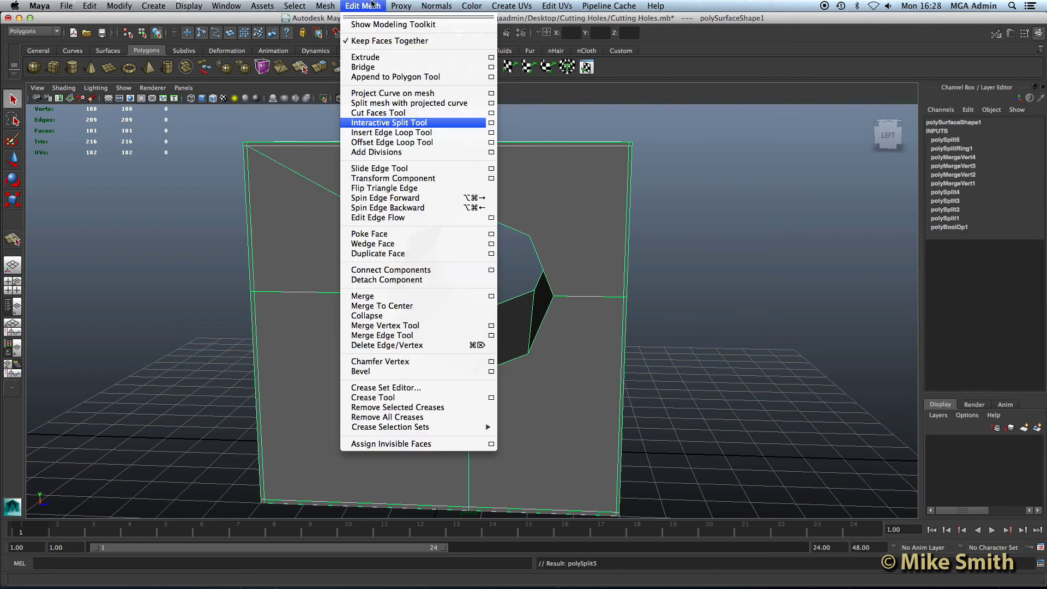
click(382, 123)
click(622, 157)
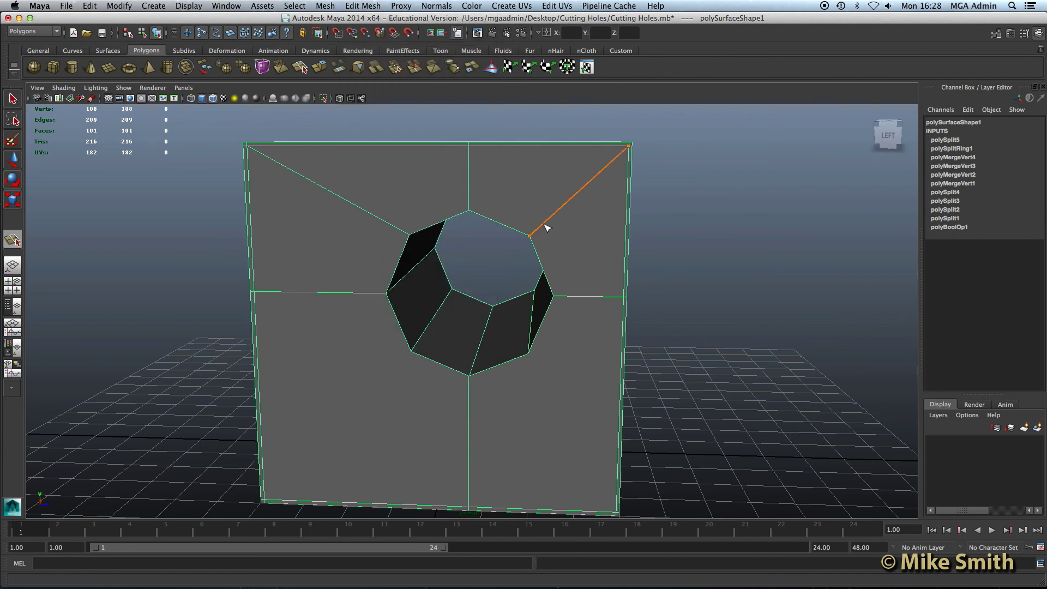
click(544, 229)
key(Return)
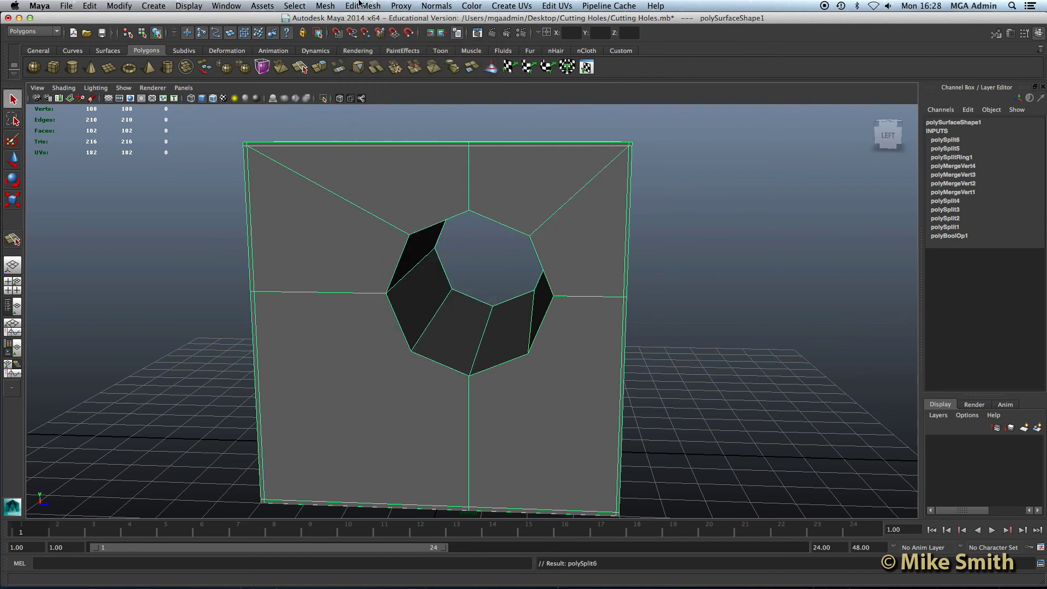
- Split diagonals from the bottom-right and bottom-left face corners to the hole's vertices
click(363, 6)
click(379, 122)
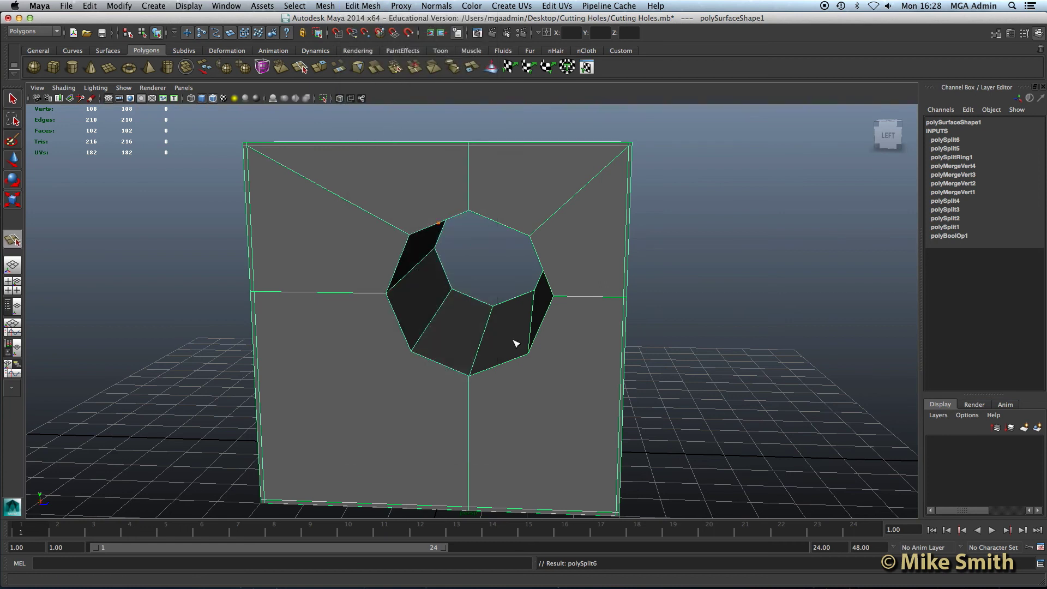
click(615, 512)
key(Return)
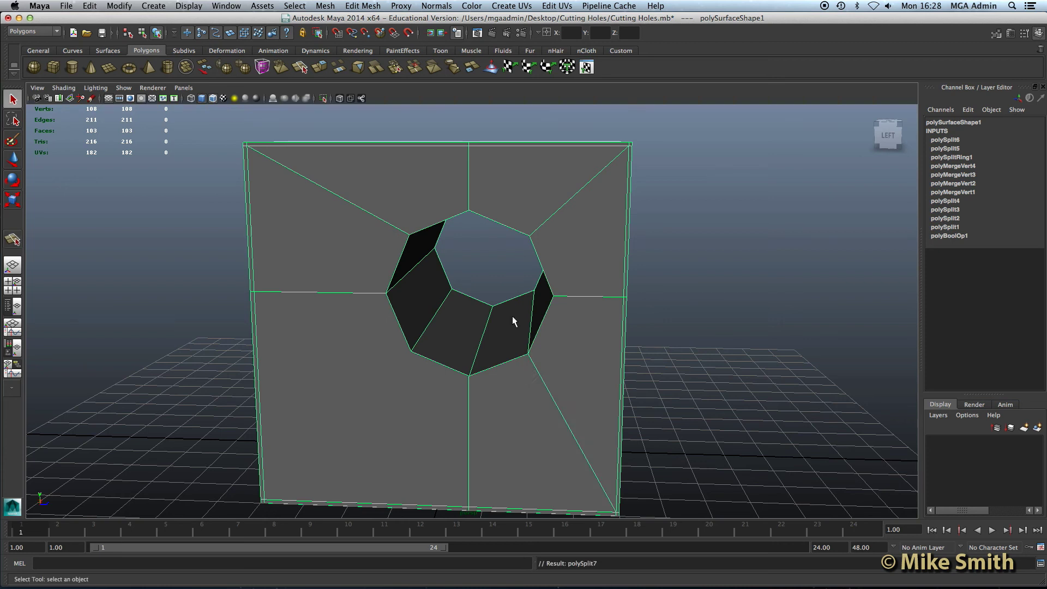
click(364, 6)
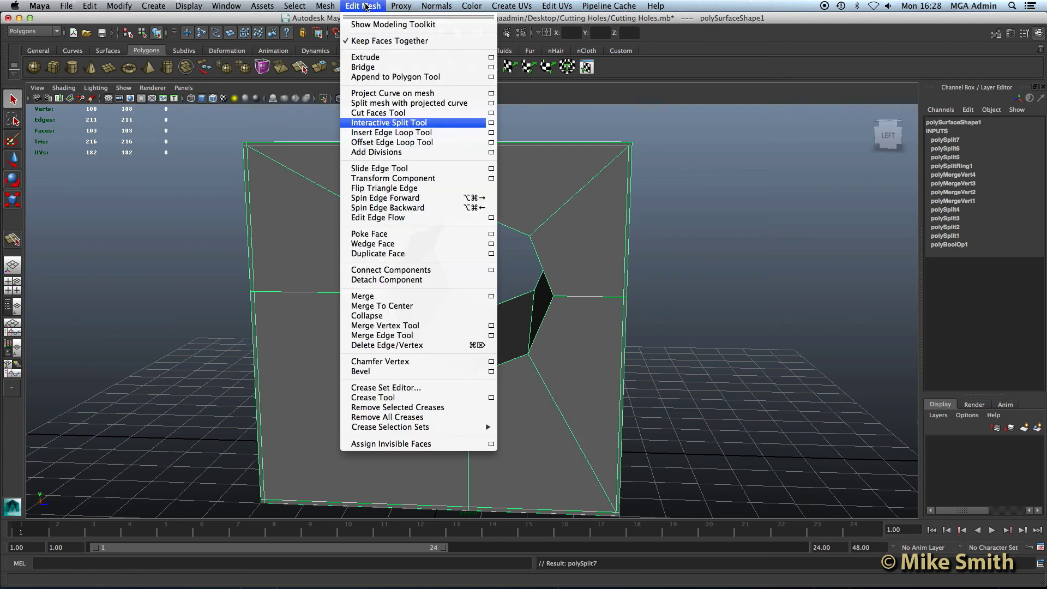
click(407, 123)
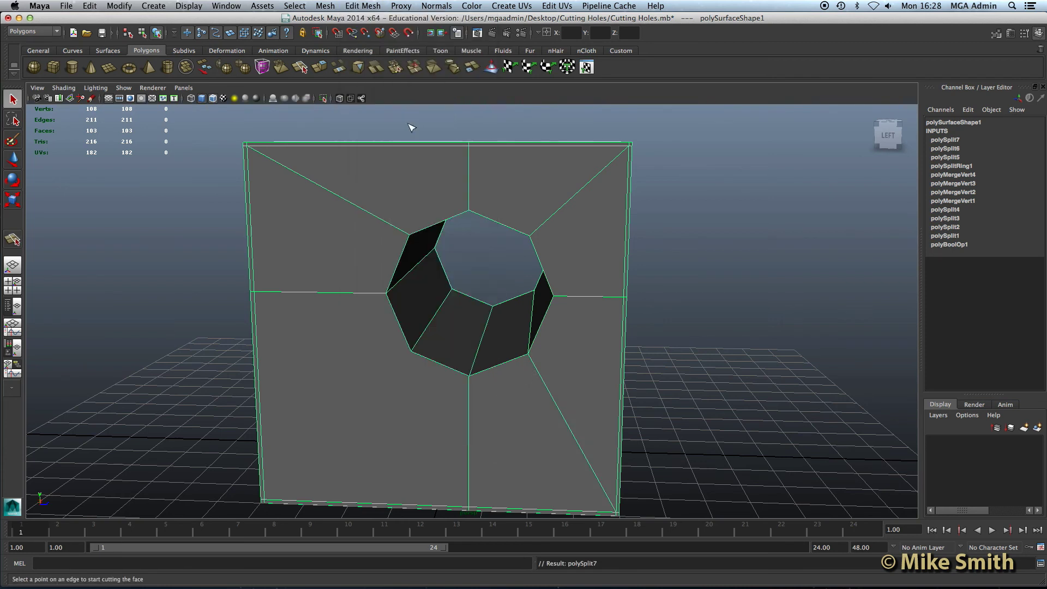
click(272, 502)
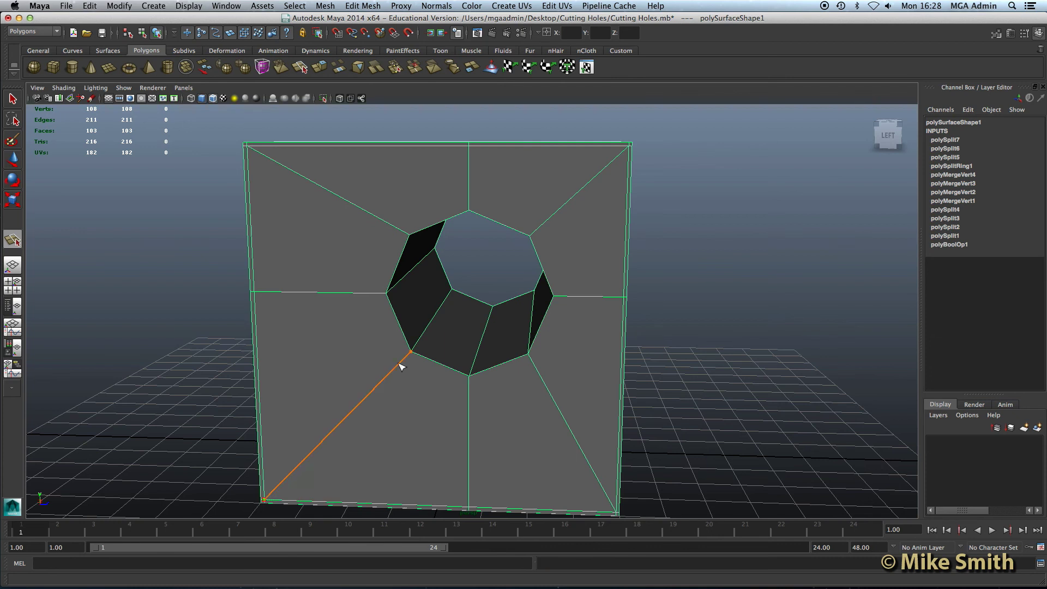
key(Return)
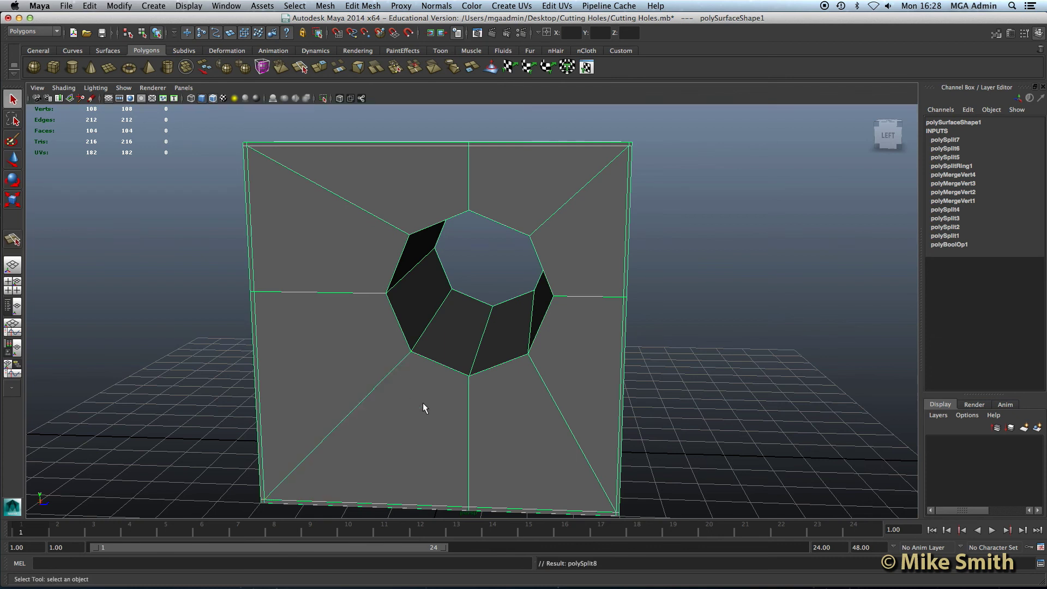
scroll(455, 420, up, 3)
- In wireframe vertex mode, merge the first two doubled vertex pairs around the hole
right_drag(438, 349, 410, 350)
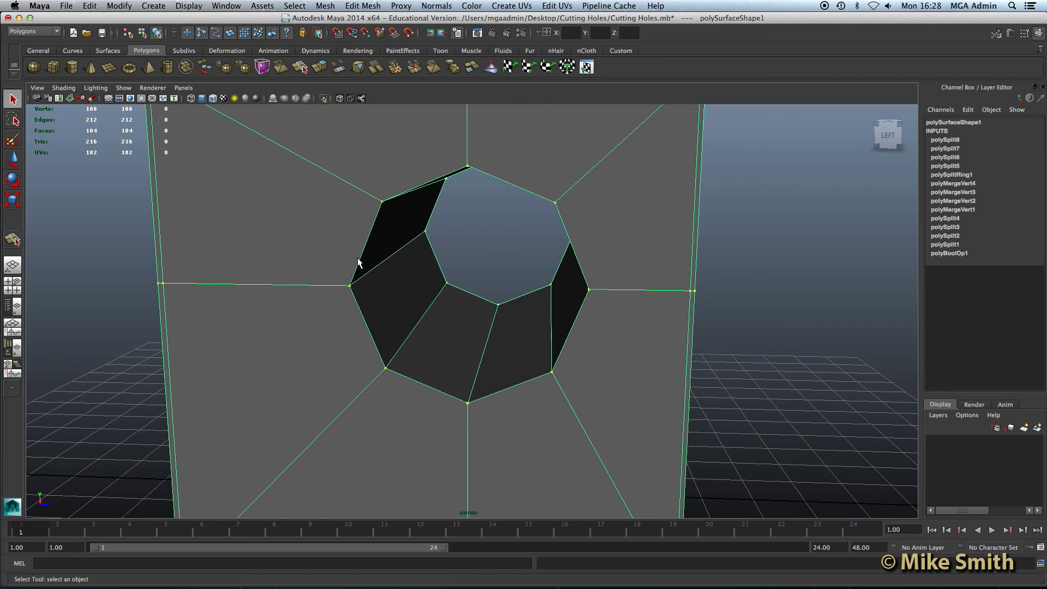
key(4)
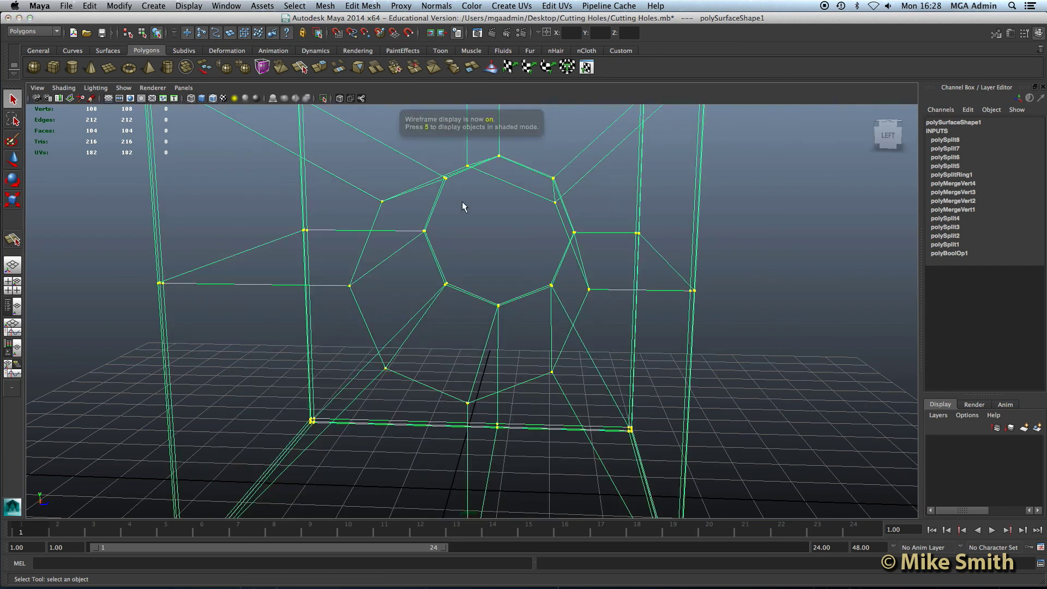
alt+drag(409, 304, 411, 310)
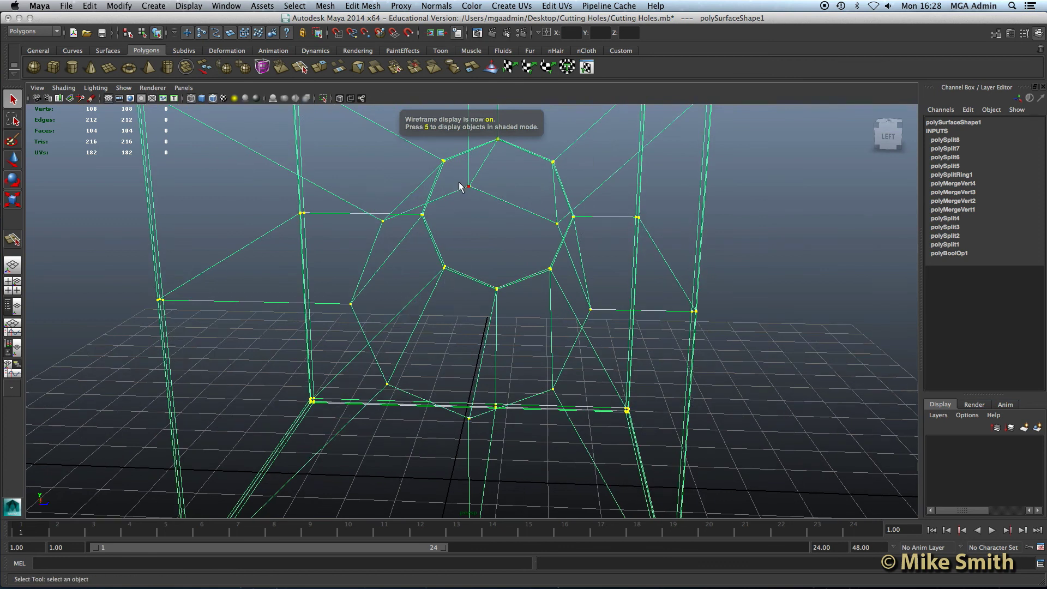
drag(476, 199, 469, 177)
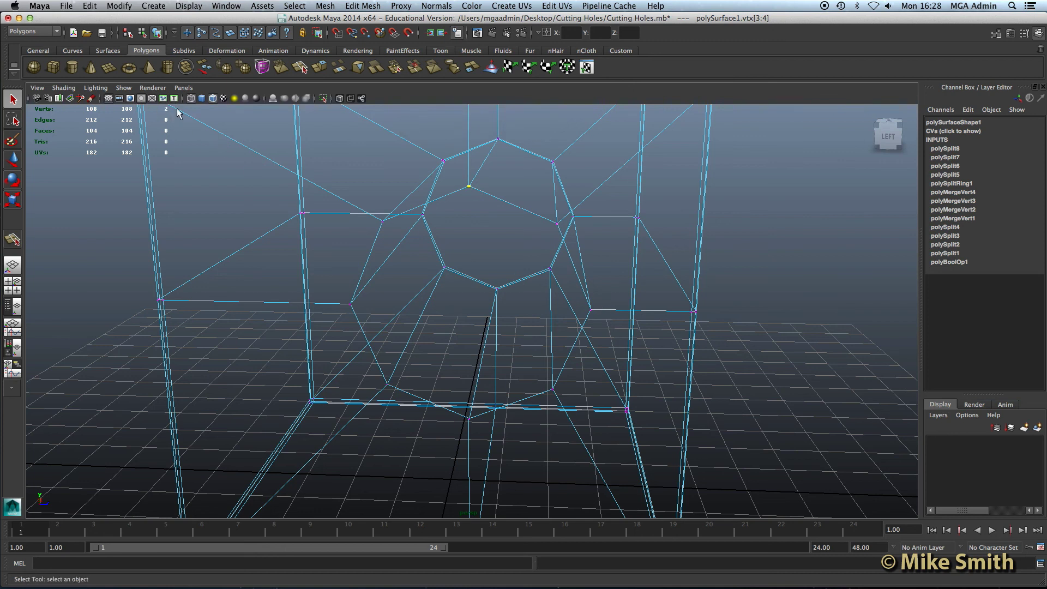
click(362, 6)
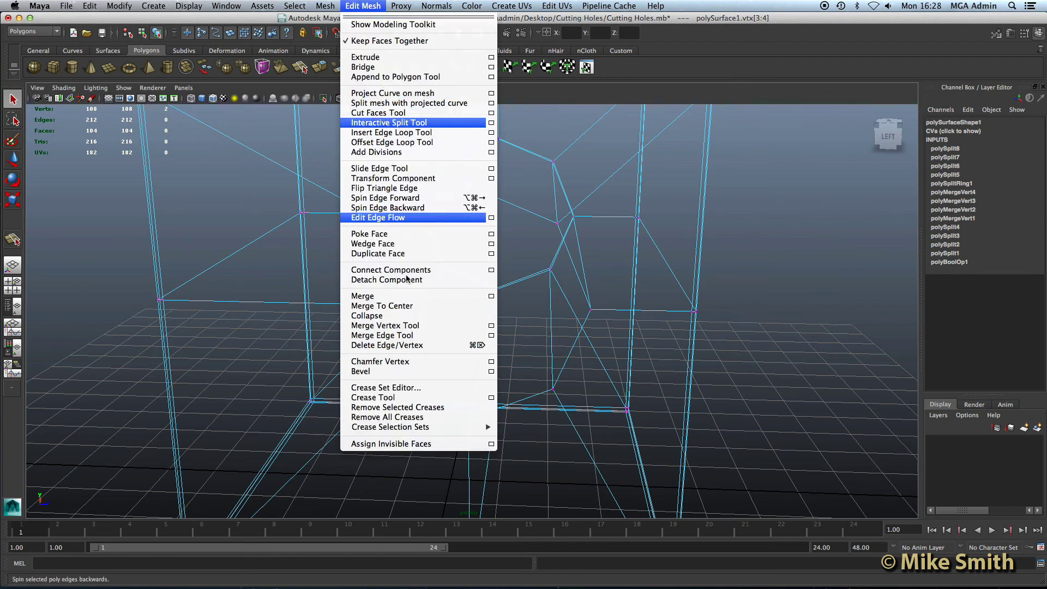
click(400, 298)
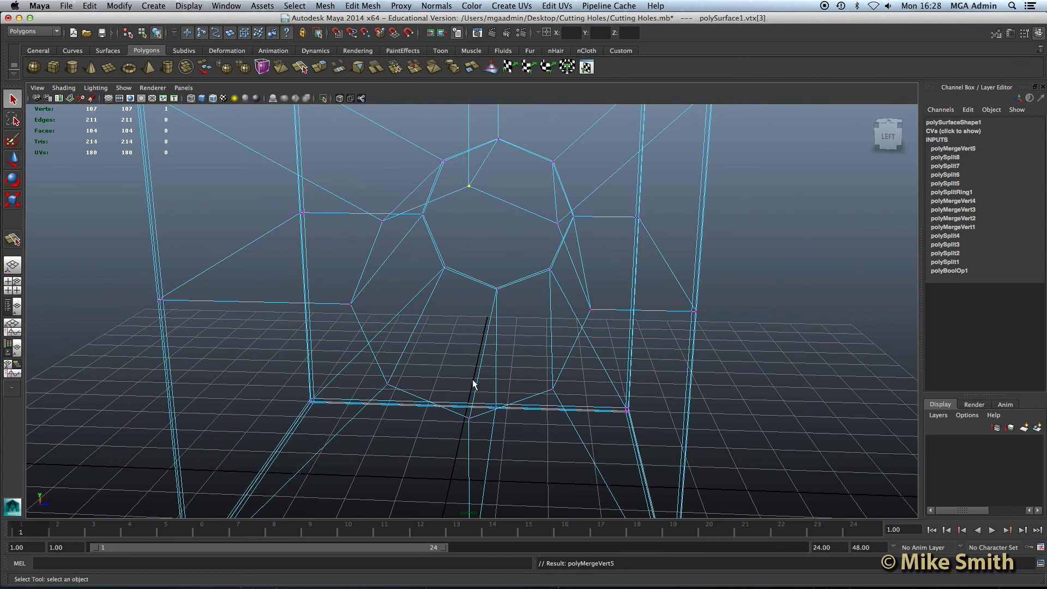
mouse_move(475, 381)
alt+mouse_down()
mouse_move(472, 362)
mouse_move(485, 389)
alt+mouse_up()
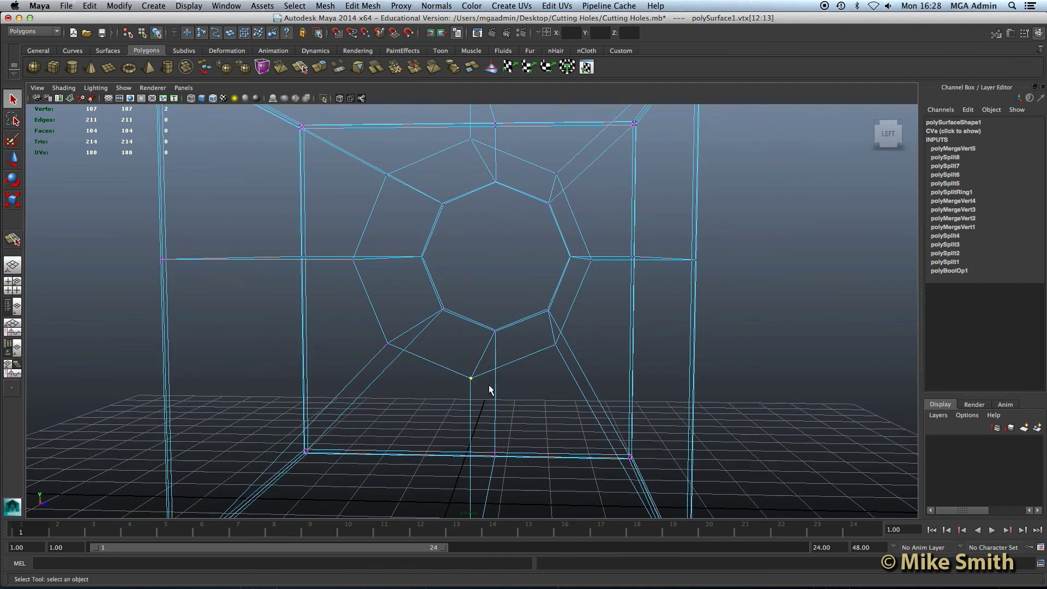
click(362, 5)
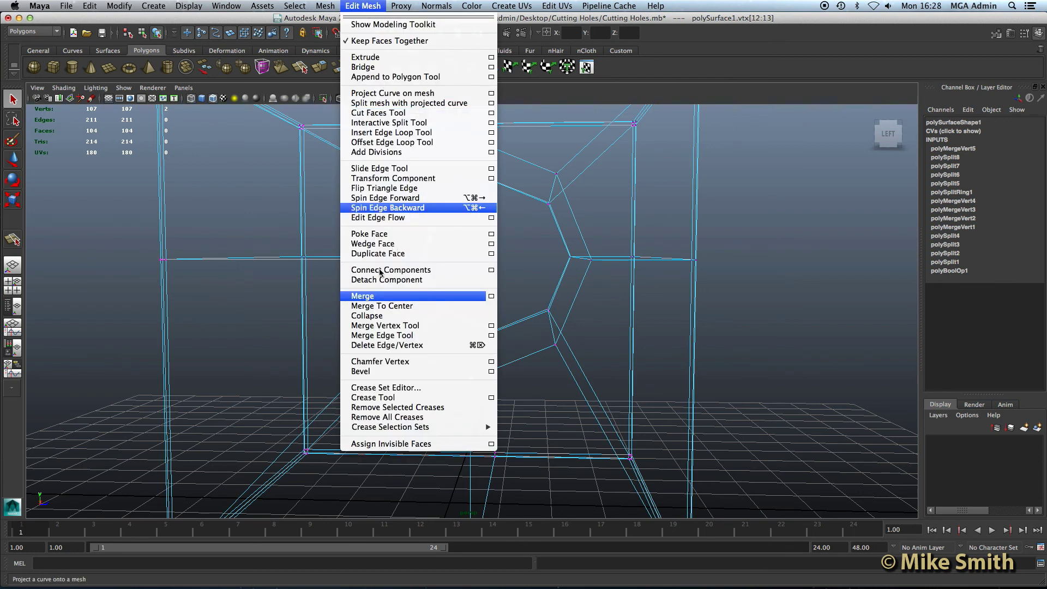
click(374, 297)
- Merge the remaining two doubled vertex pairs, reaching 104 vertices, and return to shaded display
alt+drag(567, 280, 582, 293)
key(g)
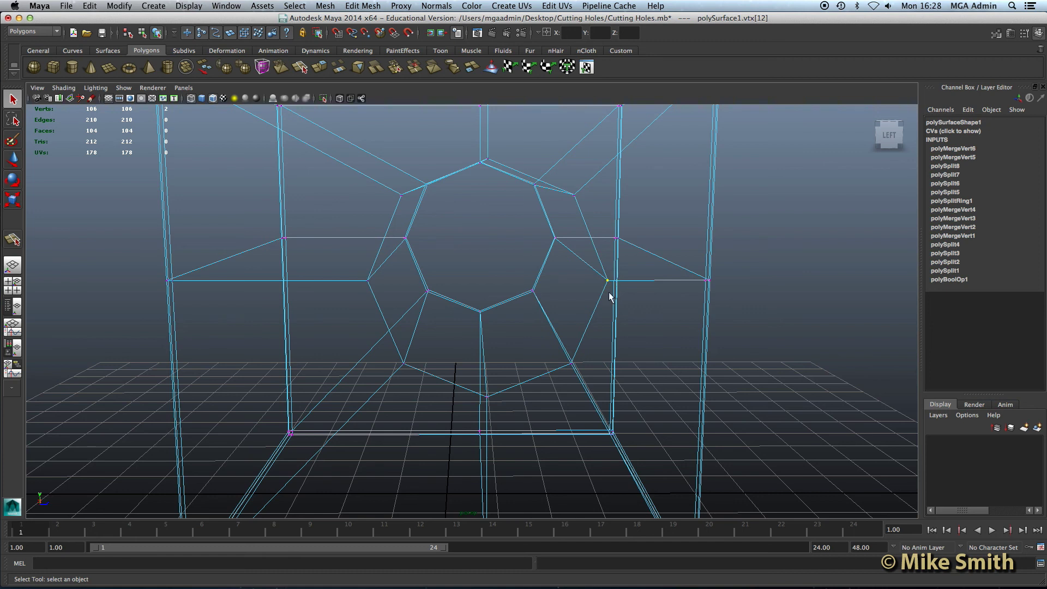
click(363, 5)
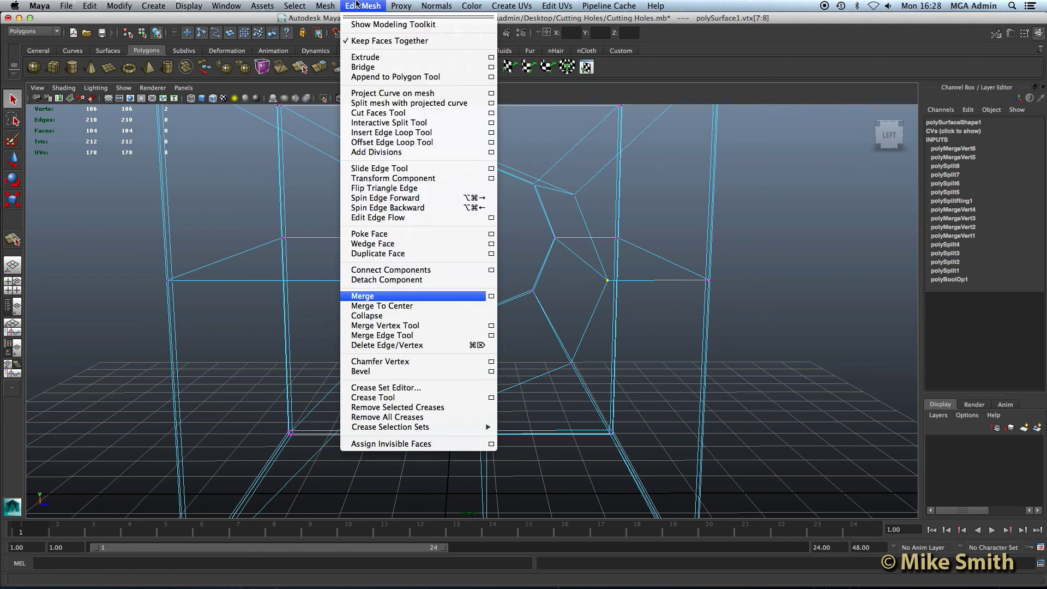
click(382, 296)
mouse_move(367, 294)
alt+mouse_down()
mouse_move(344, 270)
mouse_move(376, 301)
alt+mouse_up()
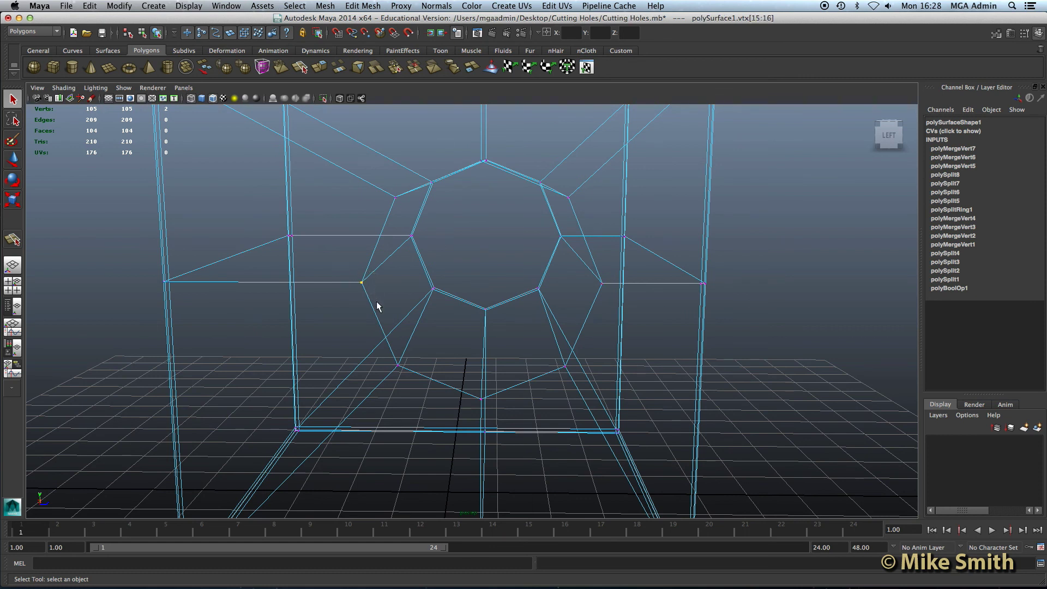
click(359, 4)
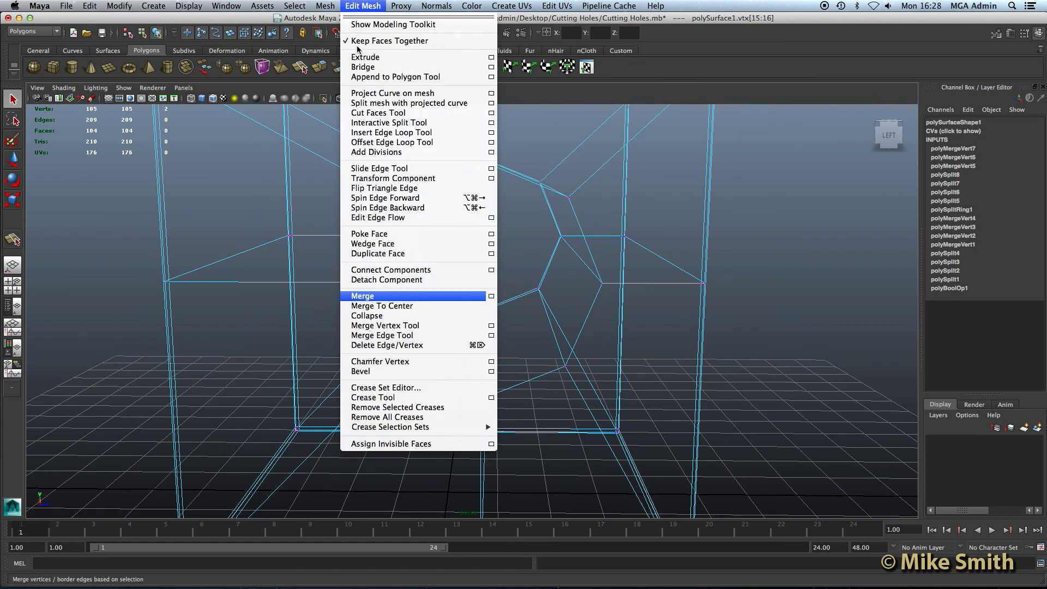
click(370, 297)
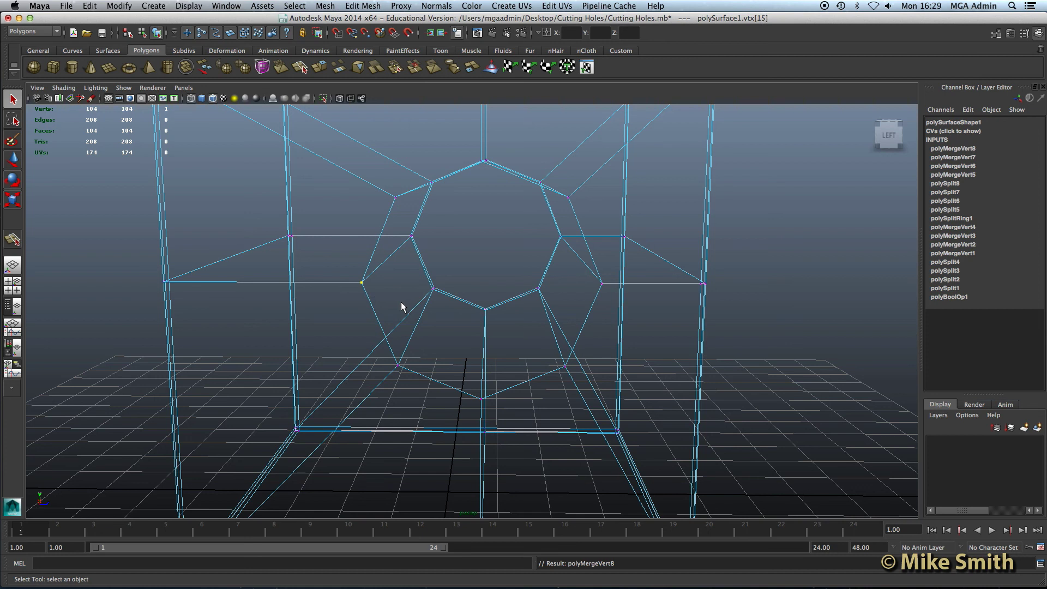
key(5)
alt+drag(456, 257, 443, 262)
- Insert edge loops near the hole's rim and across the box, bringing the mesh to 256 edges
click(364, 4)
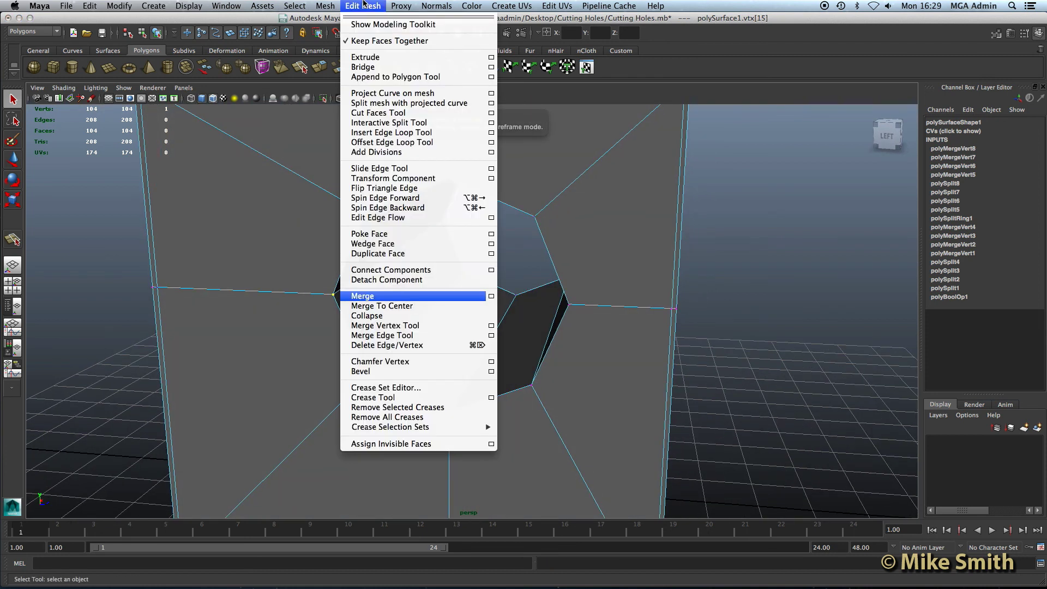
click(381, 132)
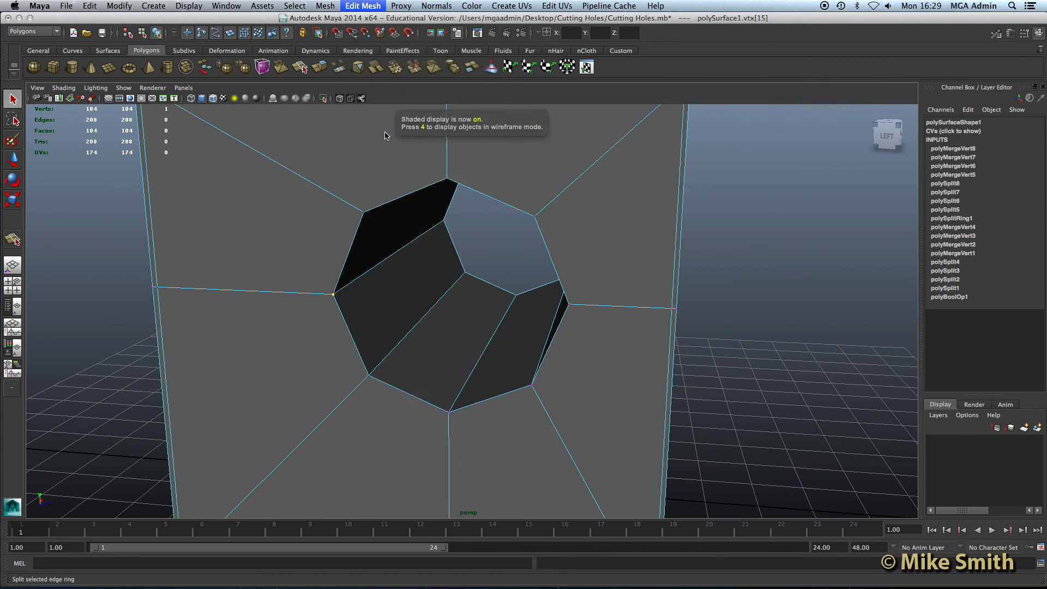
drag(338, 413, 364, 385)
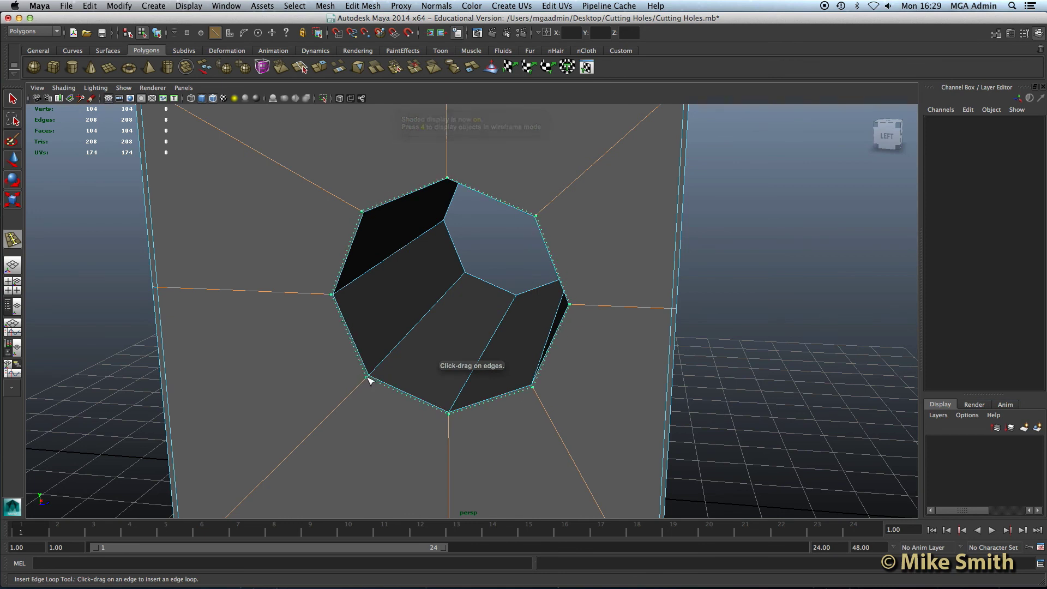
drag(369, 380, 369, 378)
alt+drag(398, 346, 377, 361)
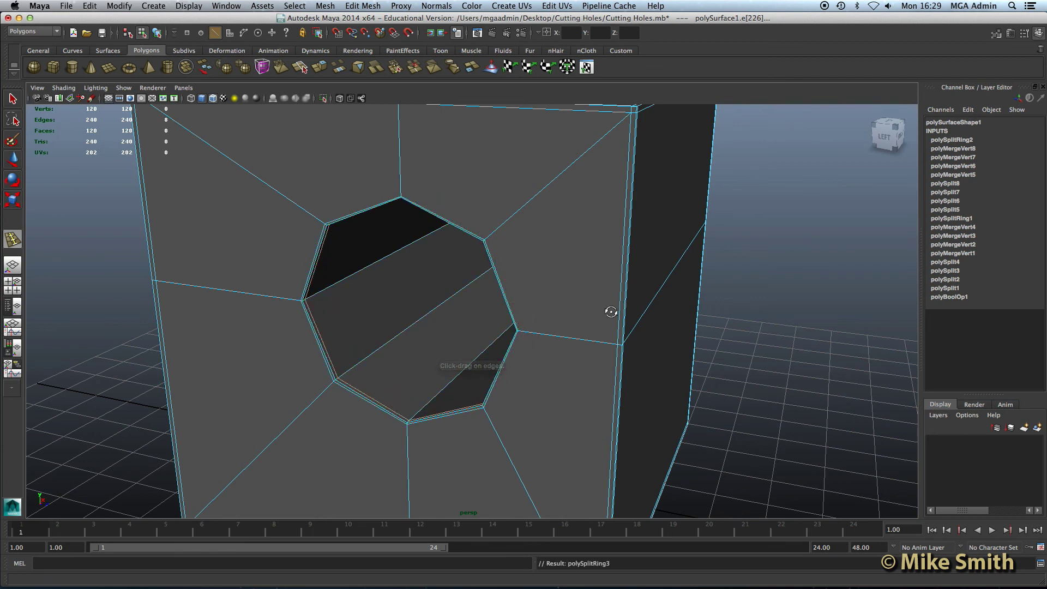
alt+drag(610, 310, 401, 304)
mouse_move(266, 405)
mouse_down()
mouse_move(292, 392)
mouse_move(263, 410)
mouse_up()
scroll(327, 378, down, 8)
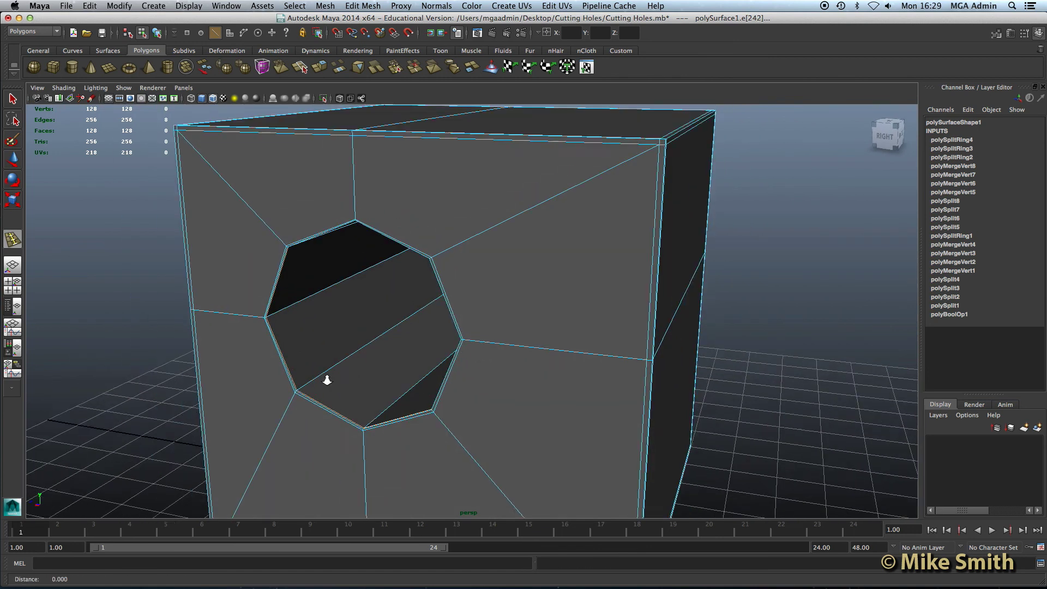
- Smooth-preview the box and turn off Wireframe on Shaded to view the clean round hole
right_drag(396, 295, 408, 281)
click(14, 101)
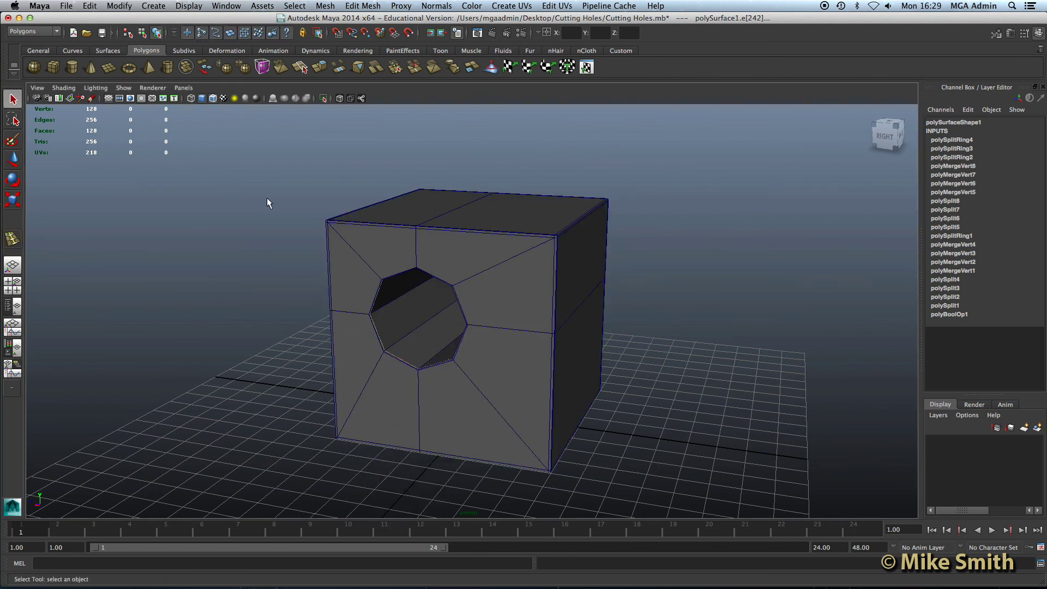
click(377, 240)
key(3)
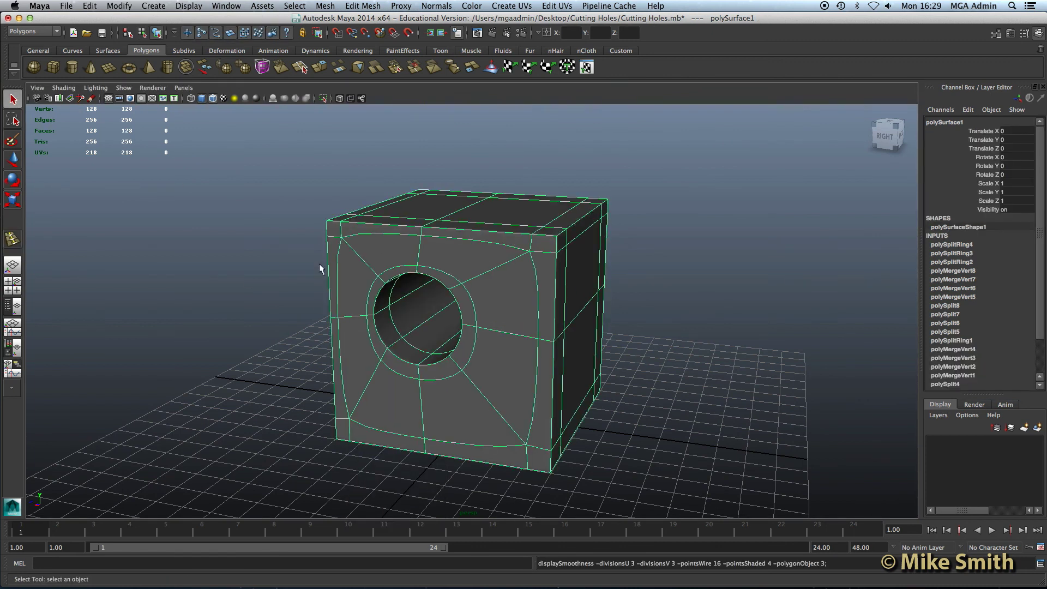
click(243, 282)
alt+drag(245, 306, 266, 304)
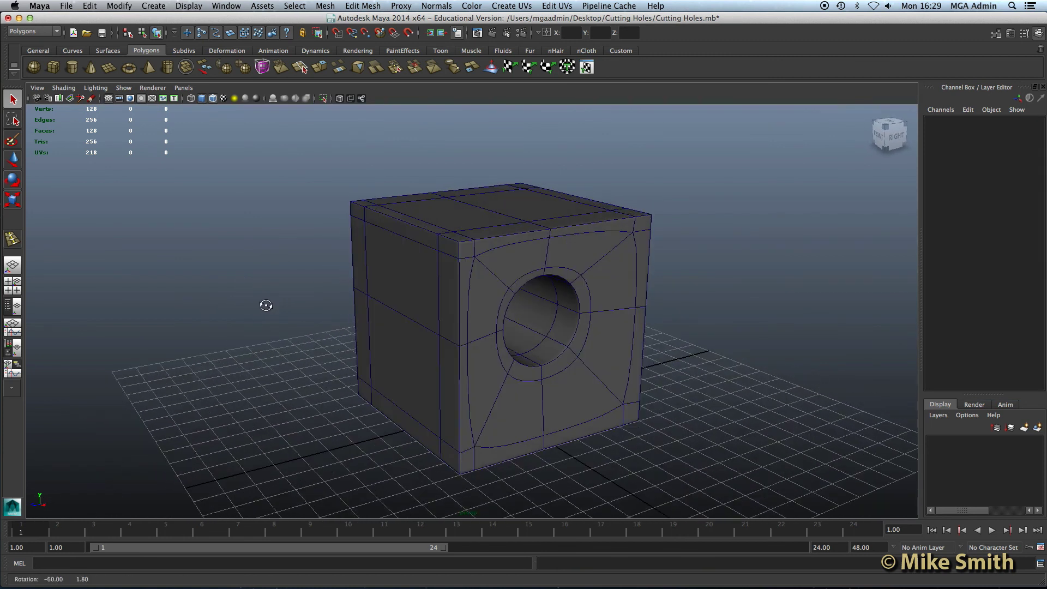
click(70, 90)
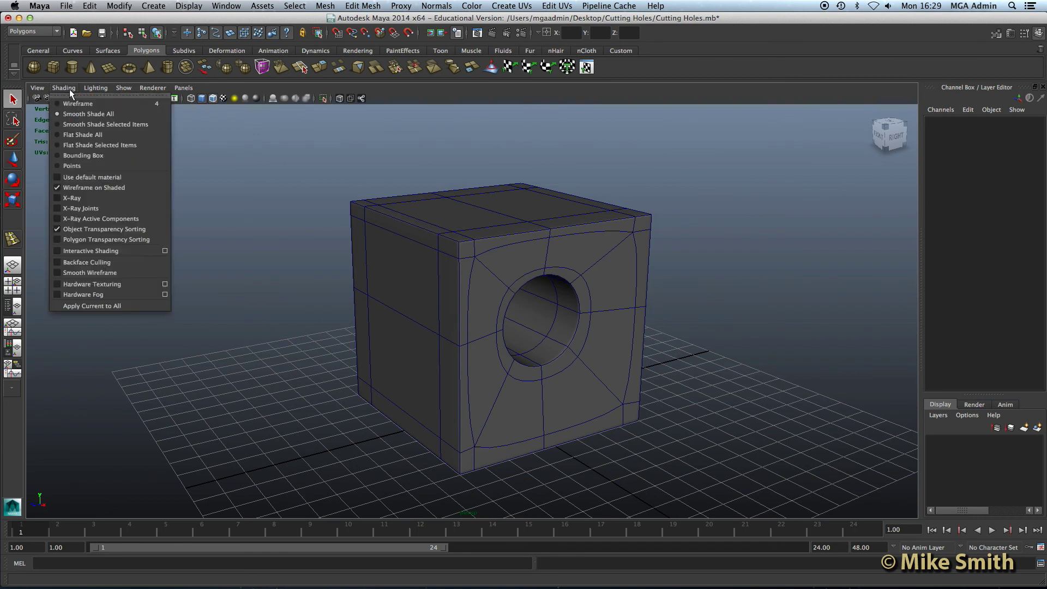
click(81, 187)
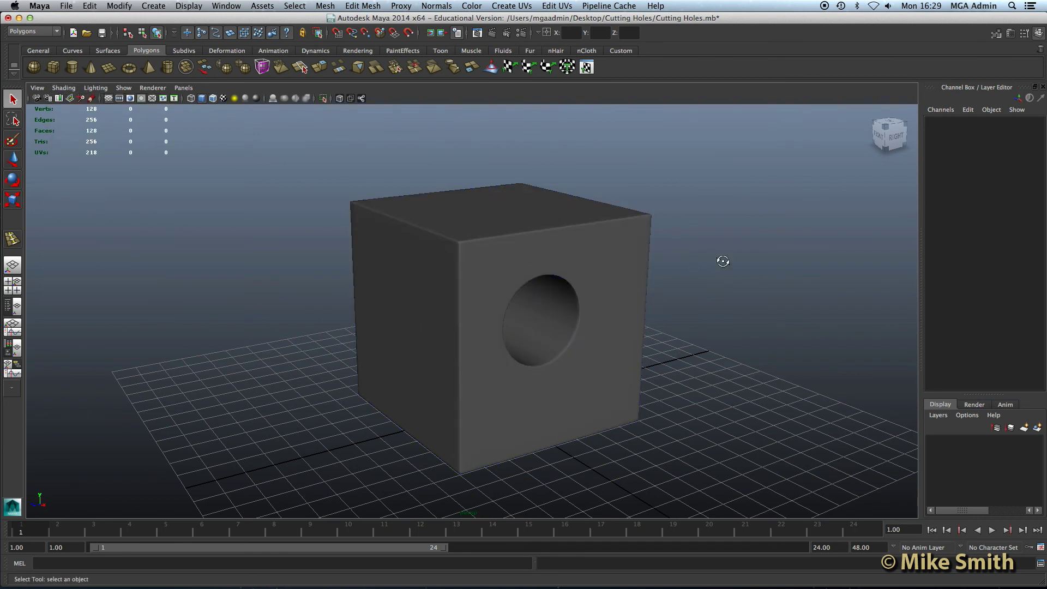
alt+drag(723, 262, 540, 259)
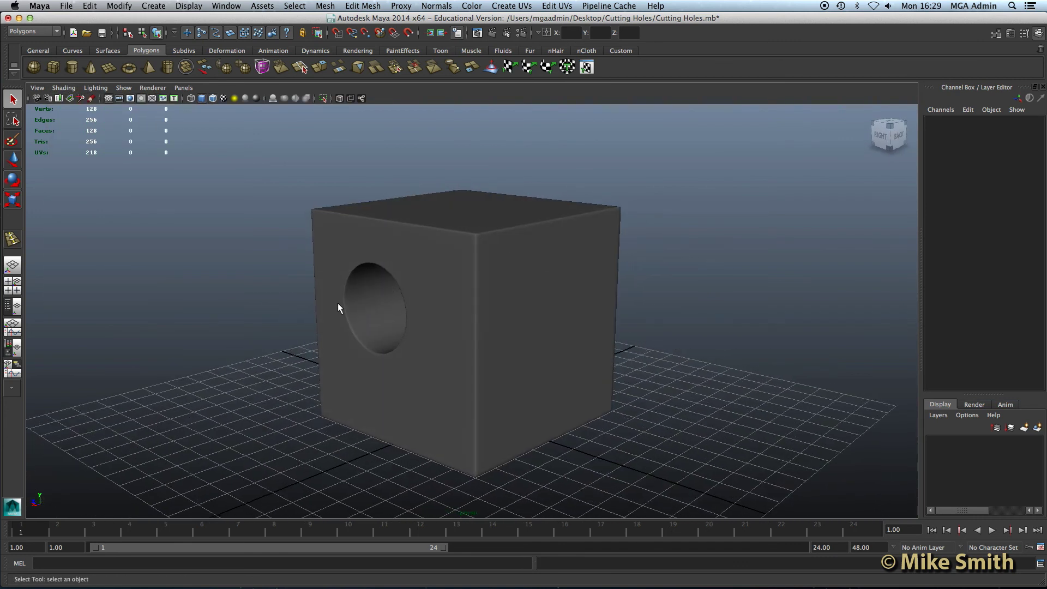